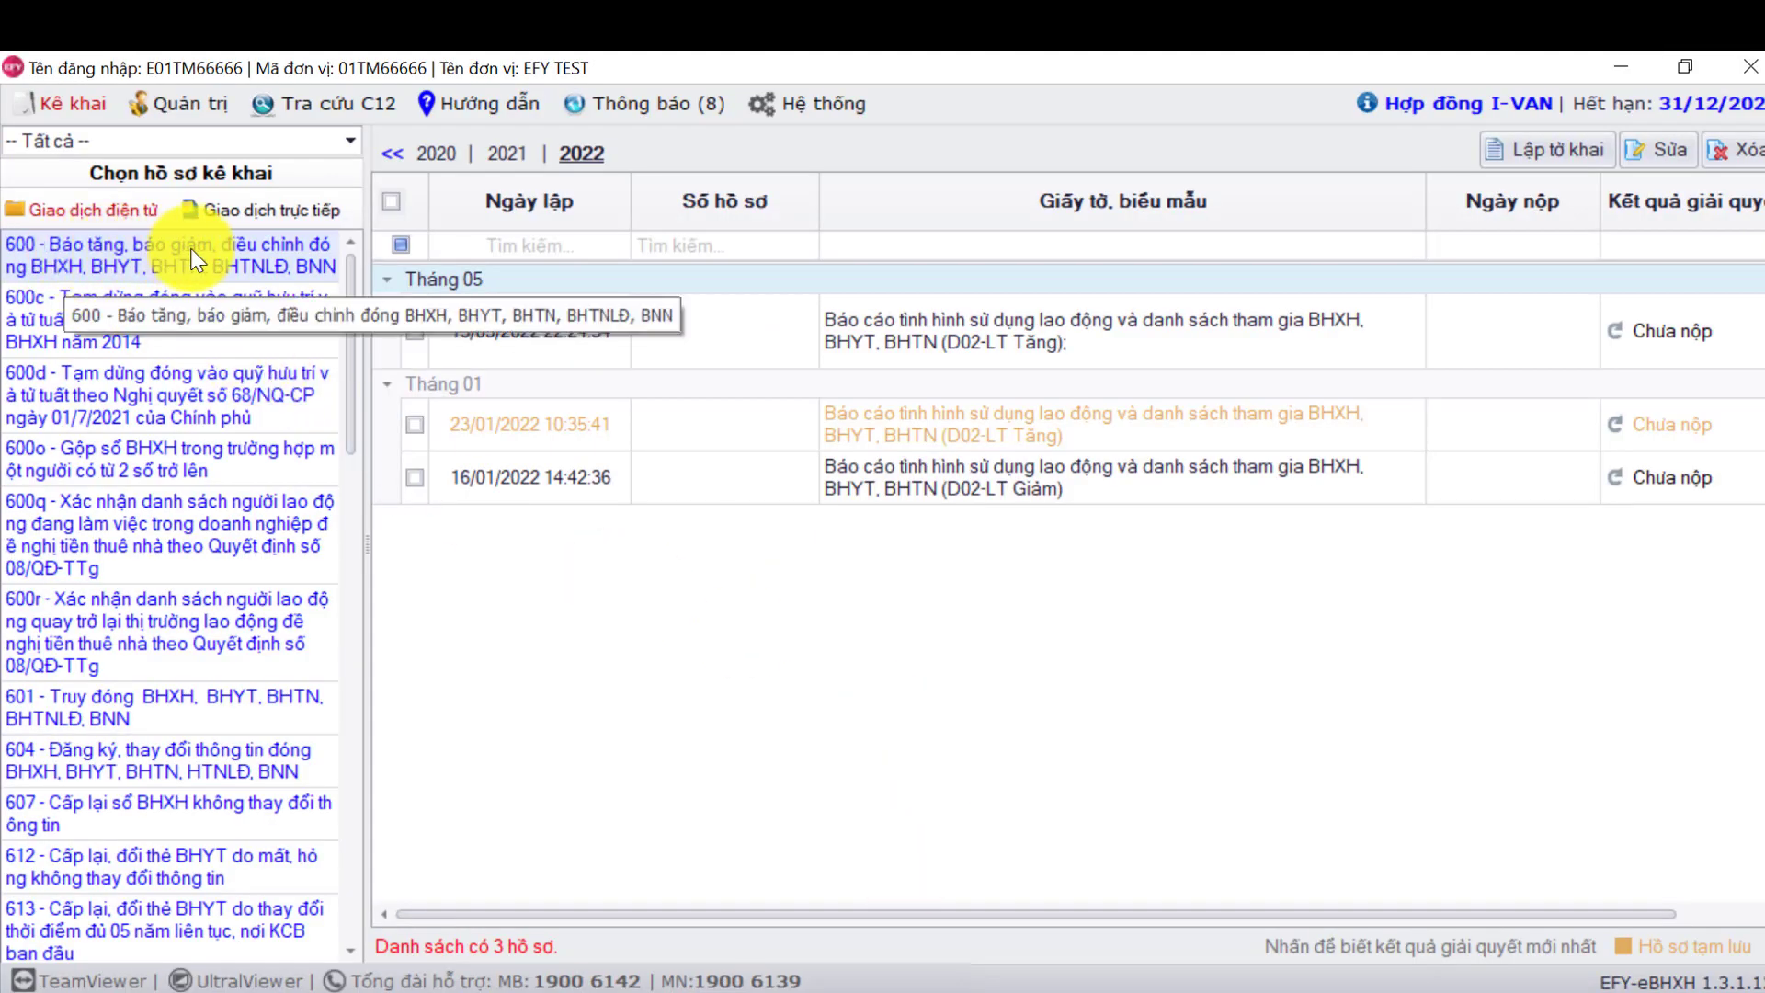
# Create a new declaration for procedure 600 and select the employee to report from the Đang nộp BHXH group
pyautogui.click(1569, 158)
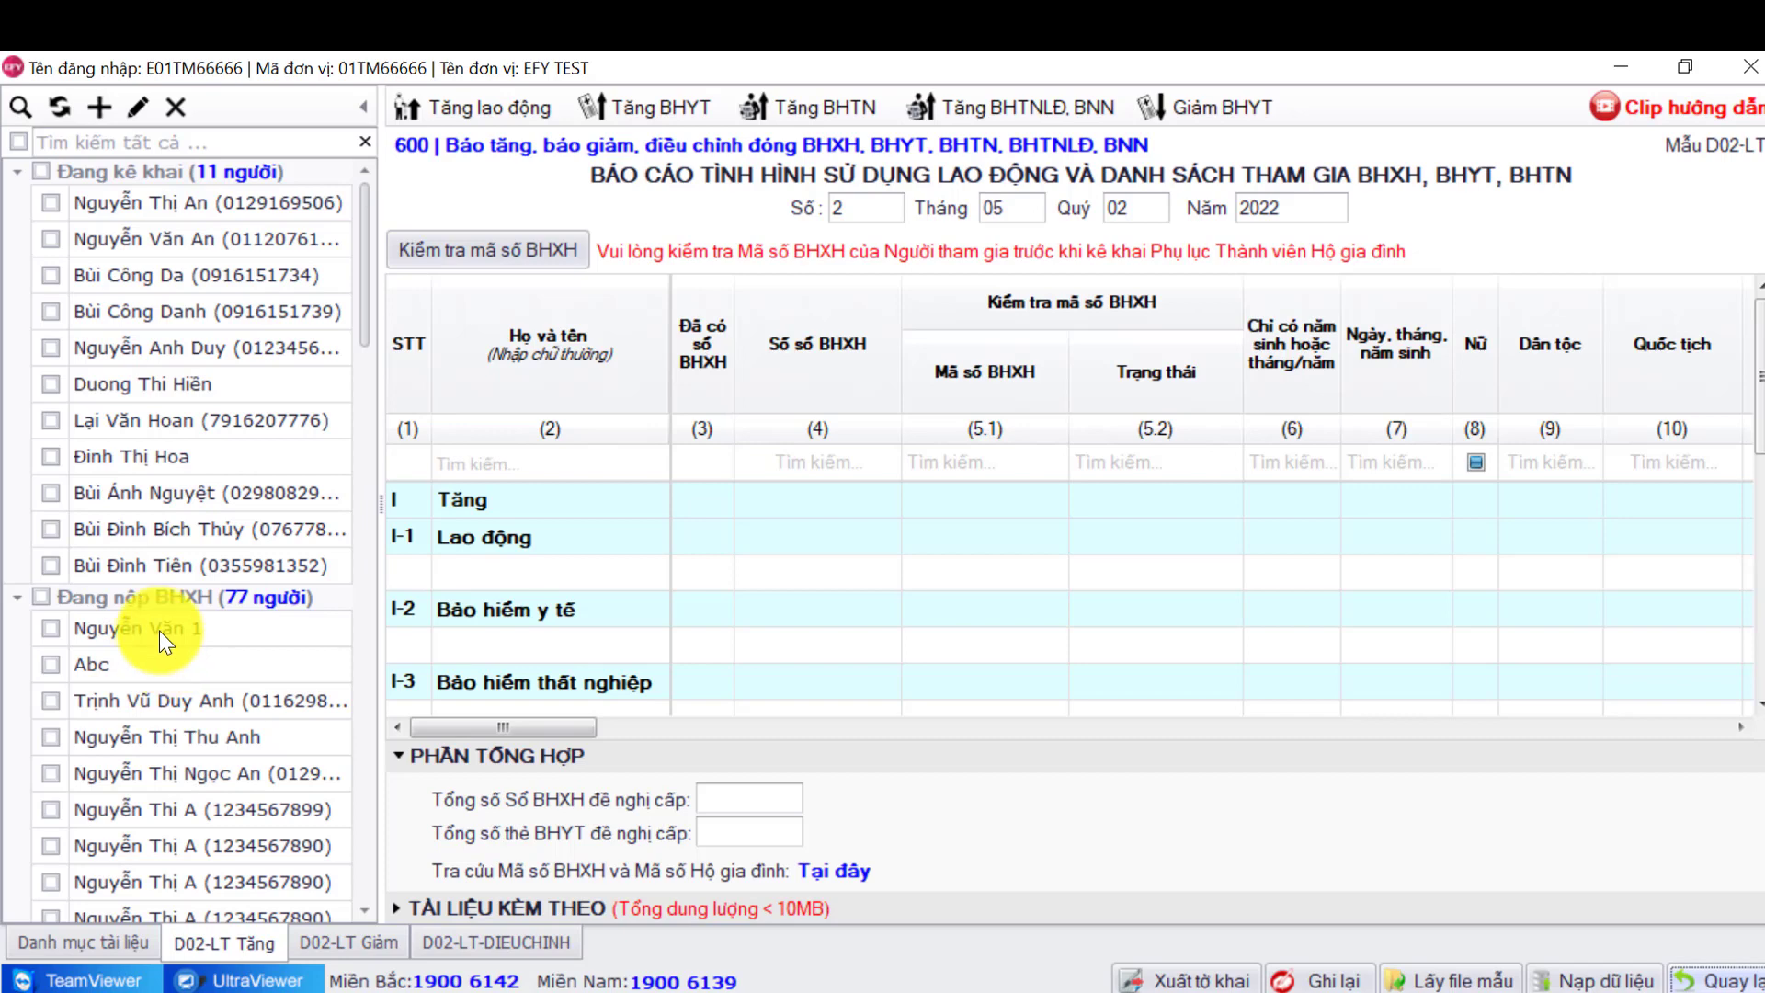
pyautogui.scroll(-3, 158, 631)
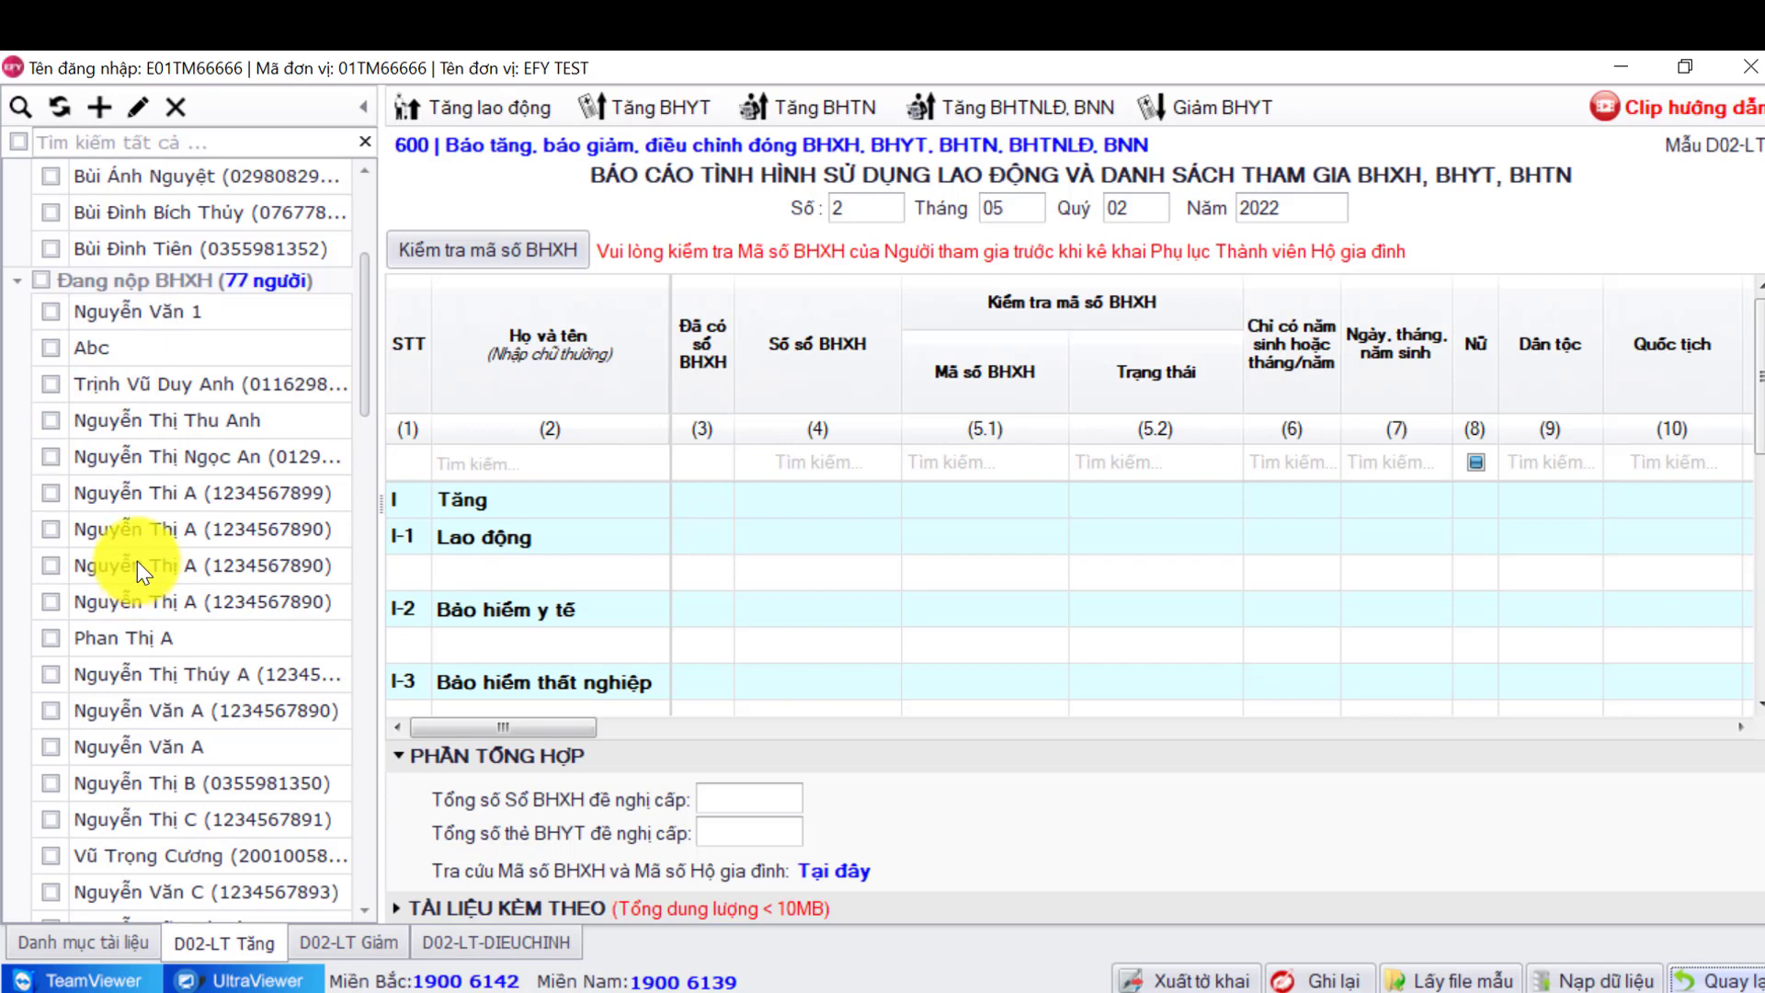
pyautogui.scroll(-3, 136, 561)
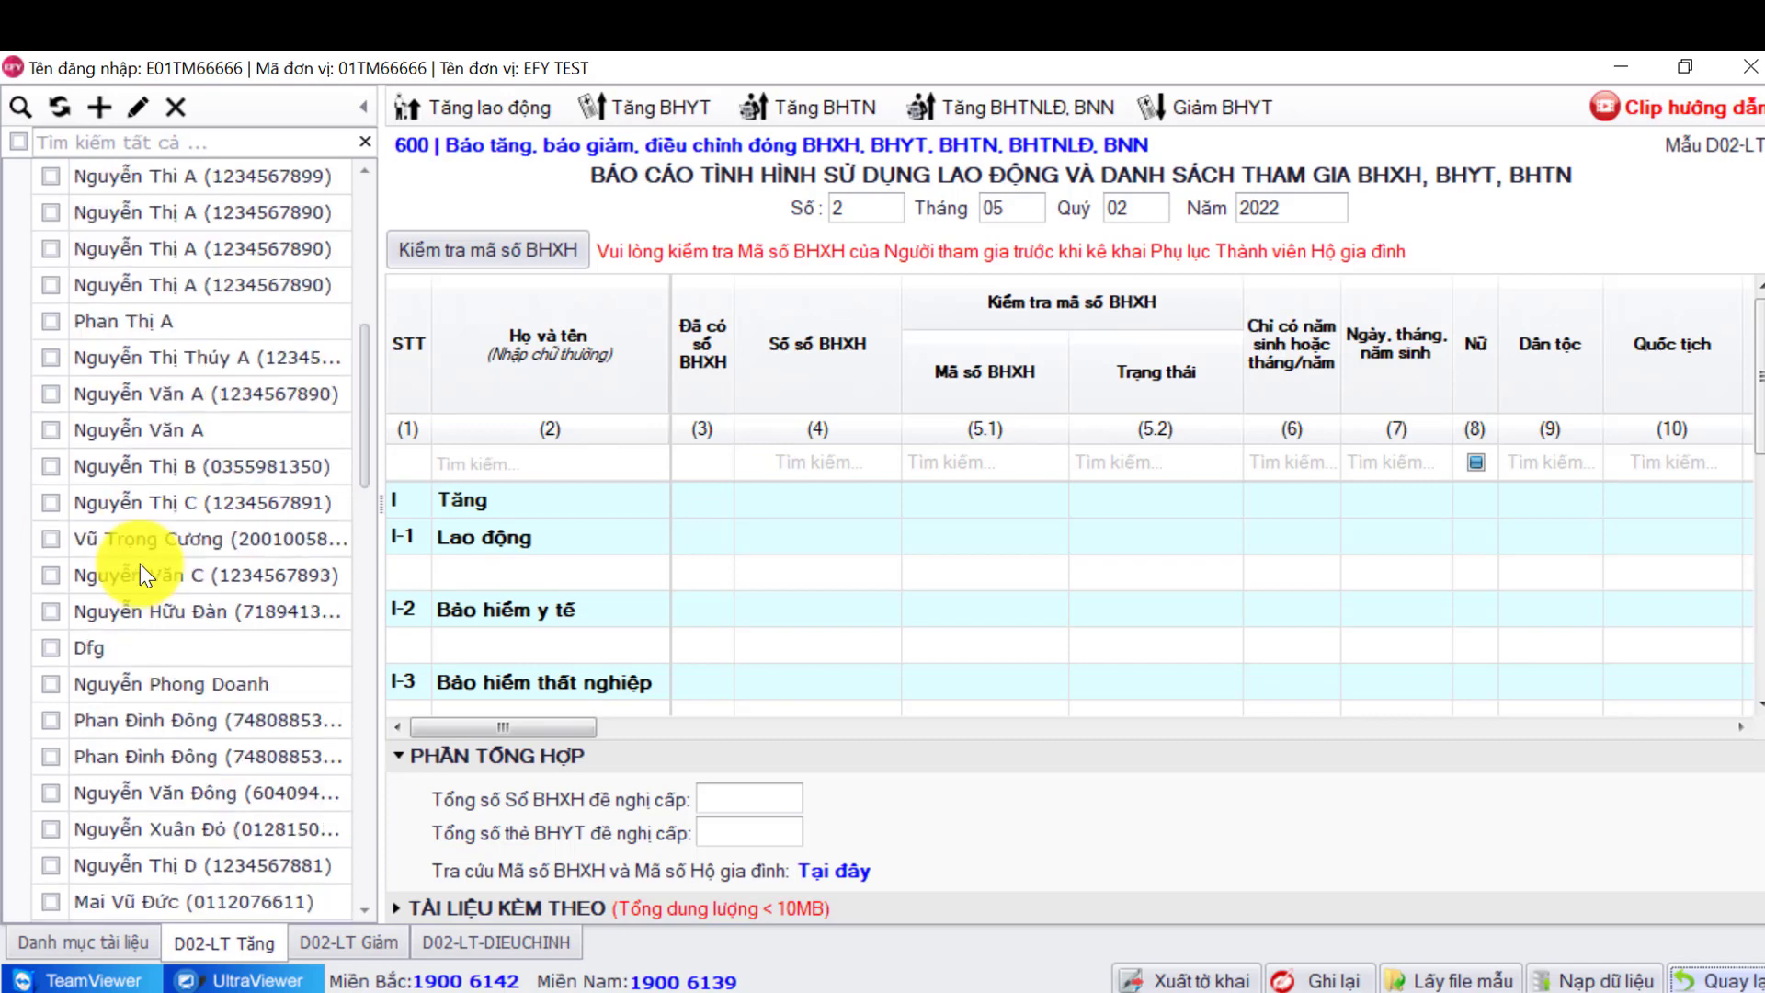
pyautogui.scroll(-4, 141, 566)
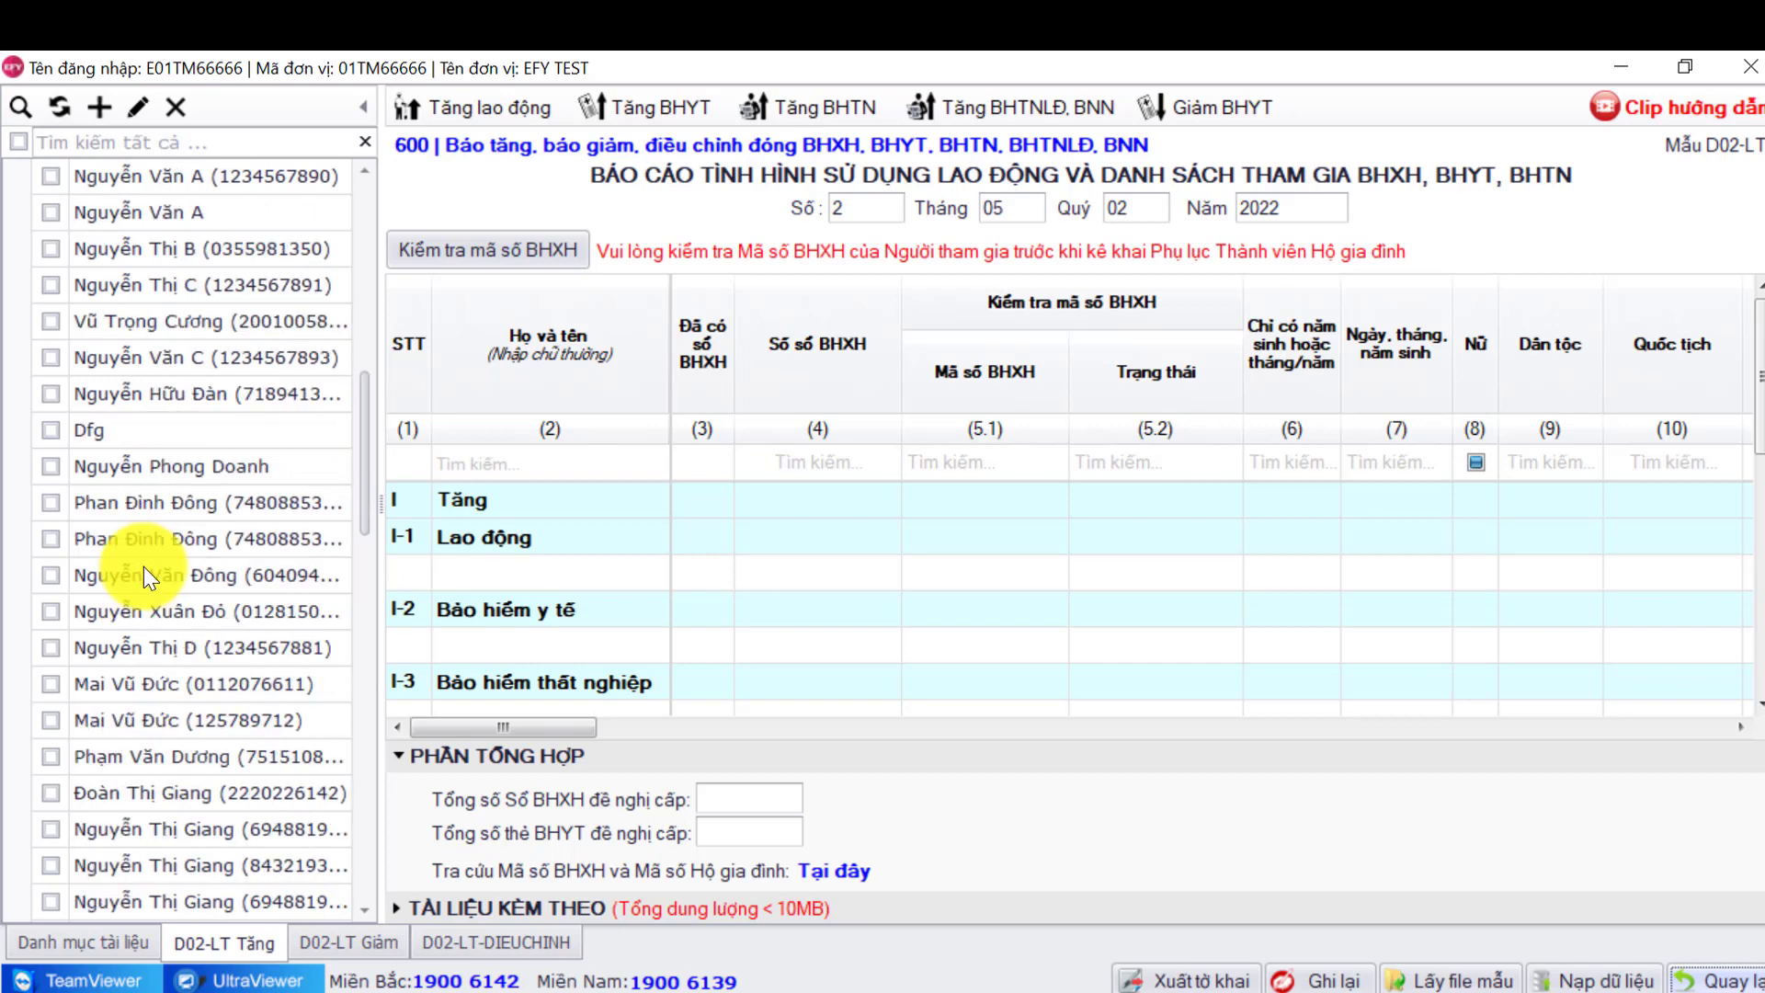
pyautogui.scroll(-1, 144, 566)
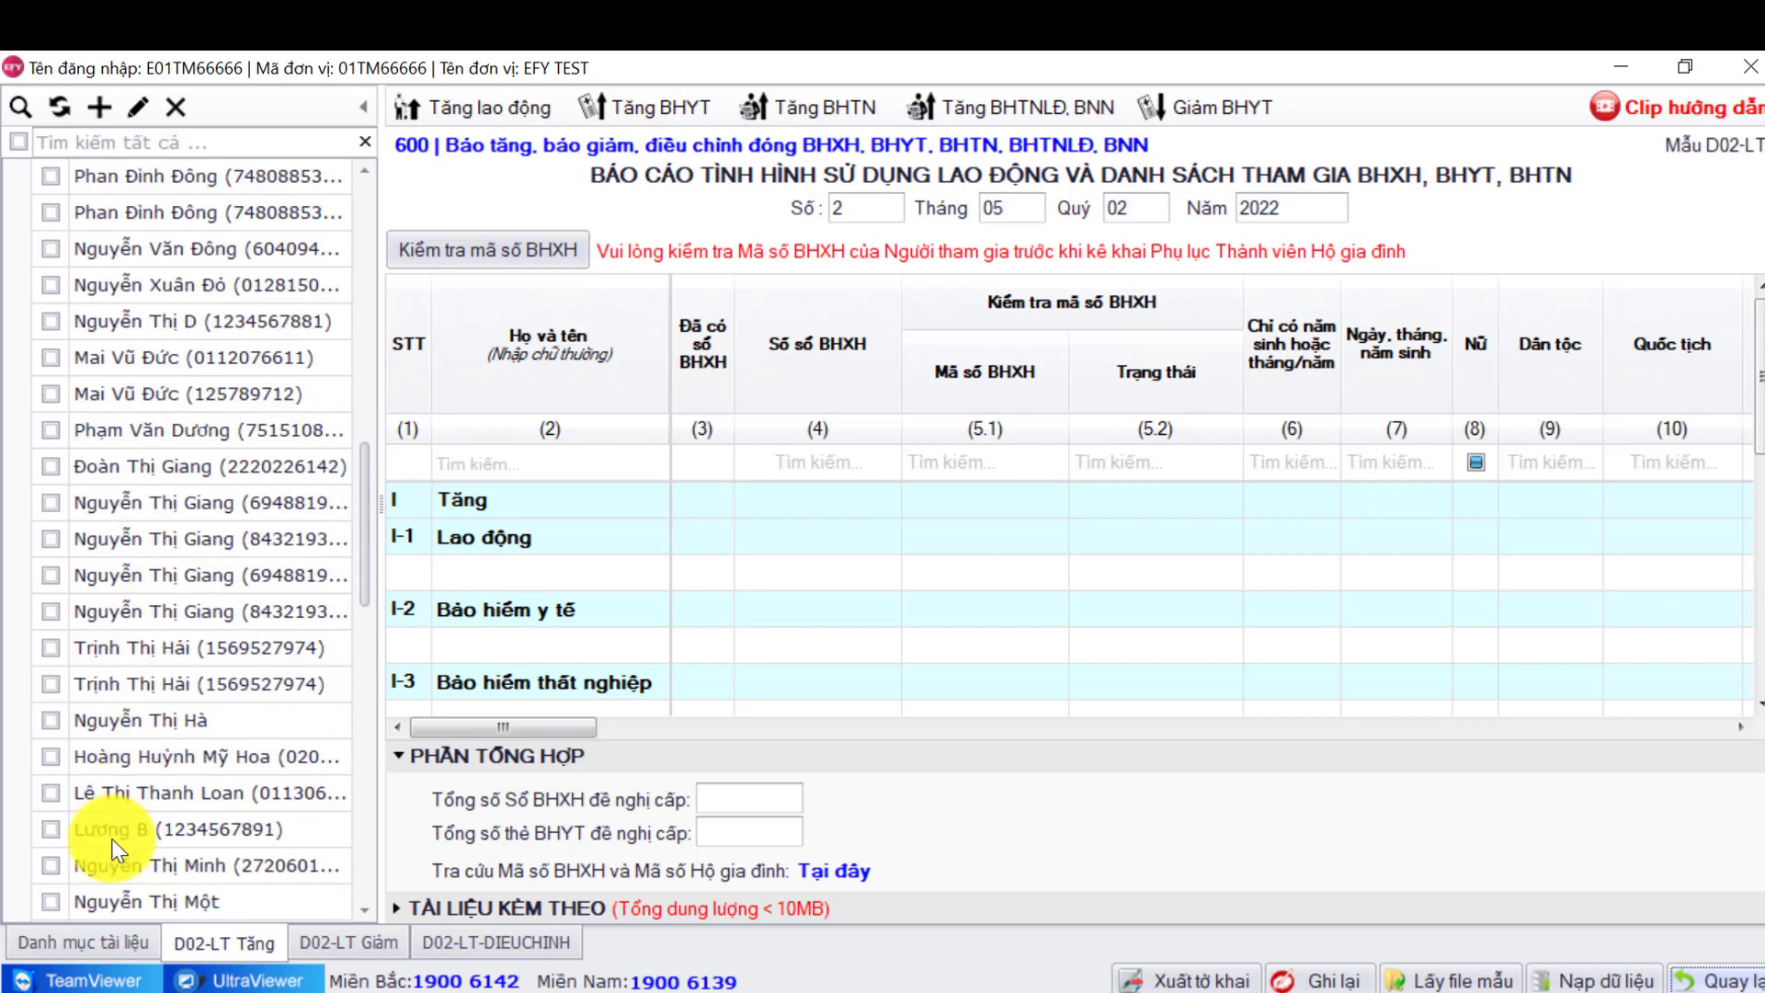
pyautogui.scroll(-2, 137, 832)
pyautogui.scroll(-2, 223, 842)
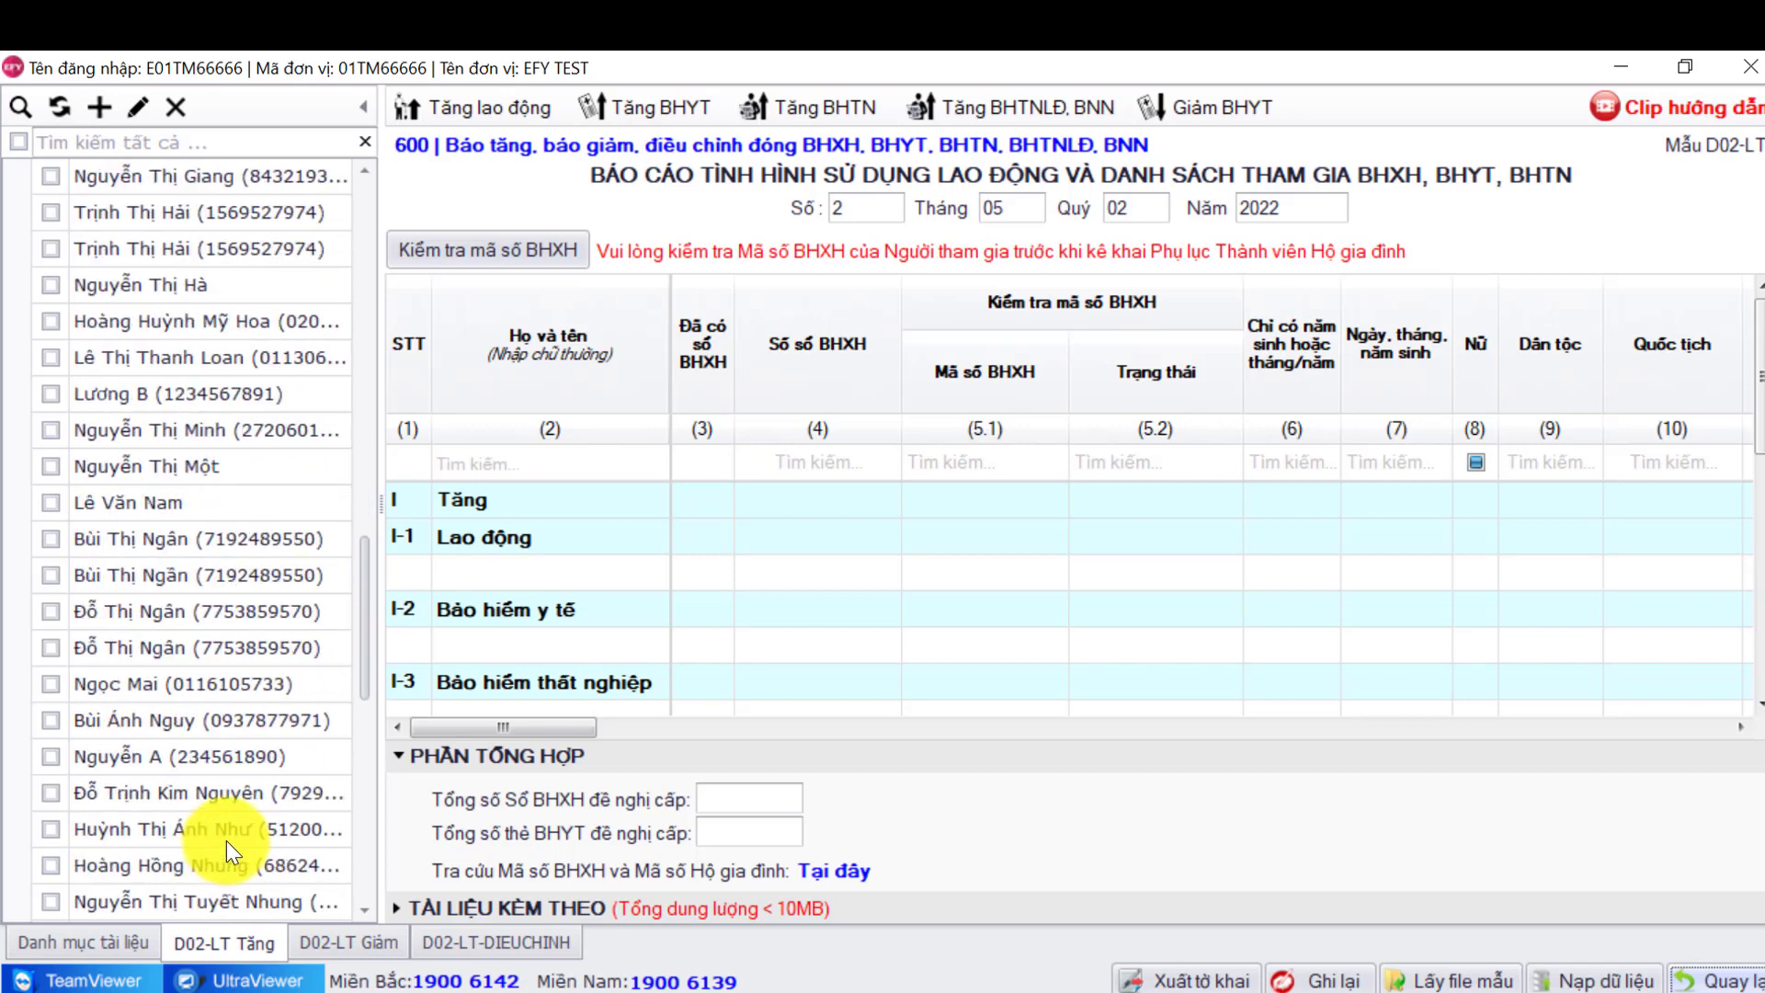
pyautogui.click(51, 793)
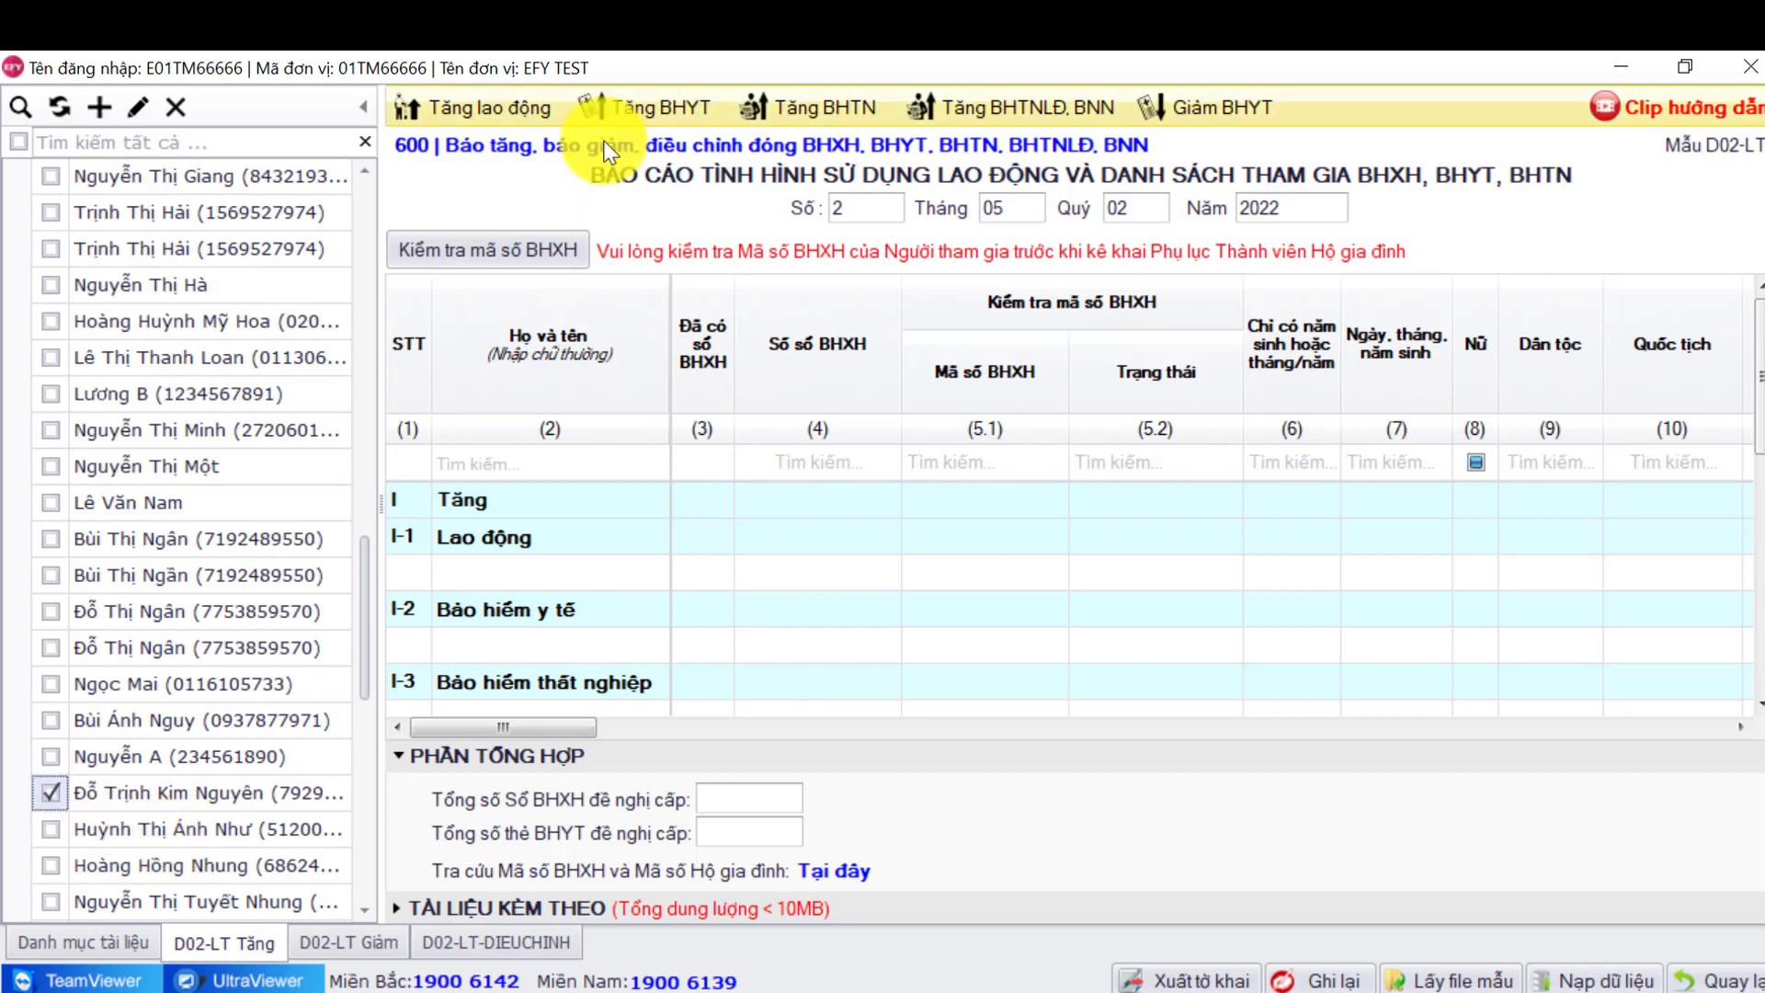
# Add the departing employee from the Đang nộp BHXH group to the D02-LT Giảm form as a Giảm lao động entry
pyautogui.click(330, 953)
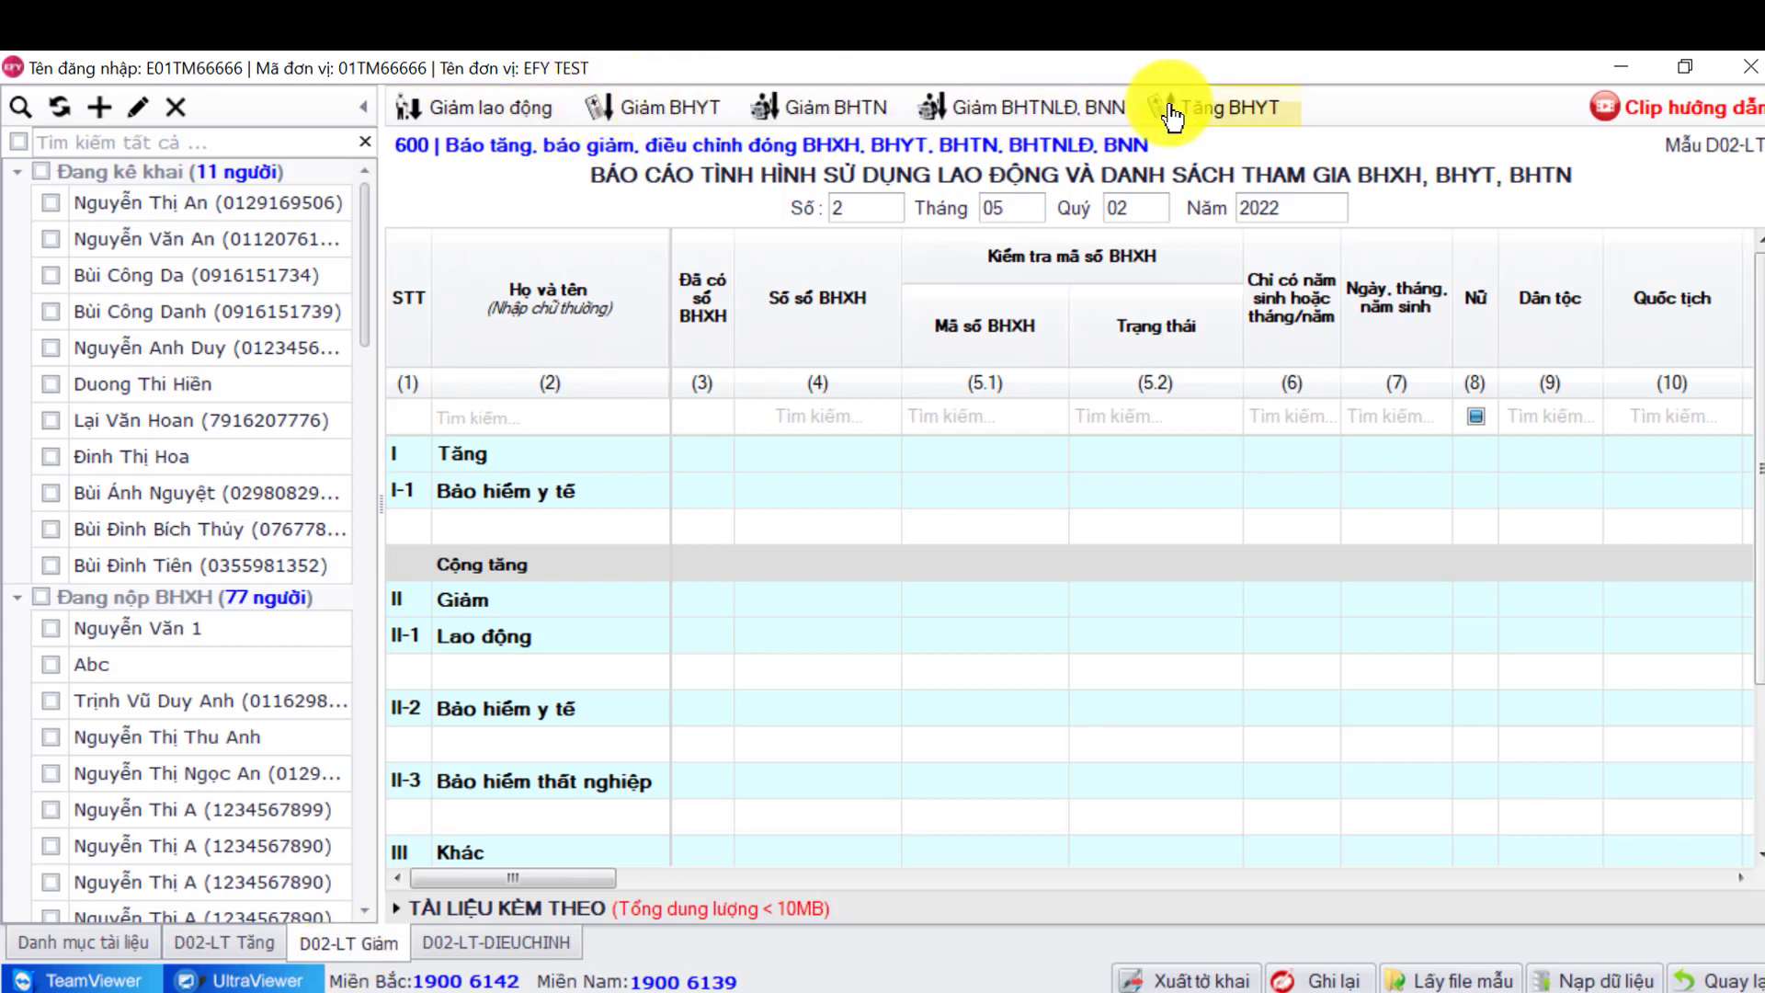
pyautogui.click(480, 120)
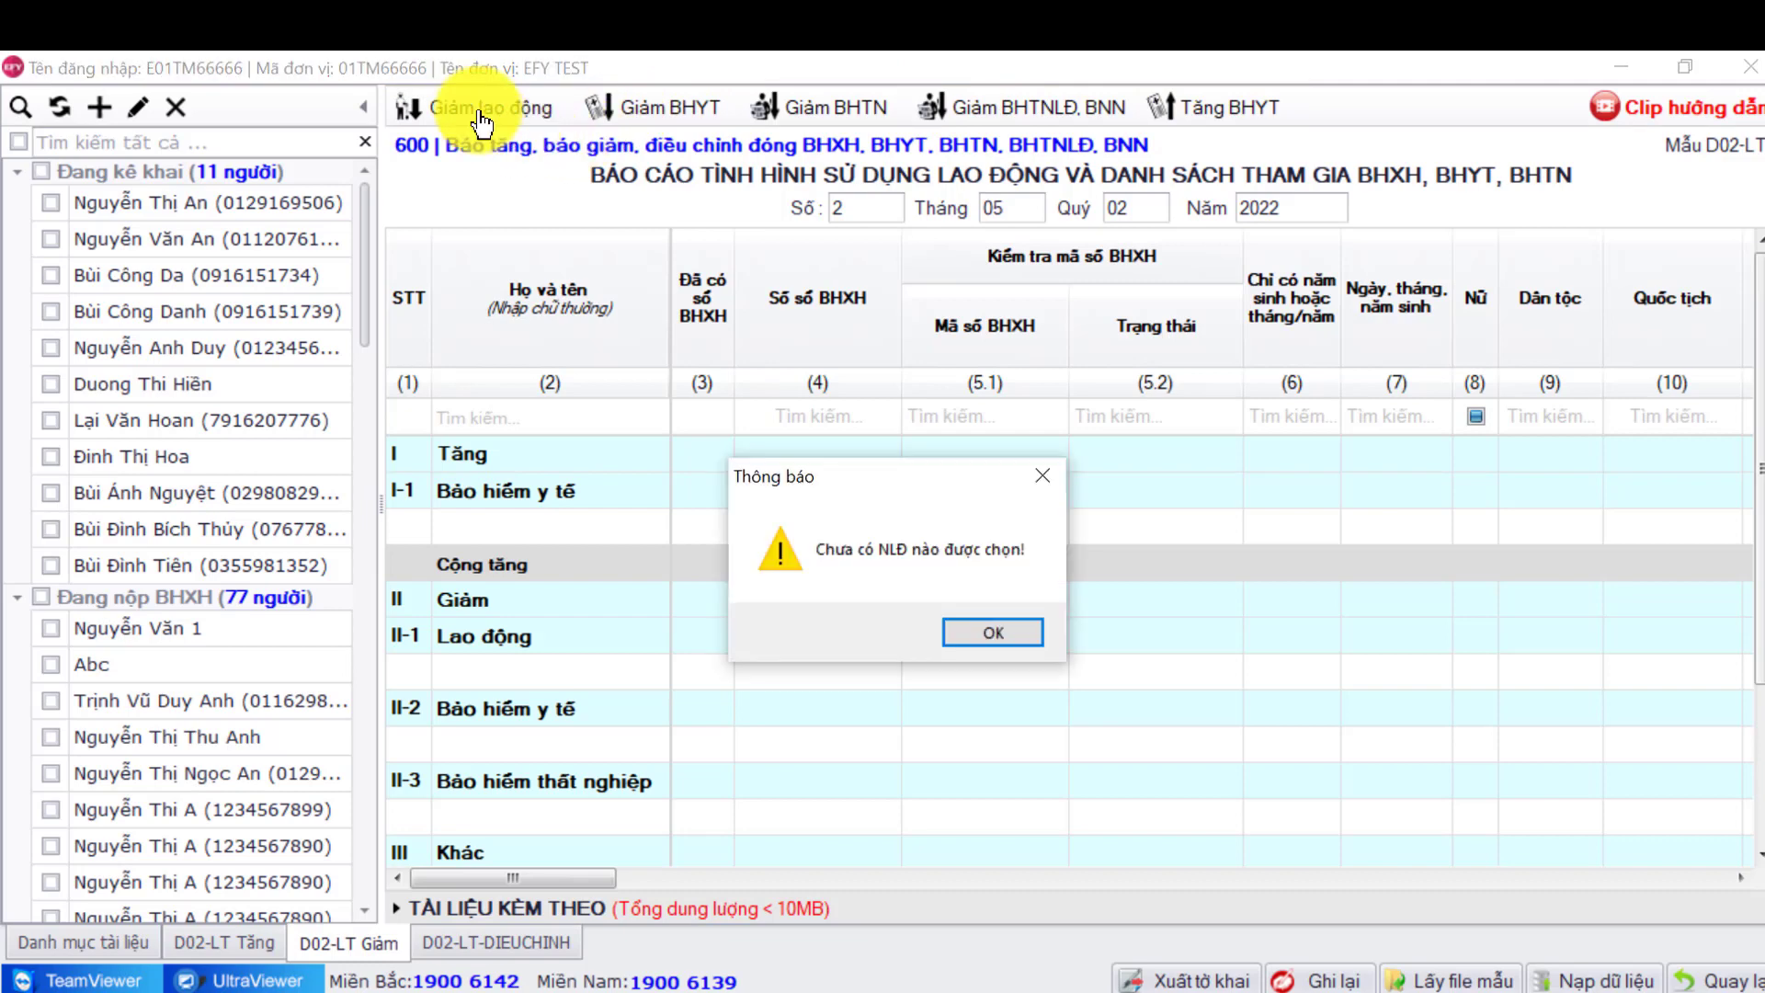
pyautogui.click(983, 632)
pyautogui.scroll(-7, 187, 682)
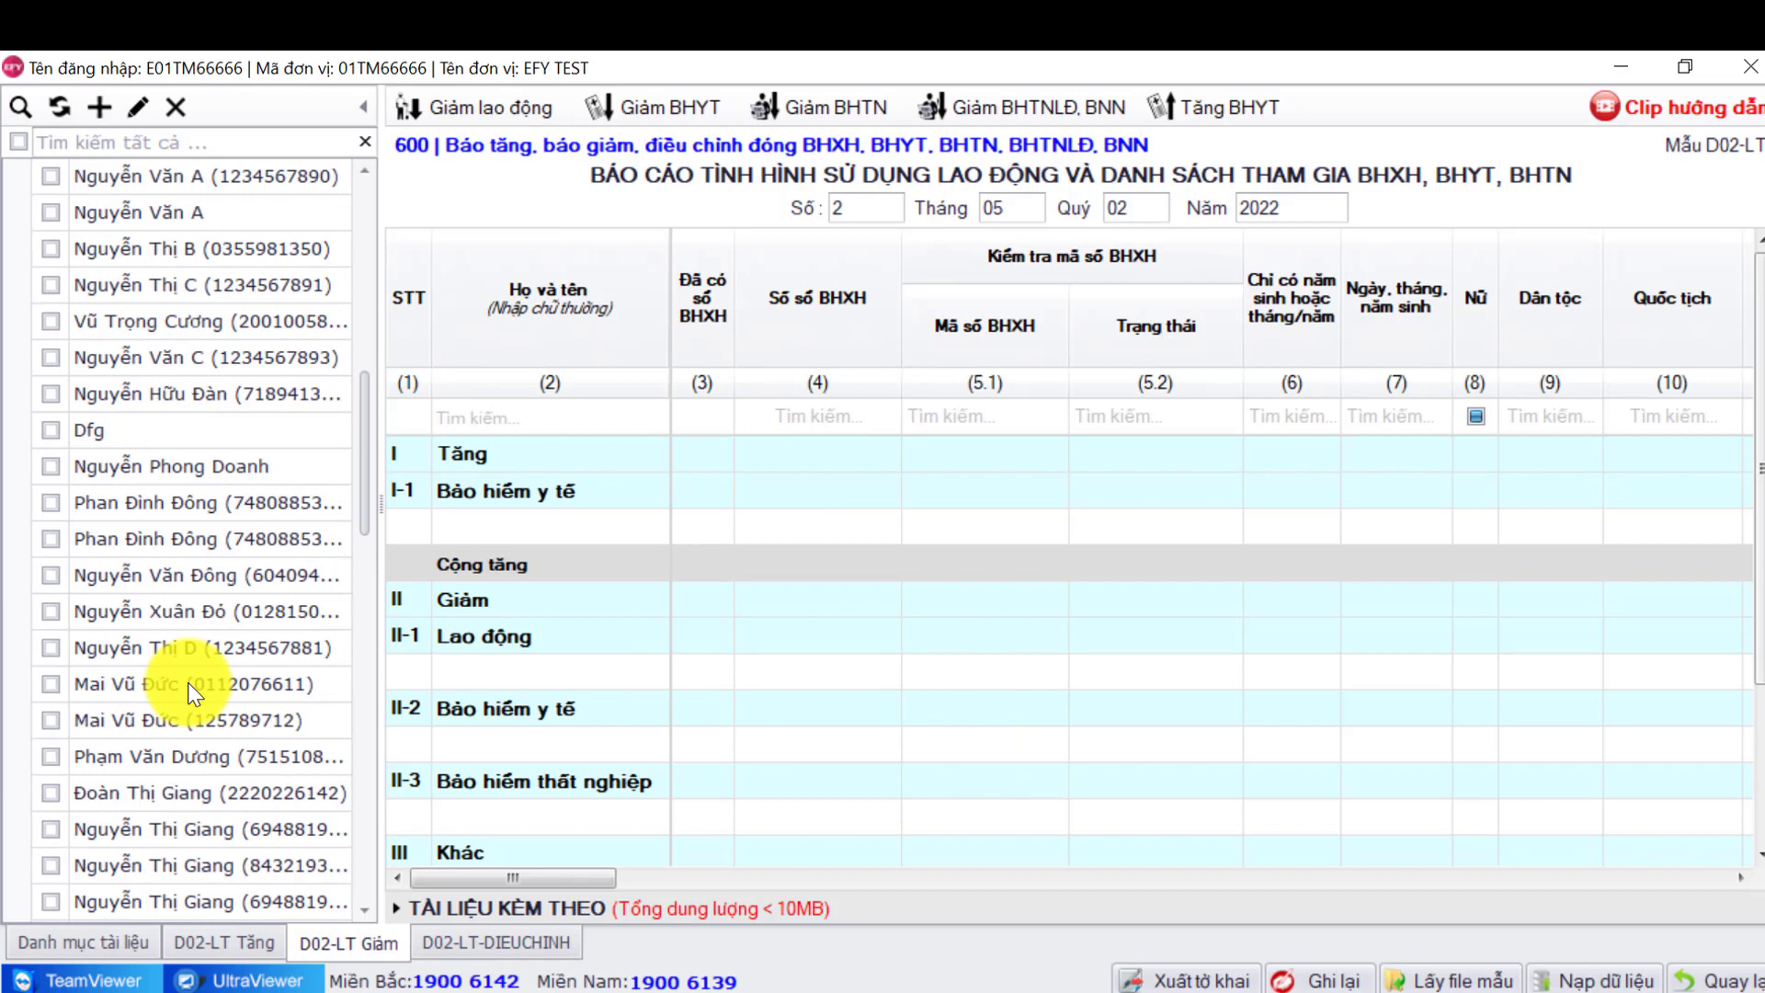
pyautogui.scroll(-5, 188, 682)
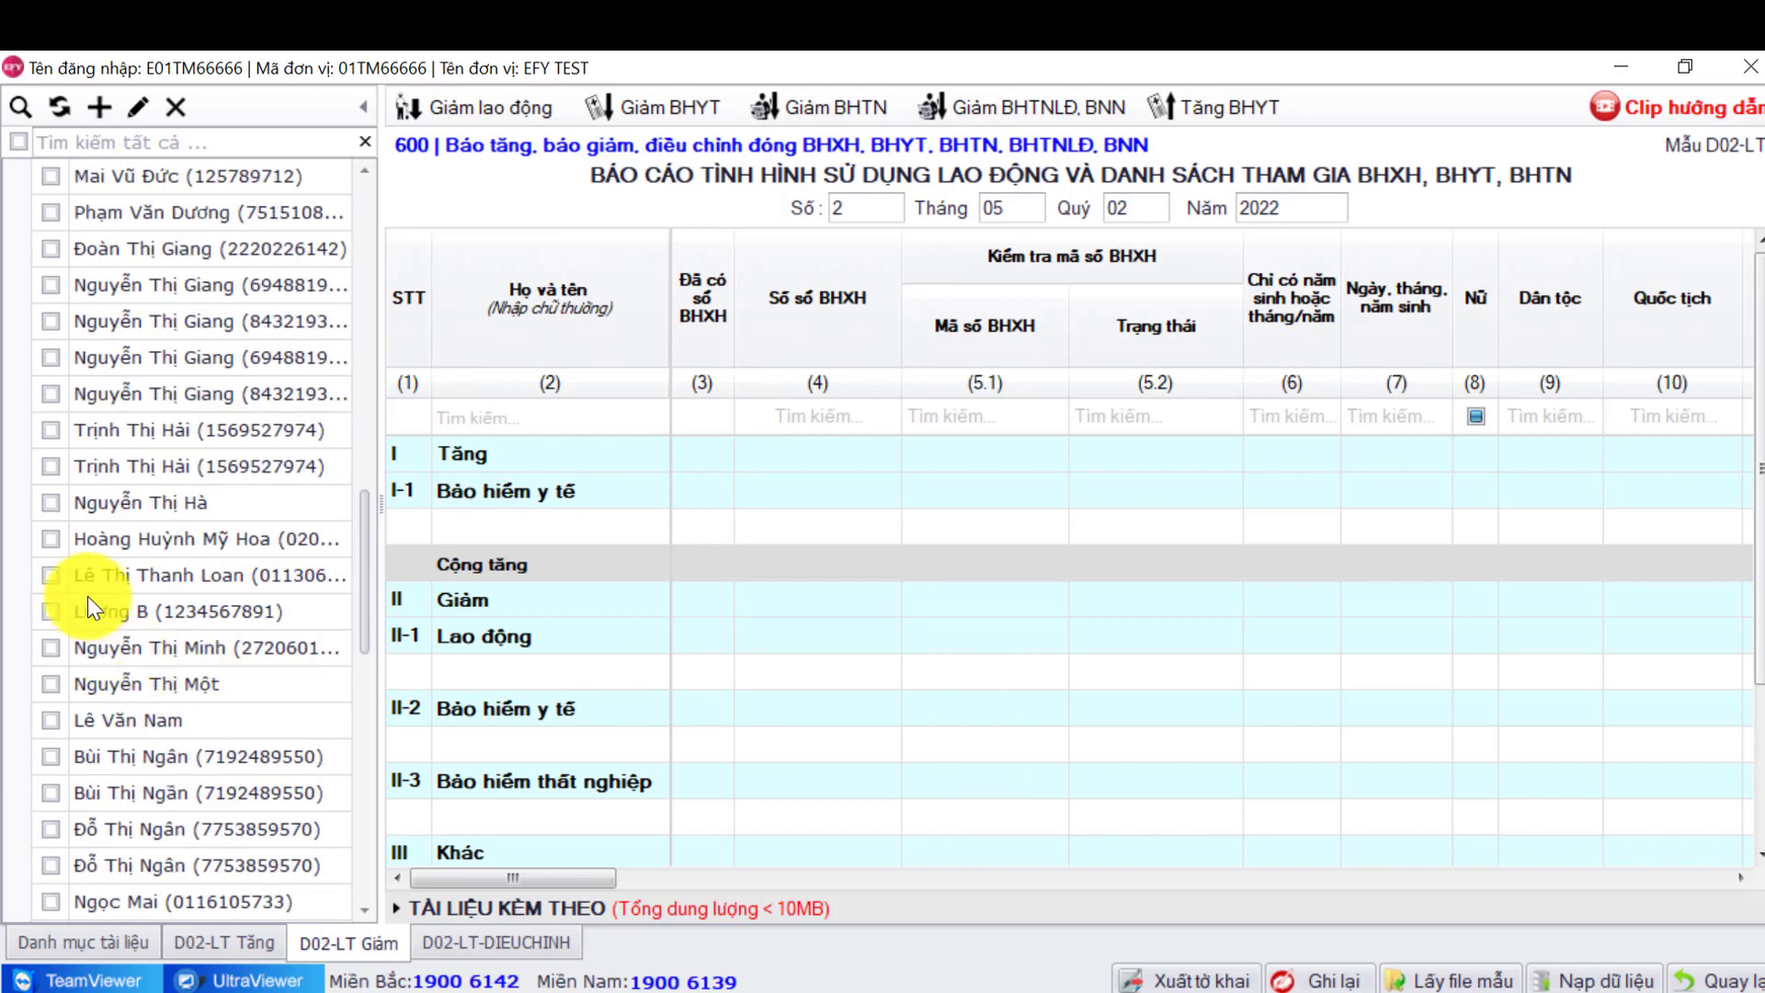
pyautogui.scroll(-2, 157, 576)
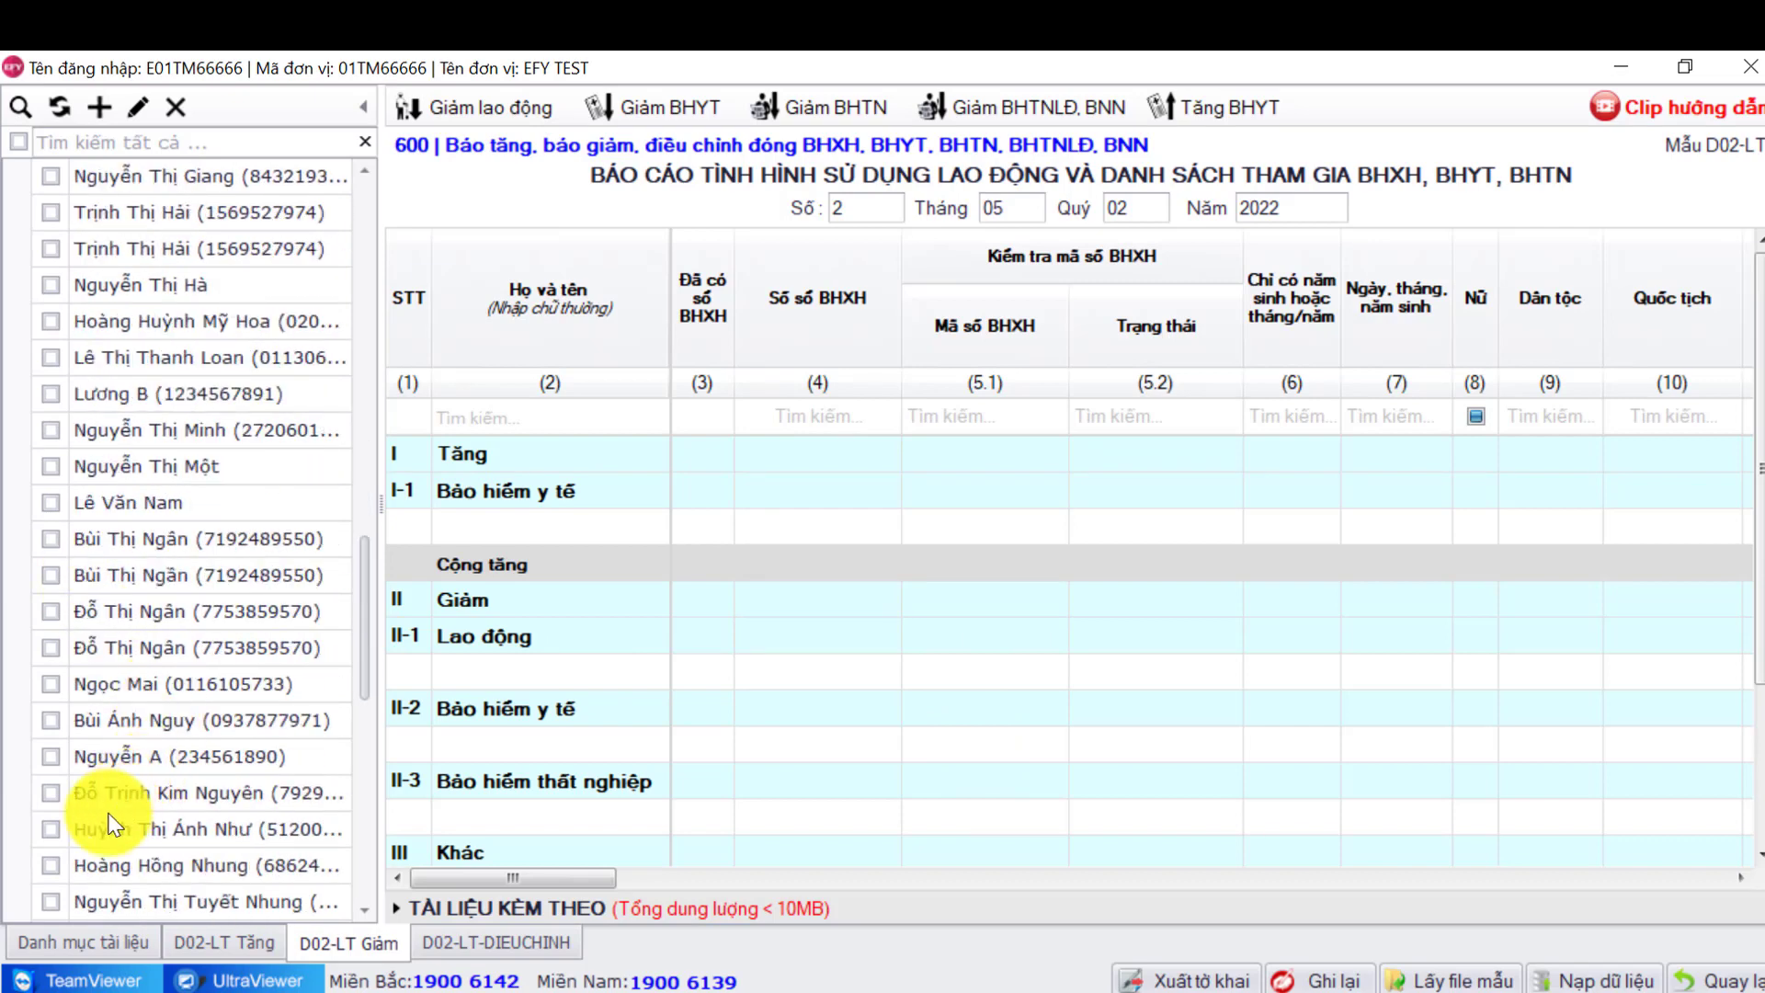
pyautogui.click(506, 108)
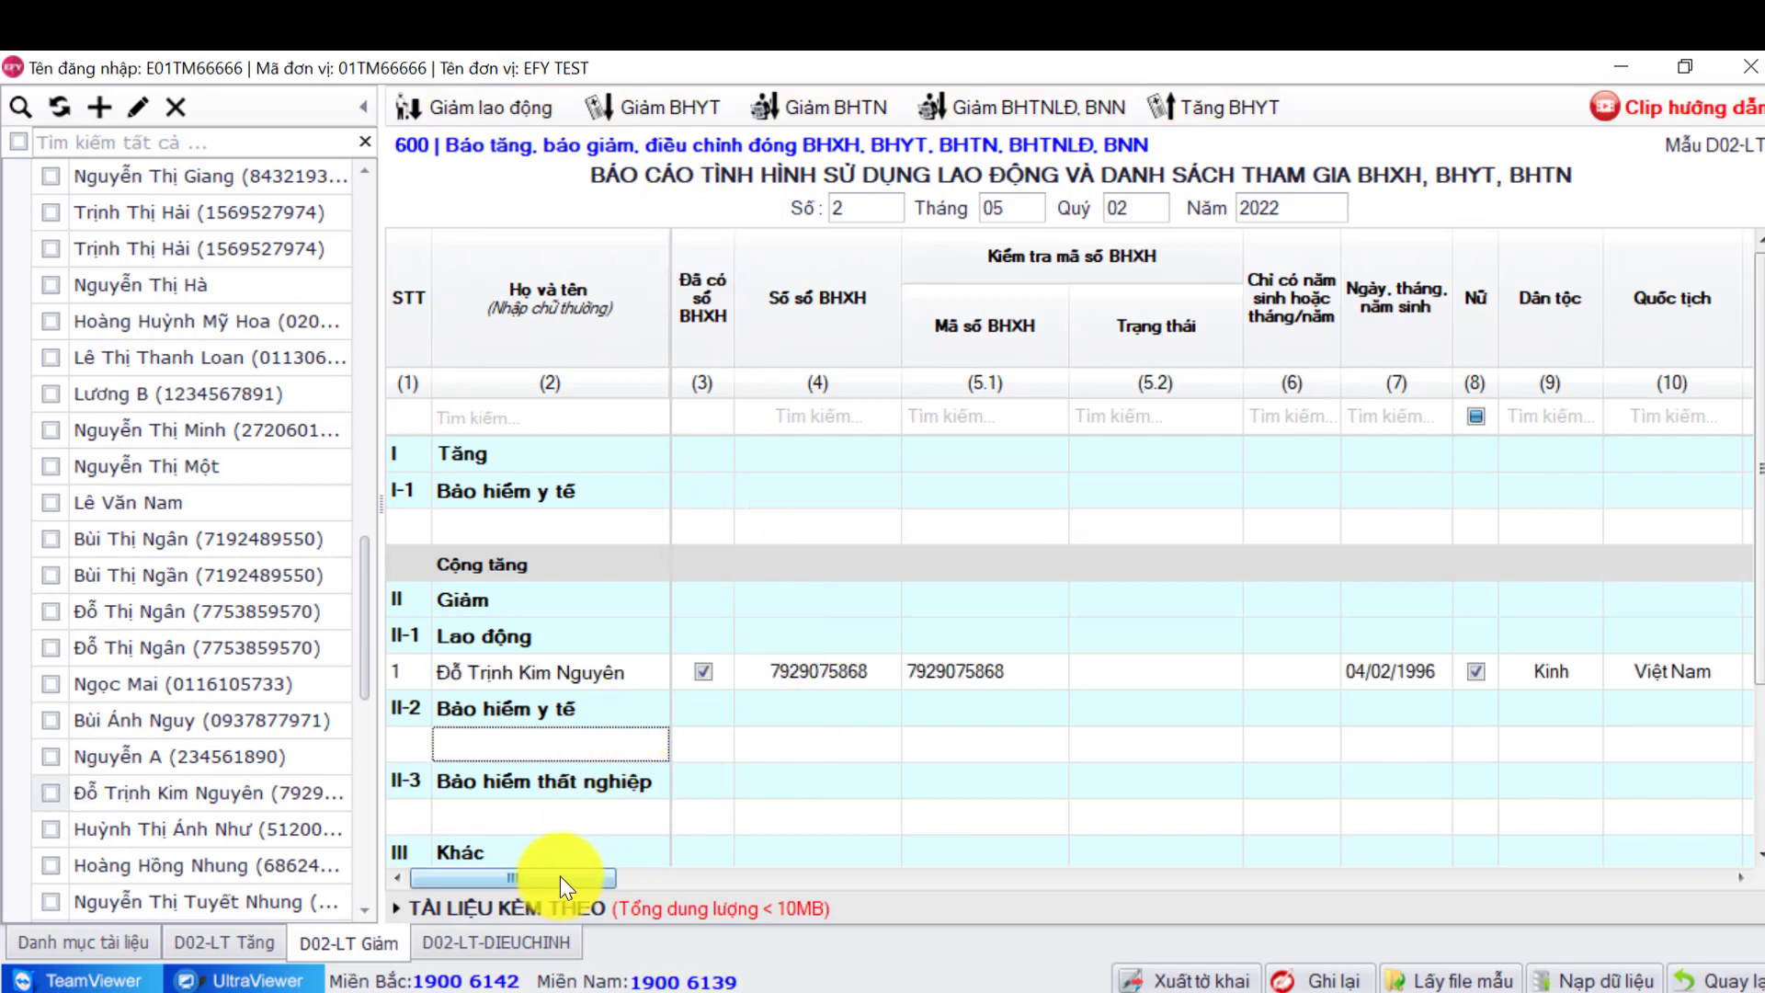
# Set Phương án (25) in the employee's Lao động row to GH1, Giảm hẳn (chấm dứt HĐLĐ/ chuyển công tác)
pyautogui.moveTo(559, 875); pyautogui.dragTo(1711, 835)
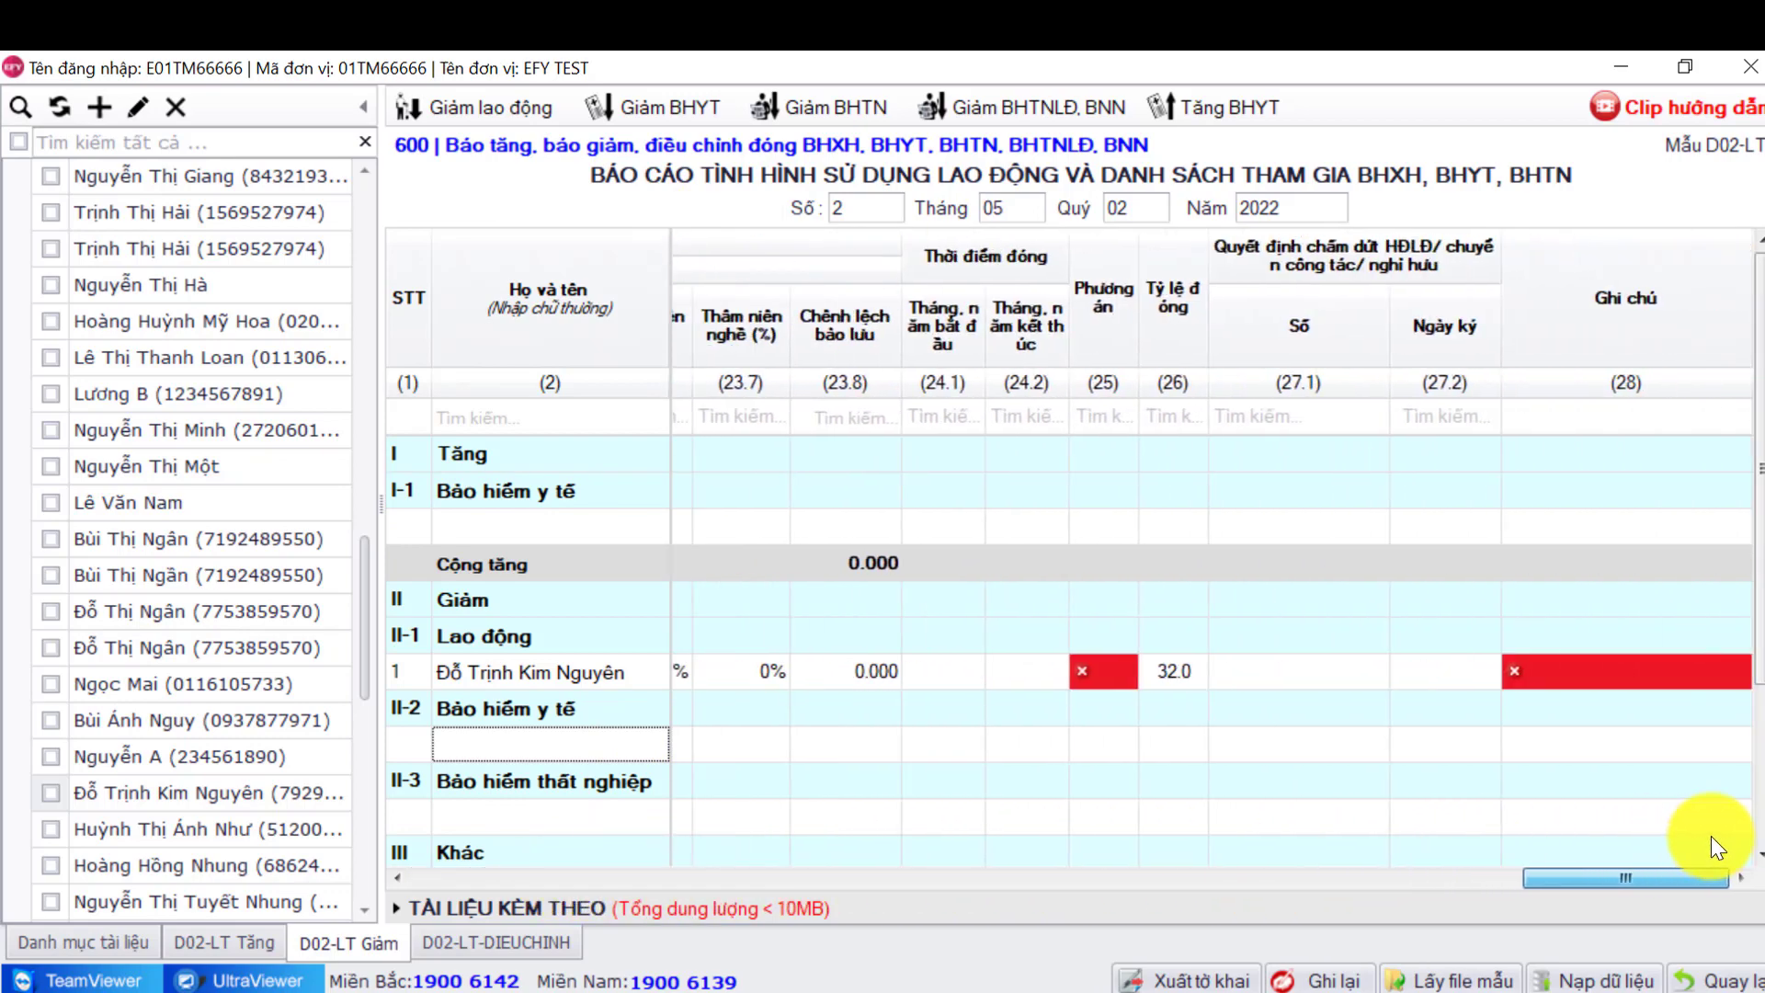
pyautogui.click(1127, 674)
pyautogui.click(1131, 674)
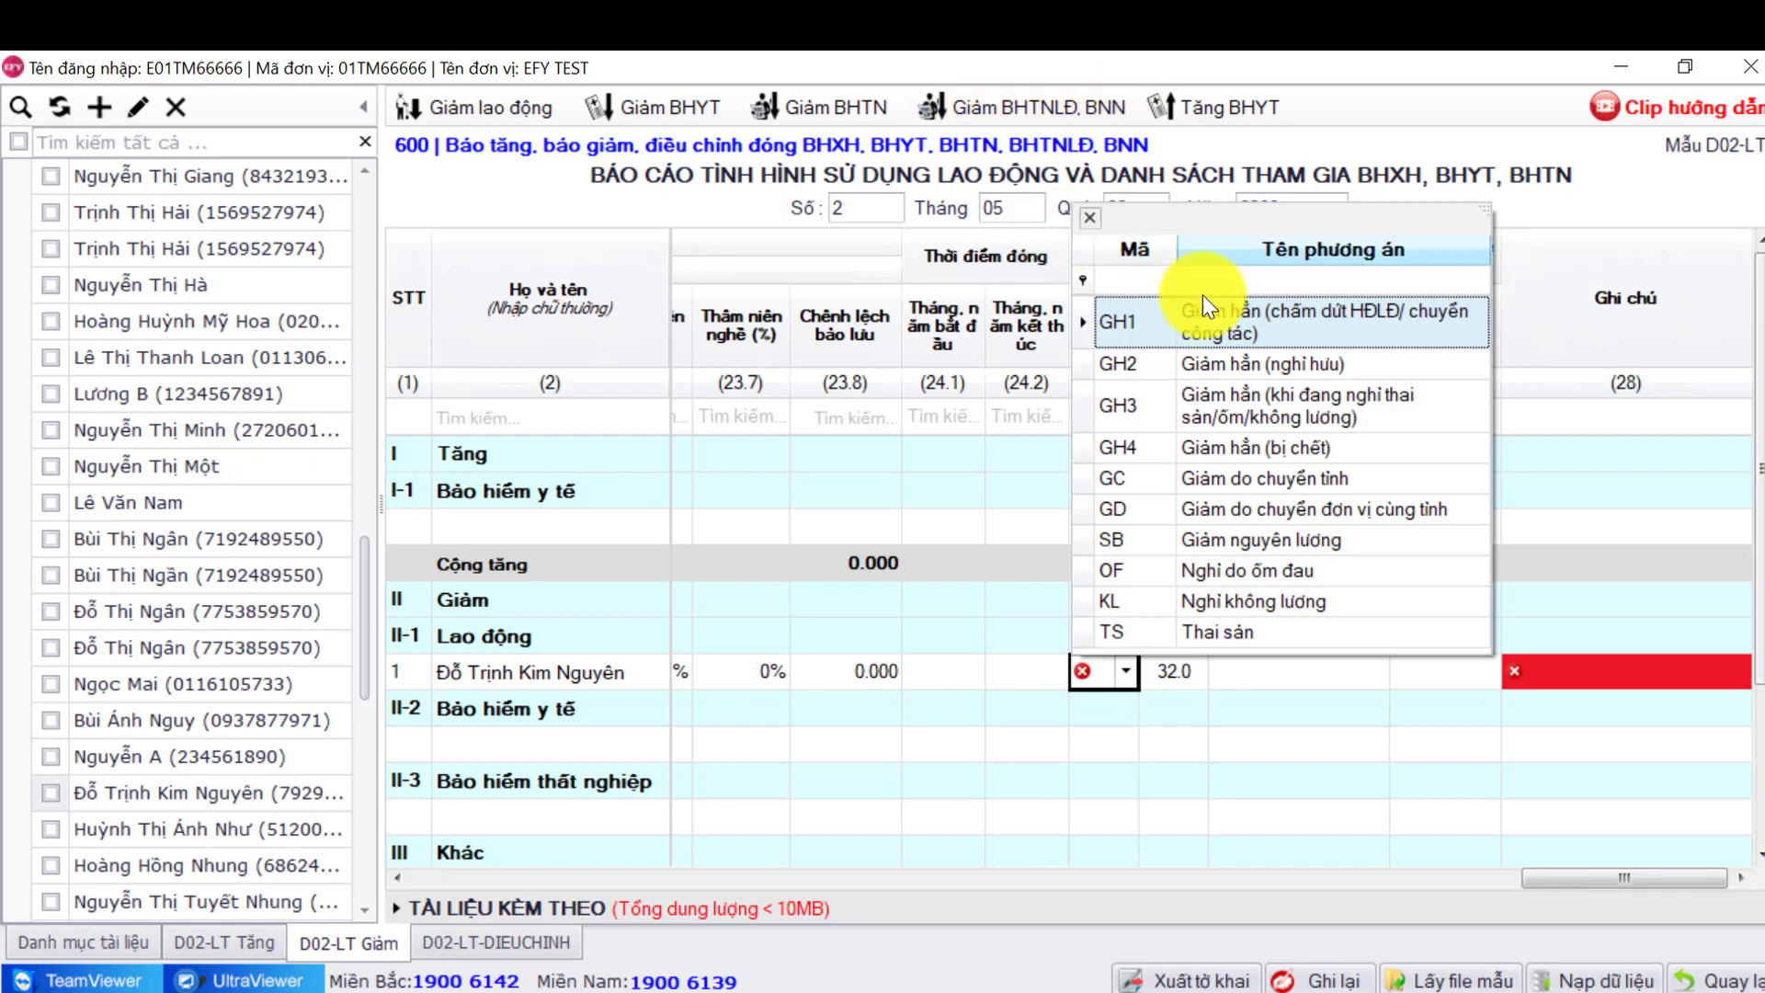
pyautogui.write('c')
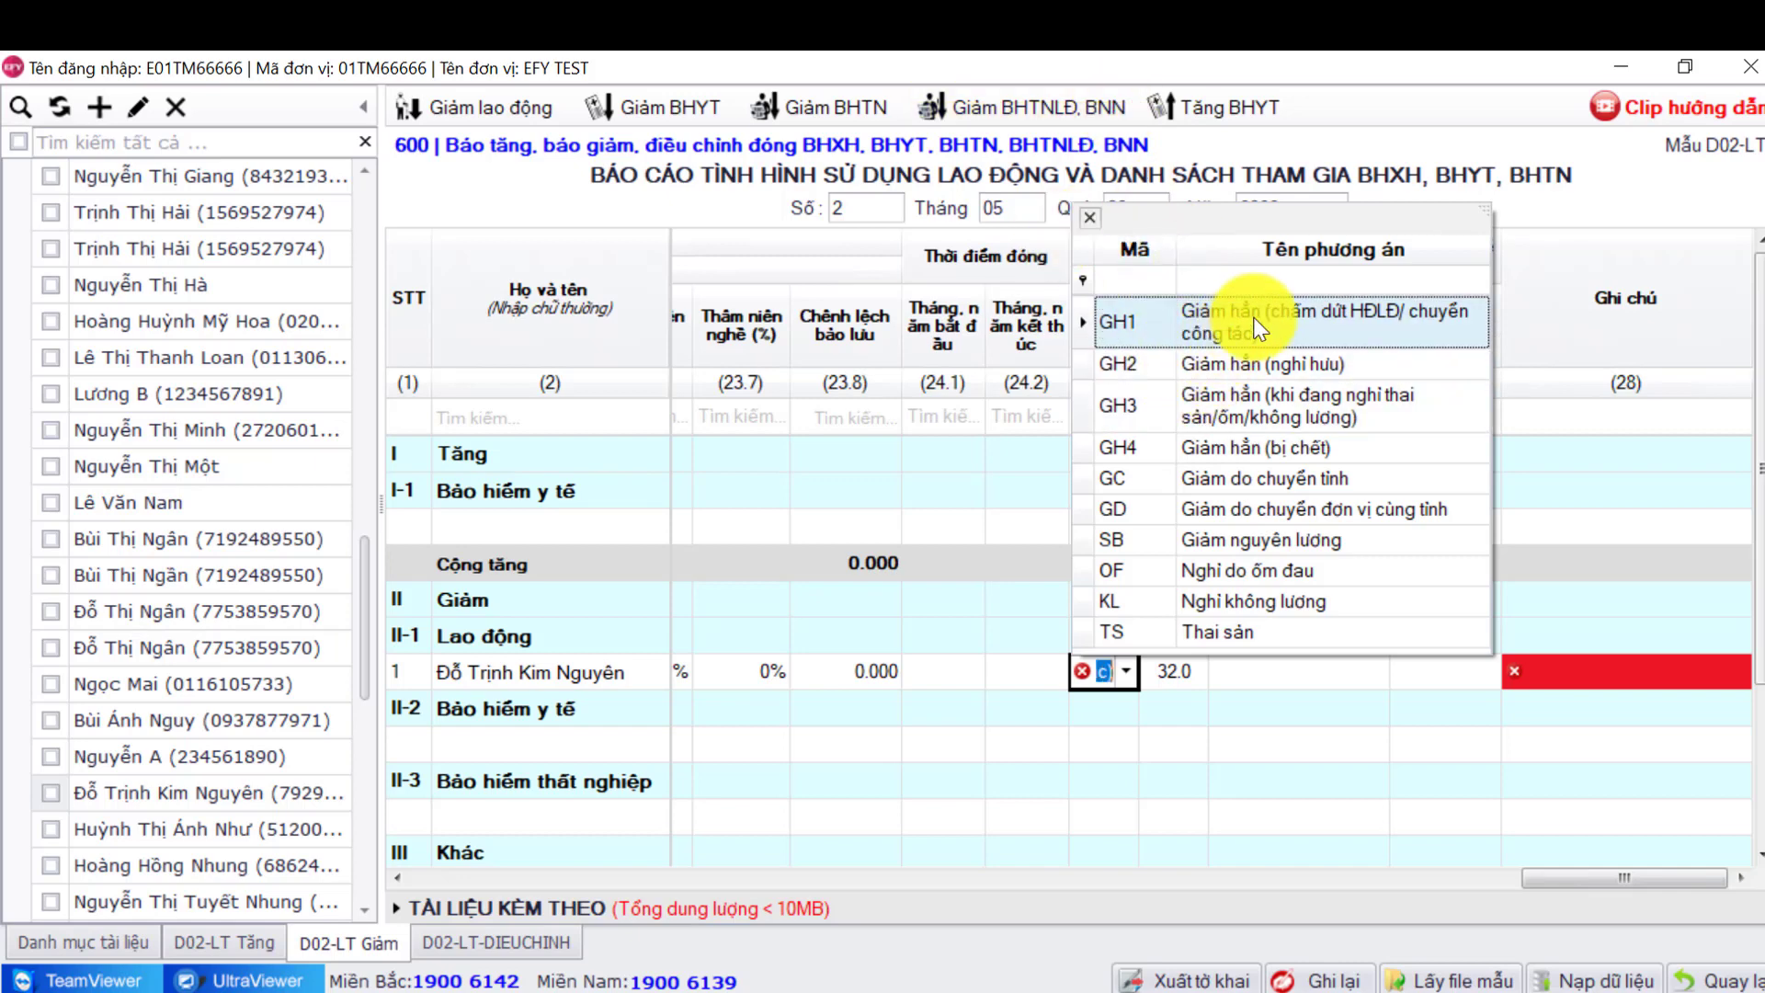
pyautogui.click(1258, 328)
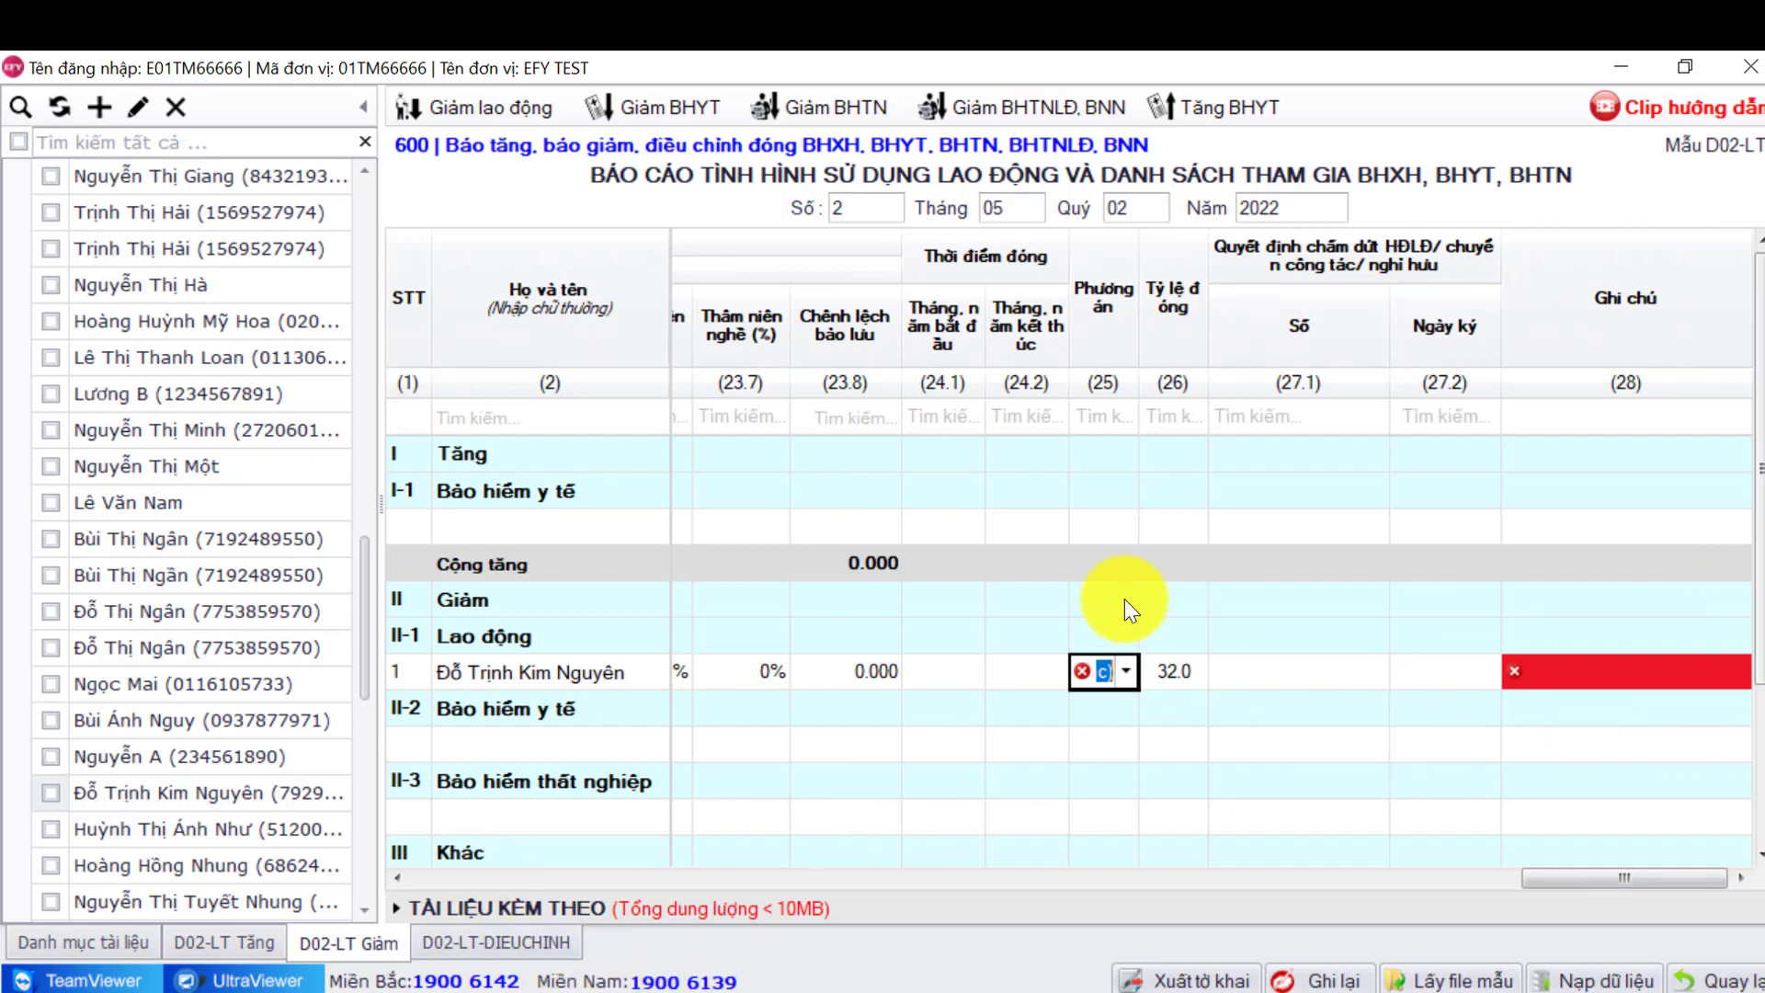
pyautogui.write('GH1')
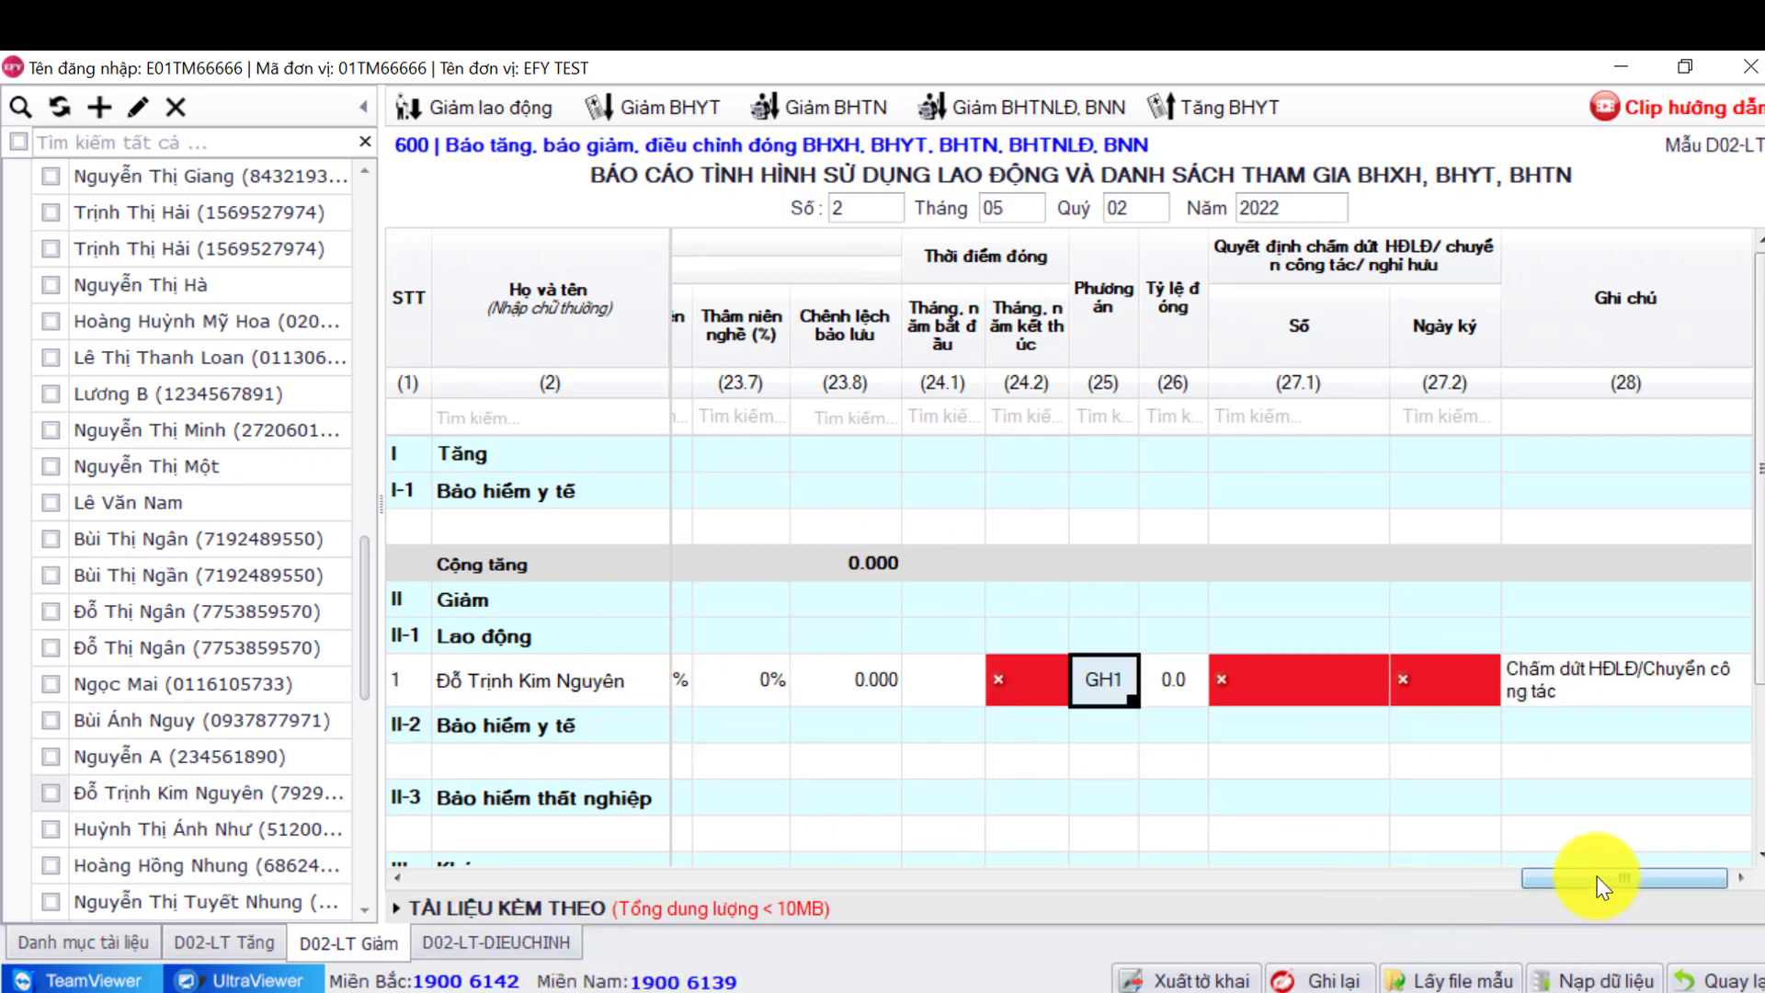
# Select the employee's Tháng, năm kết thúc (24.2) cell and switch to the Book1 workbook in Excel
pyautogui.moveTo(1597, 875); pyautogui.dragTo(1539, 906)
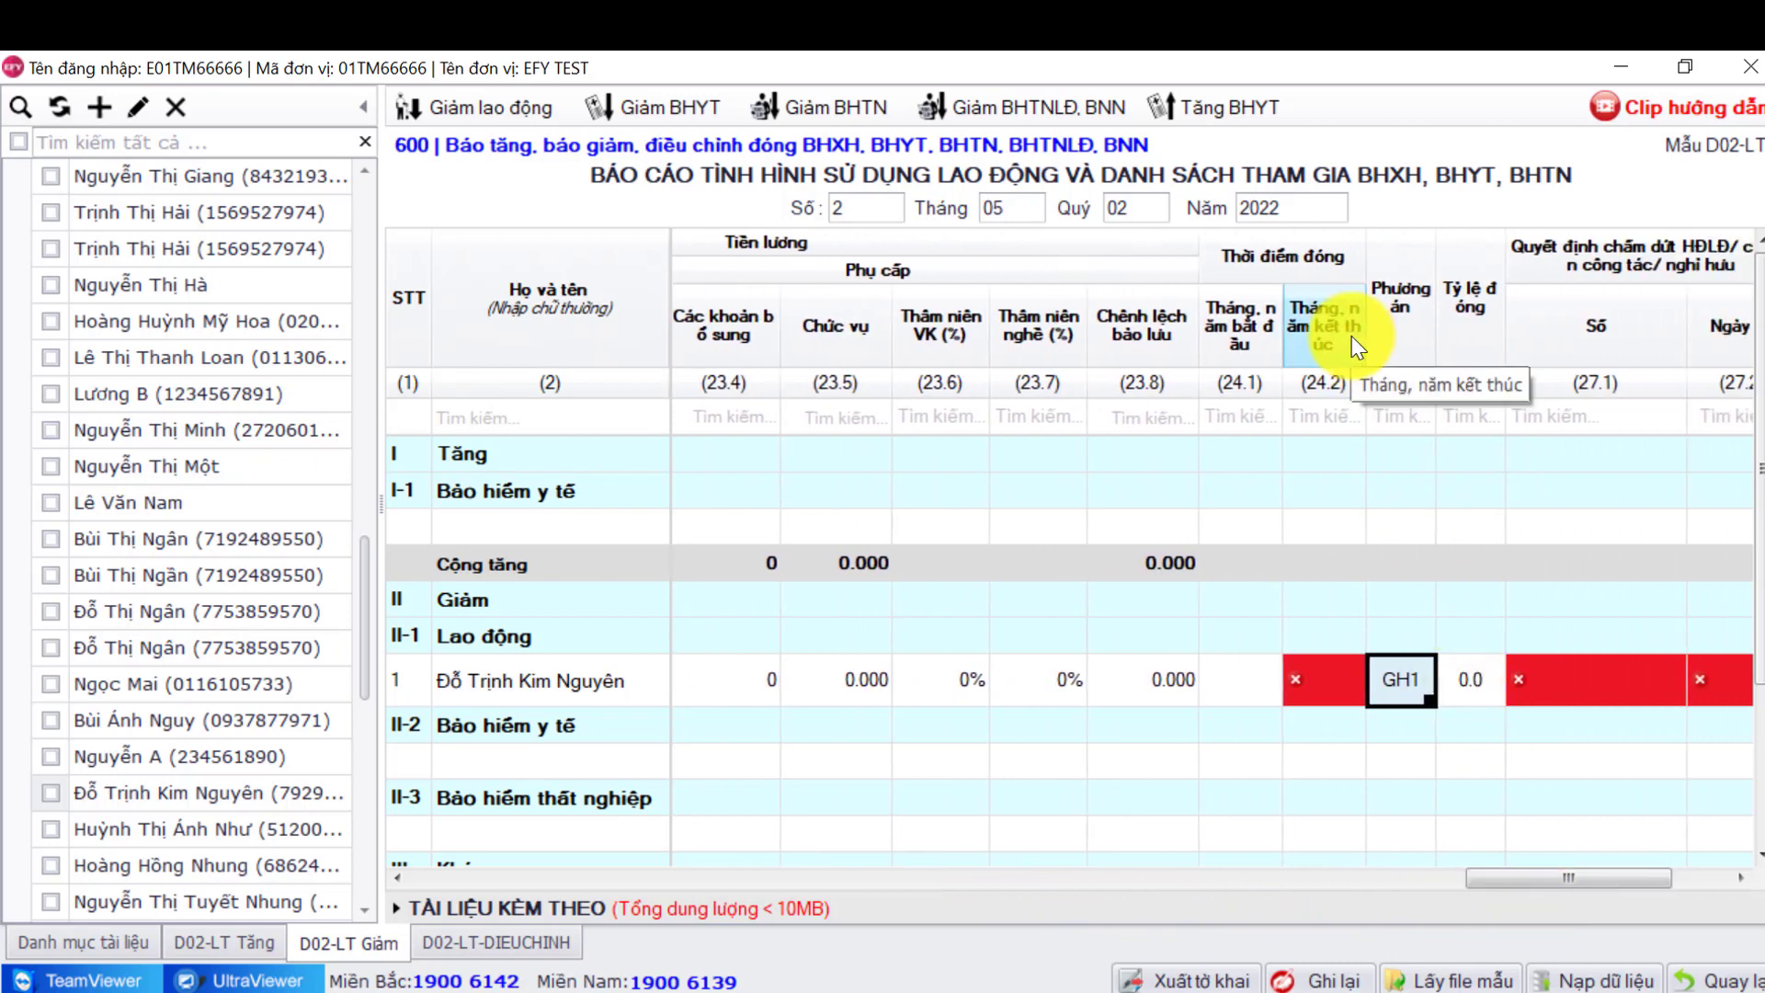
pyautogui.click(1329, 681)
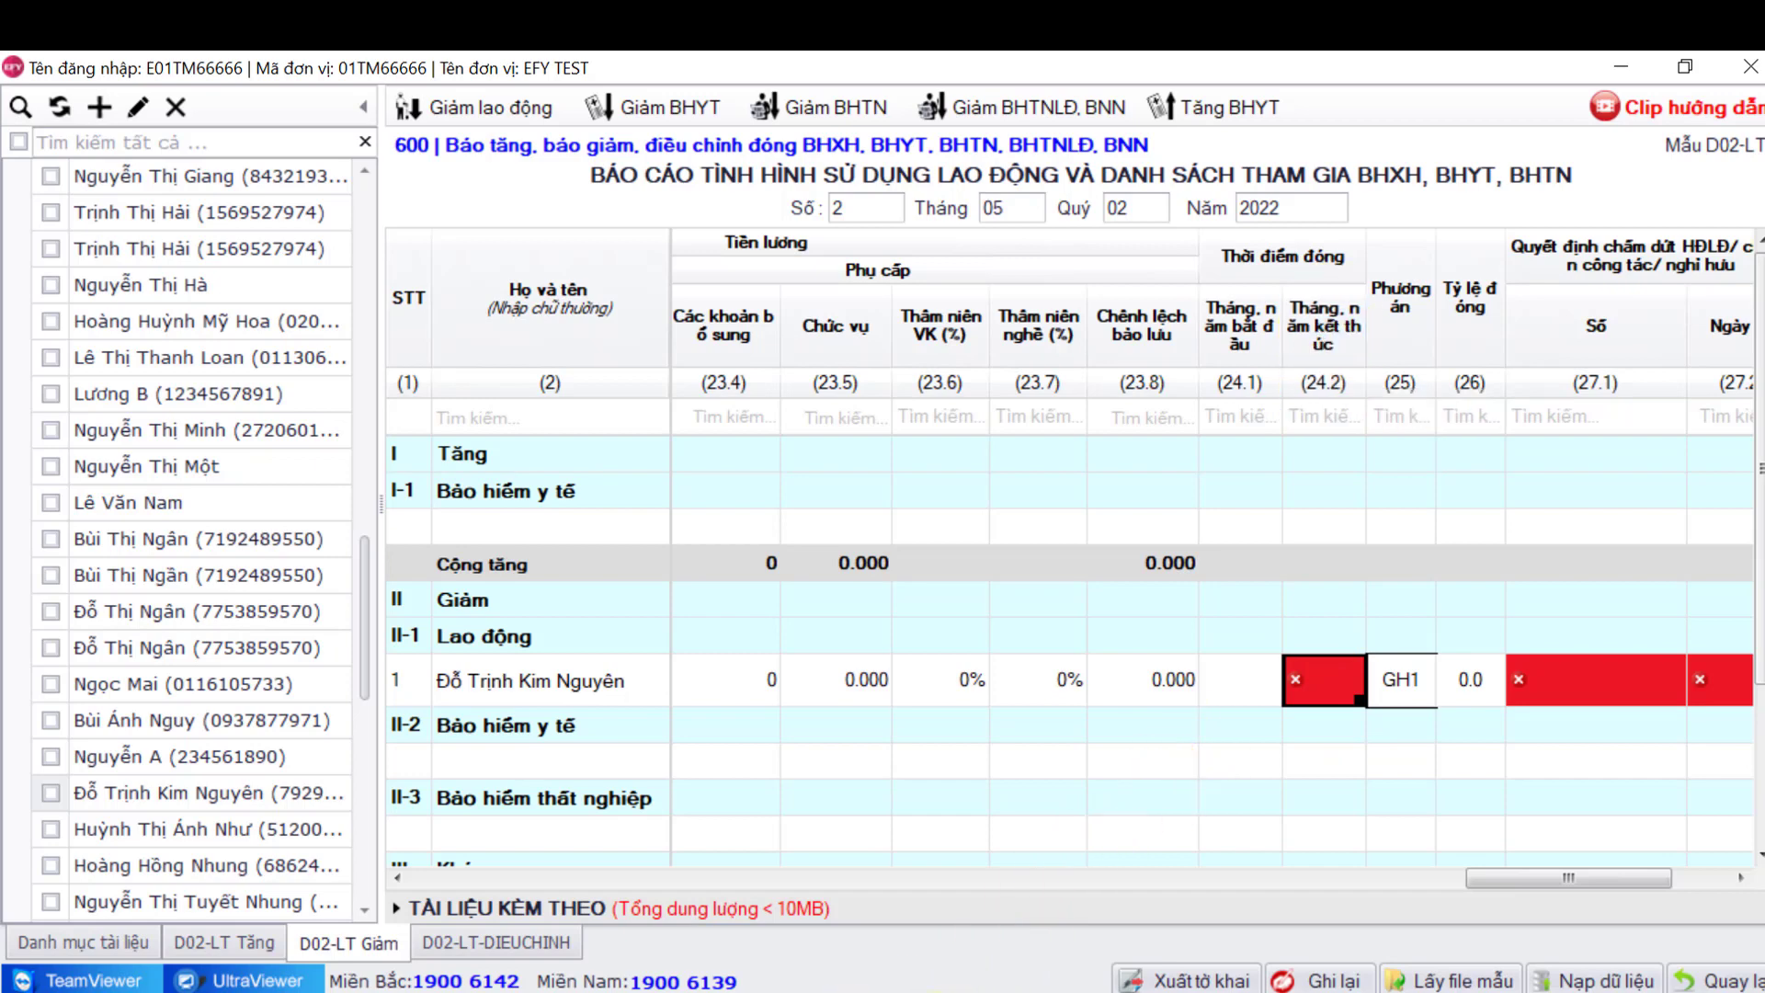
pyautogui.click(933, 992)
pyautogui.click(1052, 895)
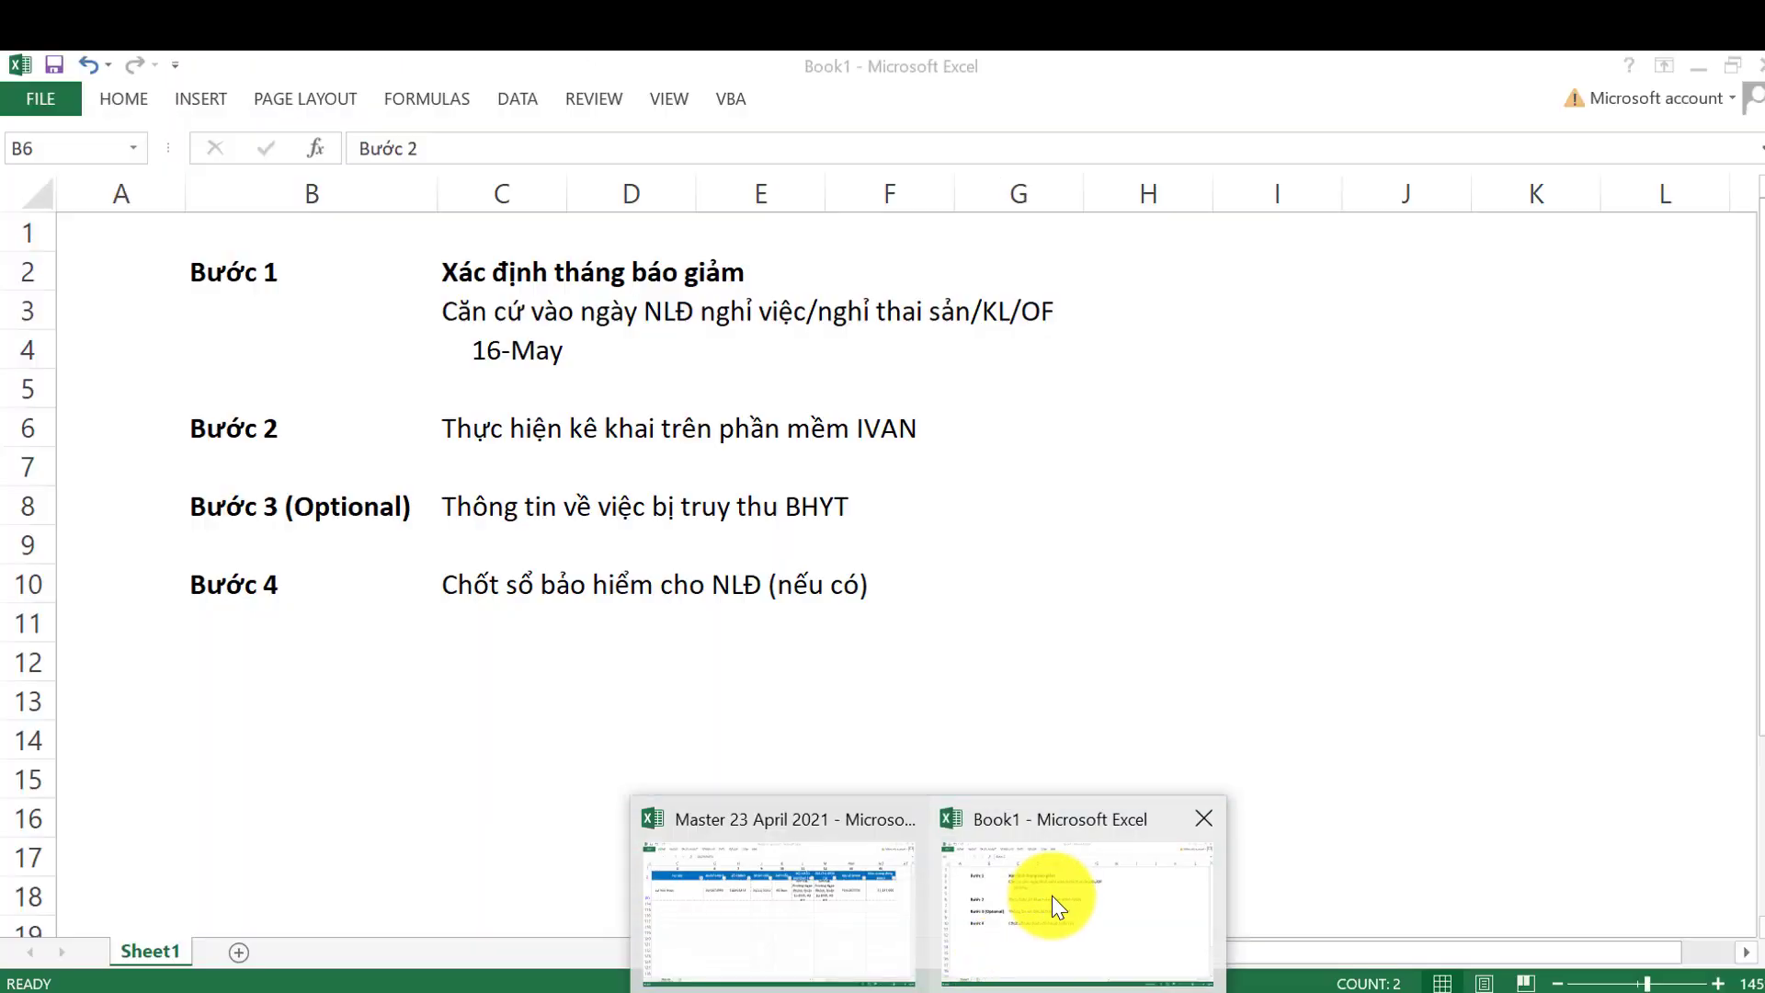
pyautogui.click(501, 742)
# Enter "Tháng kết thúc (24/1) là tháng NLĐ không còn đc tham gia bảo hiểm nữa" in cell B13
pyautogui.click(239, 702)
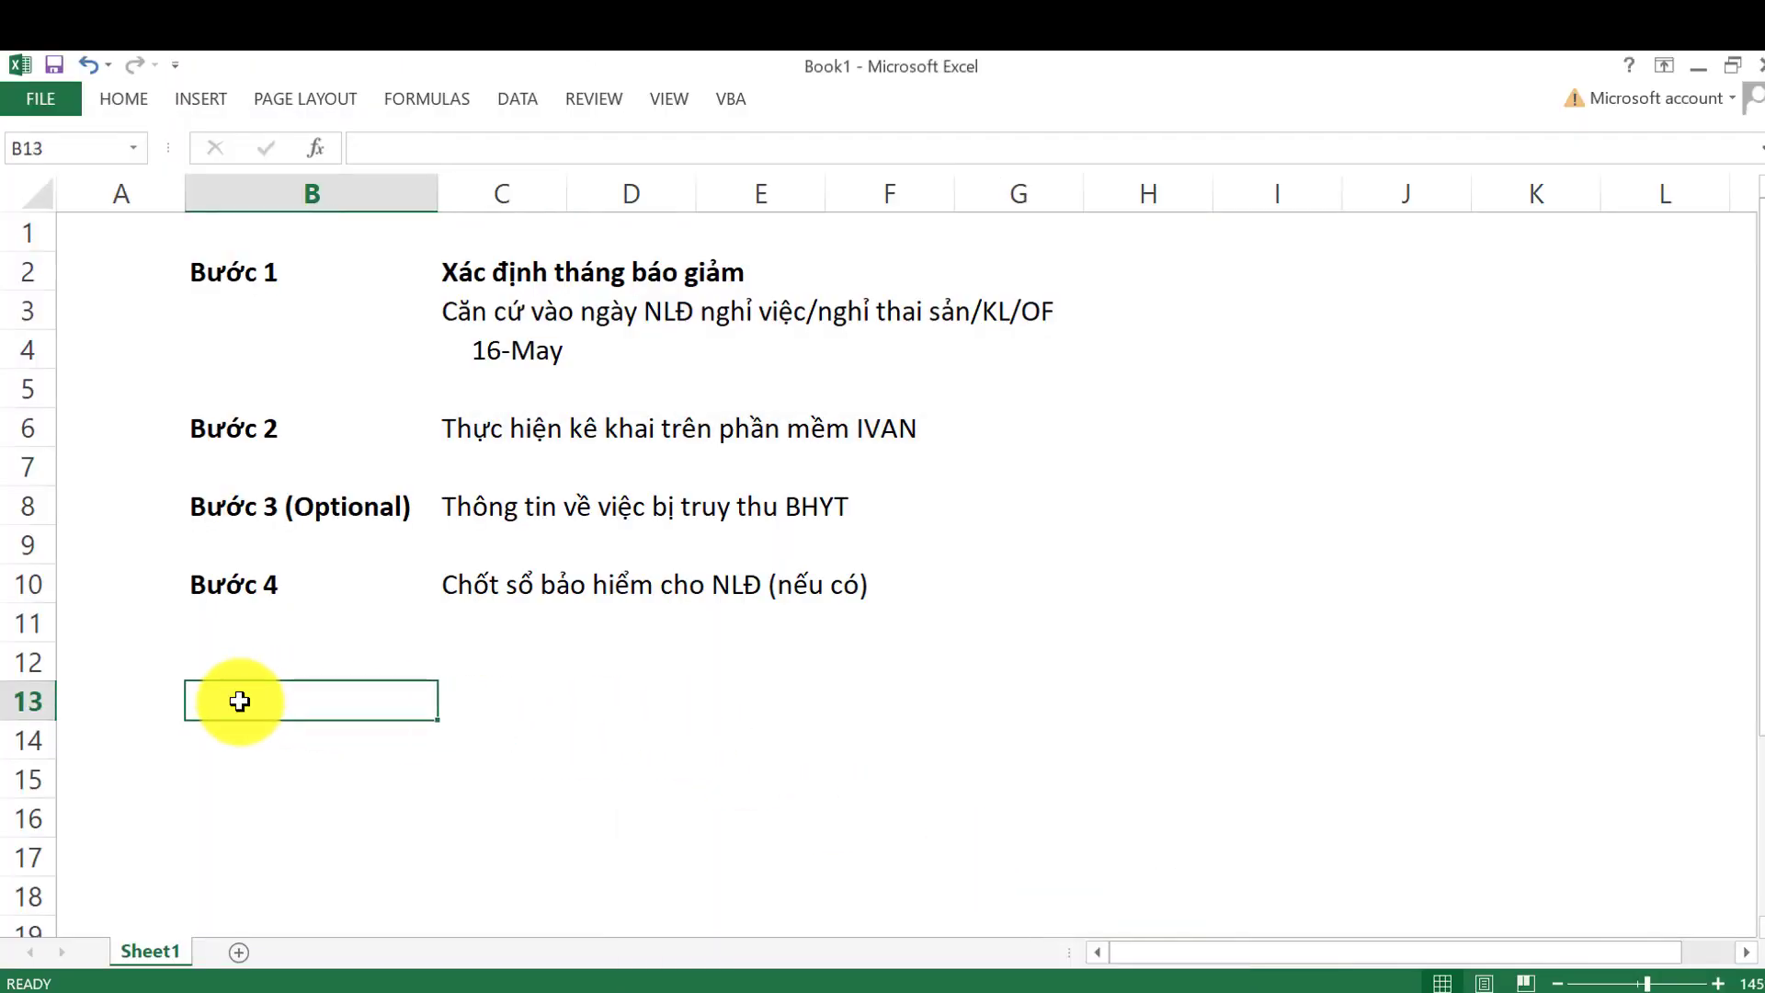
pyautogui.write('Tháng kết ')
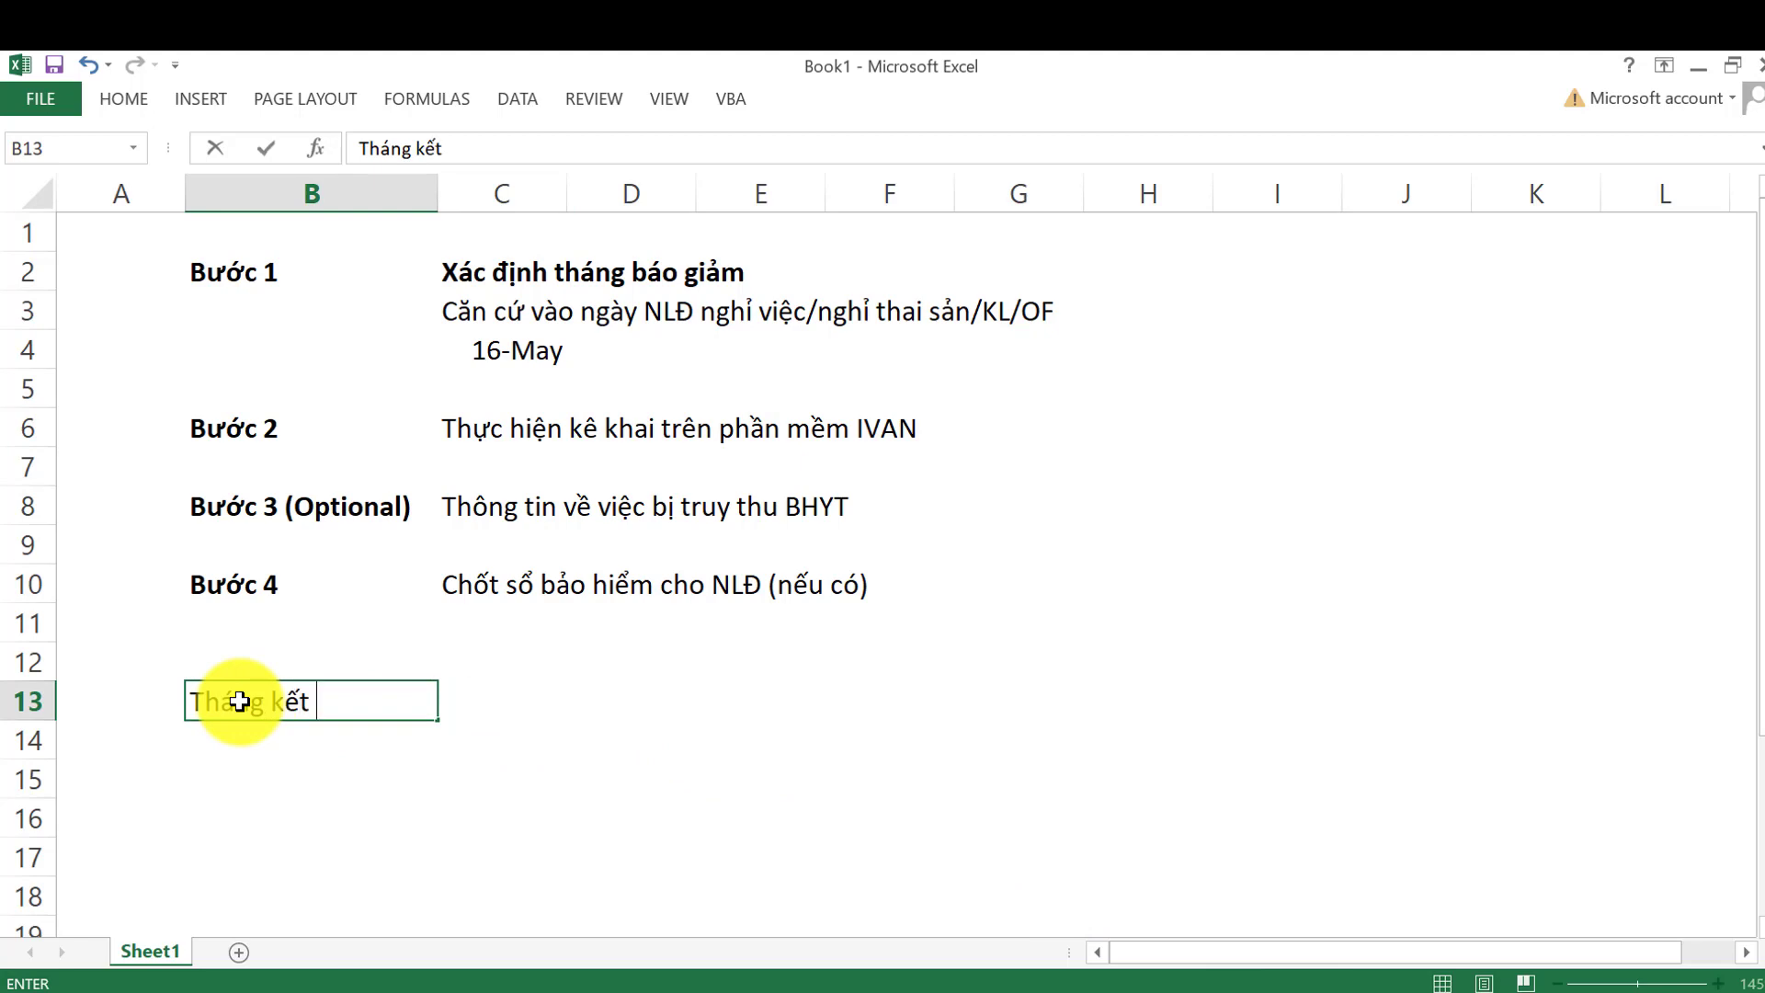
pyautogui.write('thuc (2')
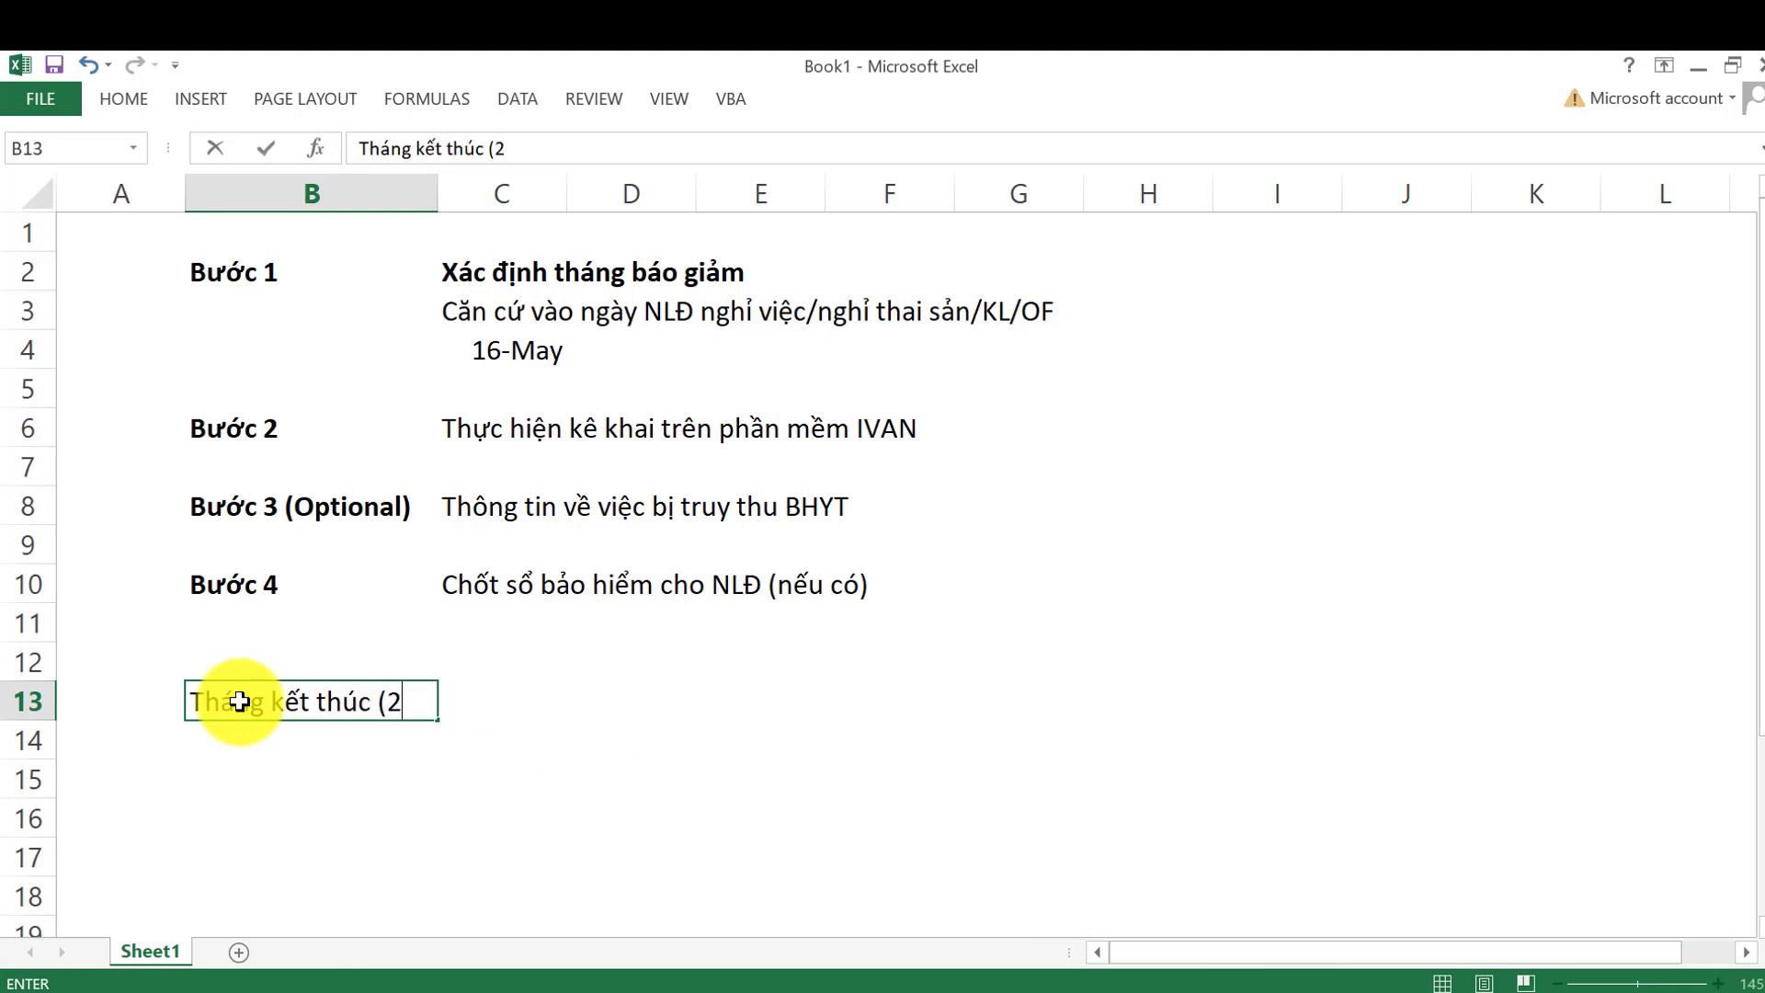
pyautogui.write('4/1) là ')
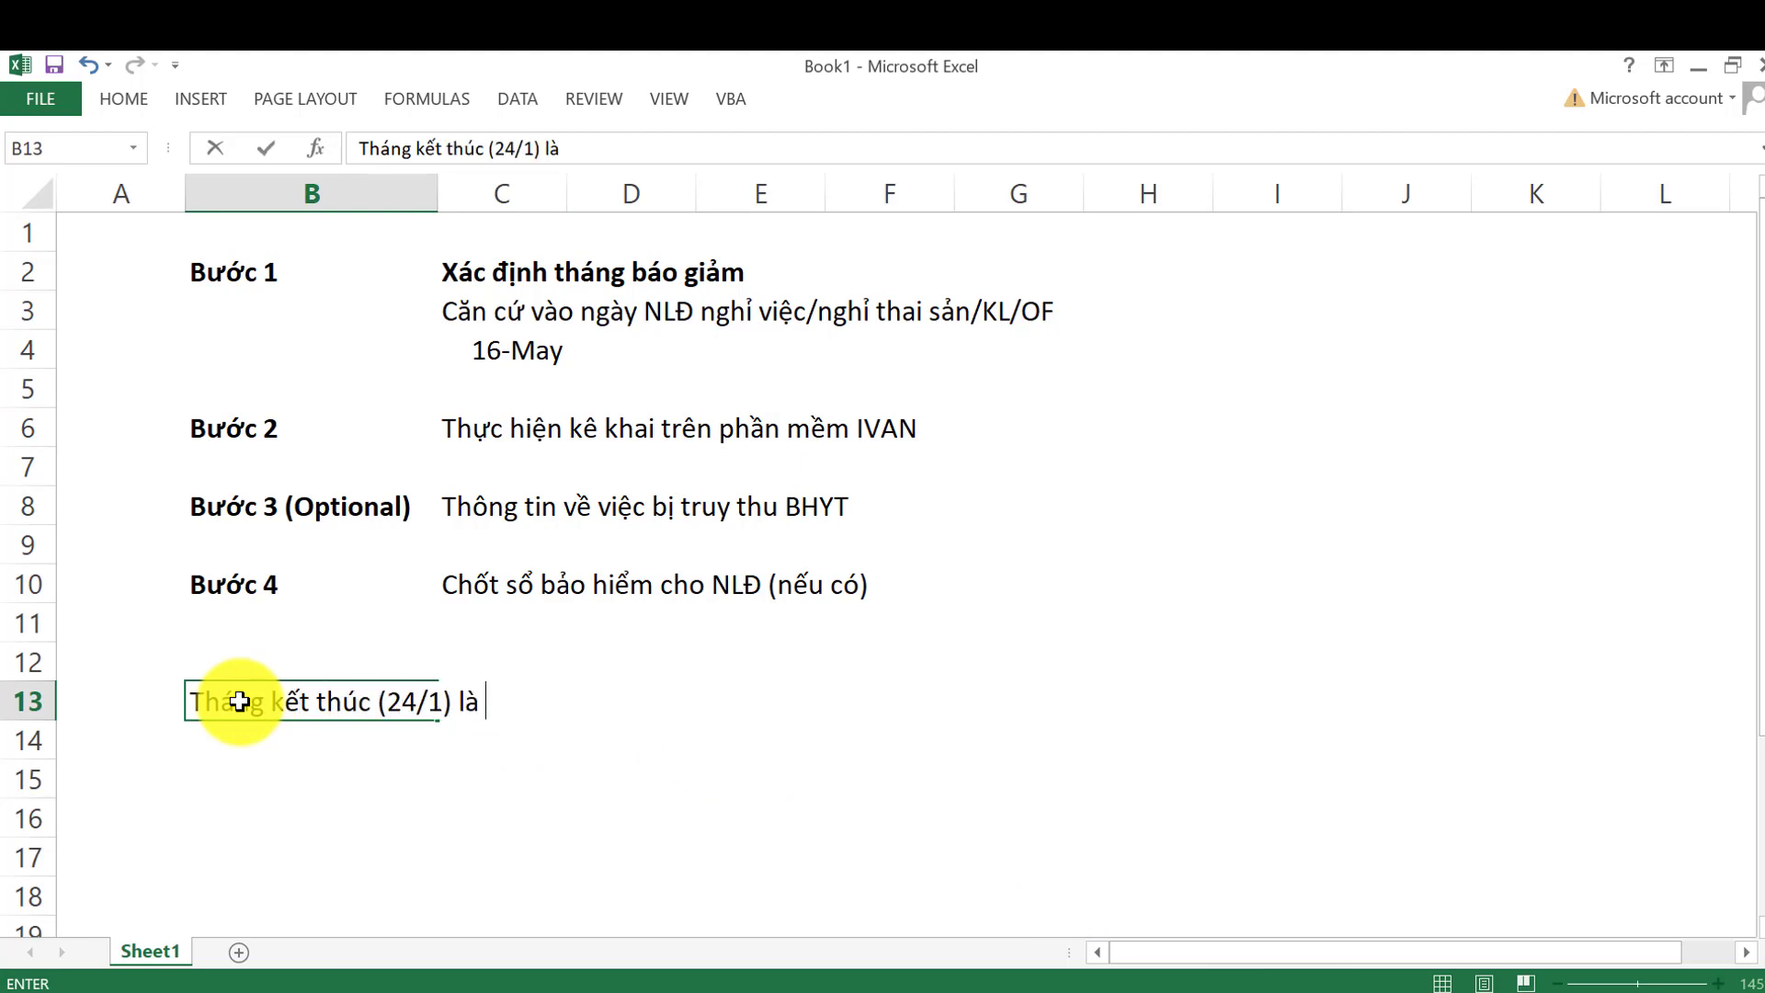
pyautogui.write('tháng NLĐ ')
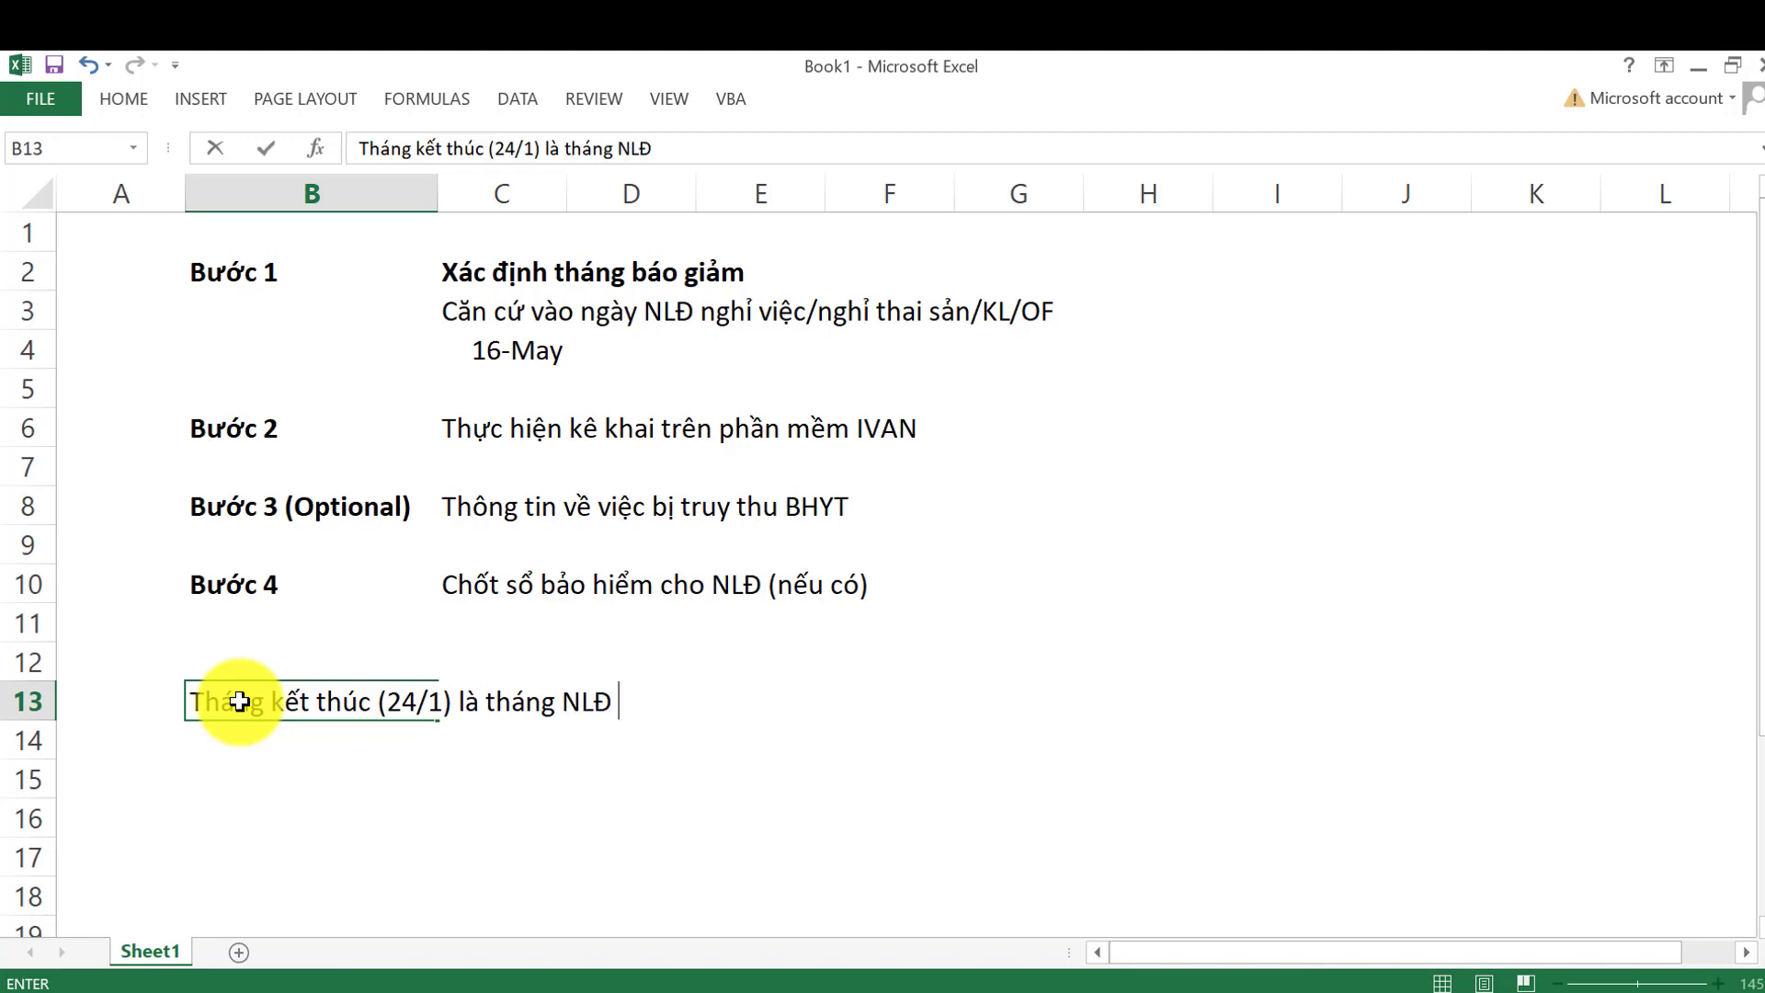
pyautogui.write('không con đc t')
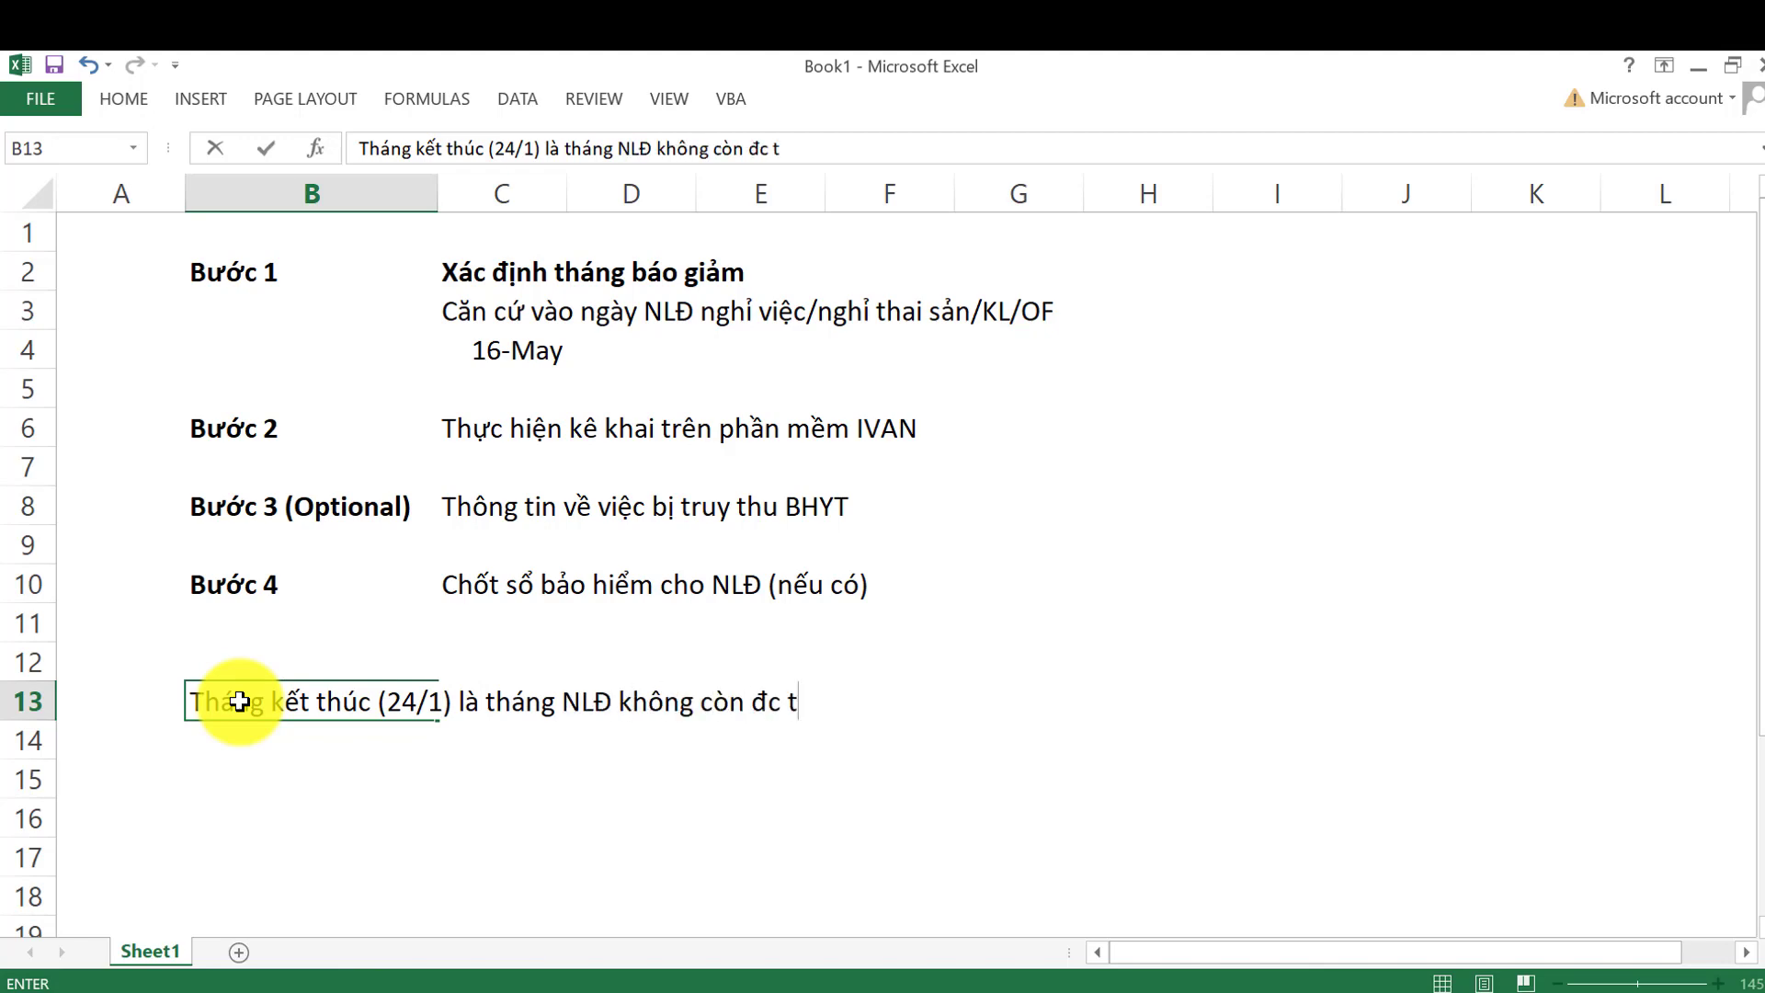
pyautogui.write('ham gia baảo hiểm nữa')
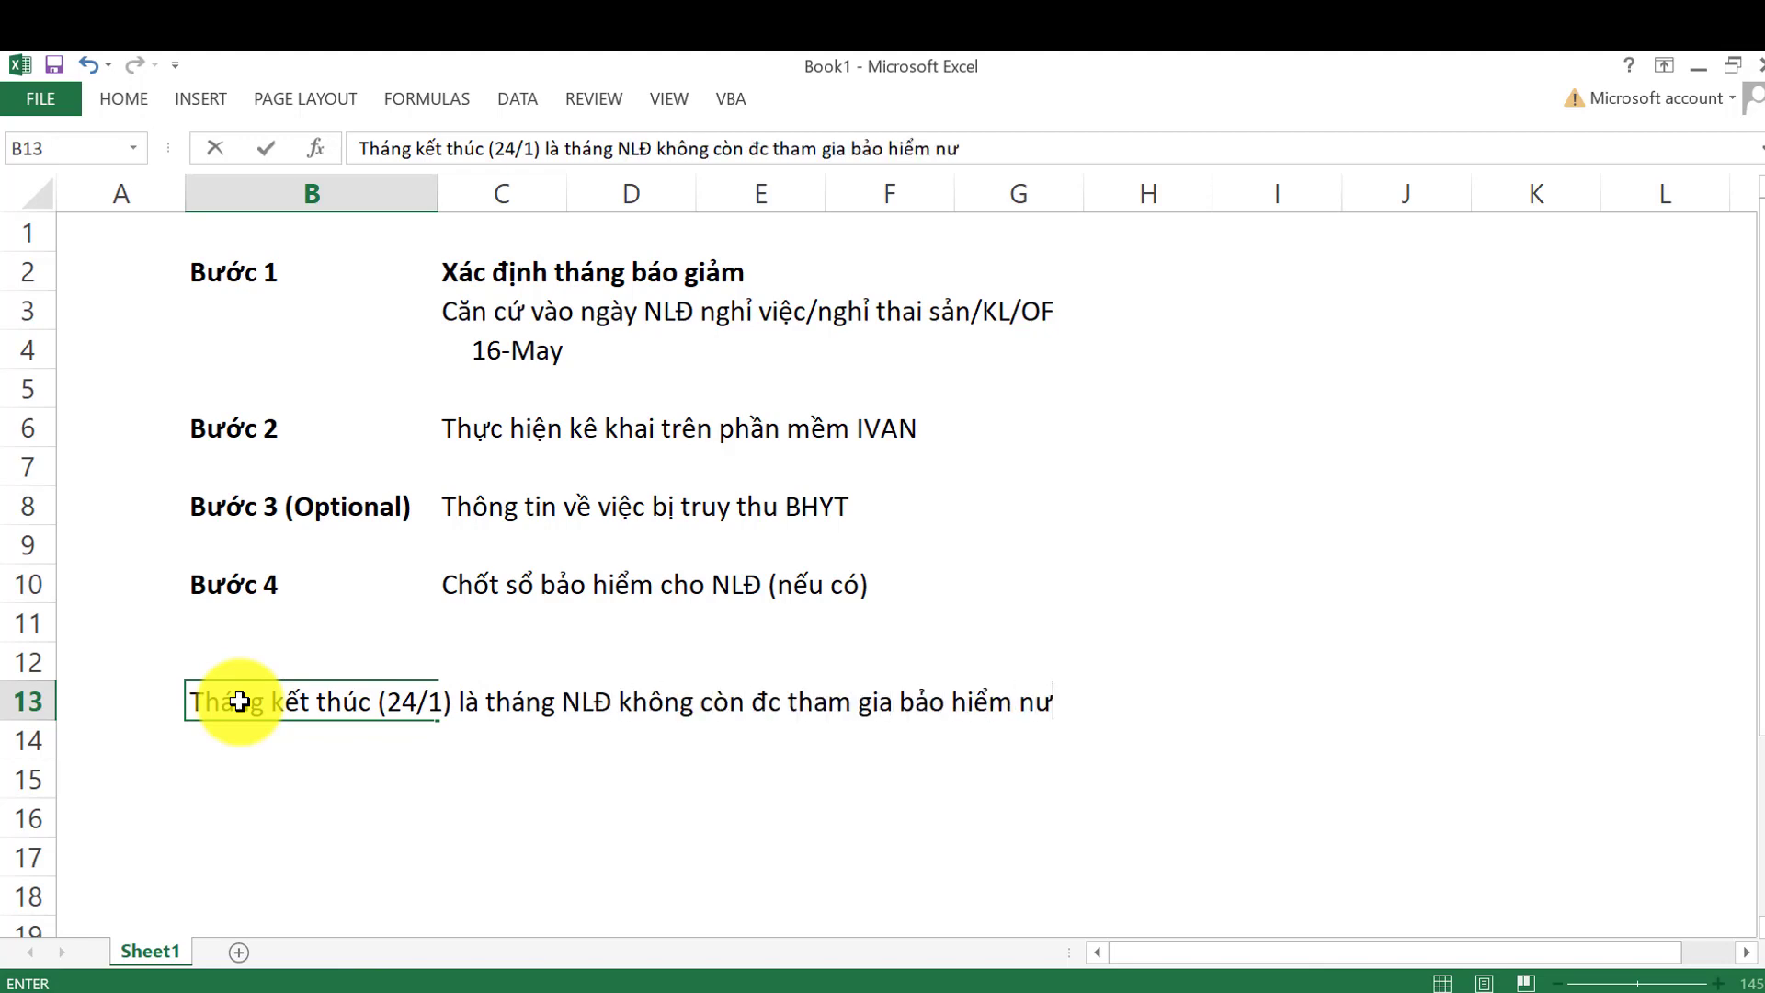
pyautogui.press('Return')
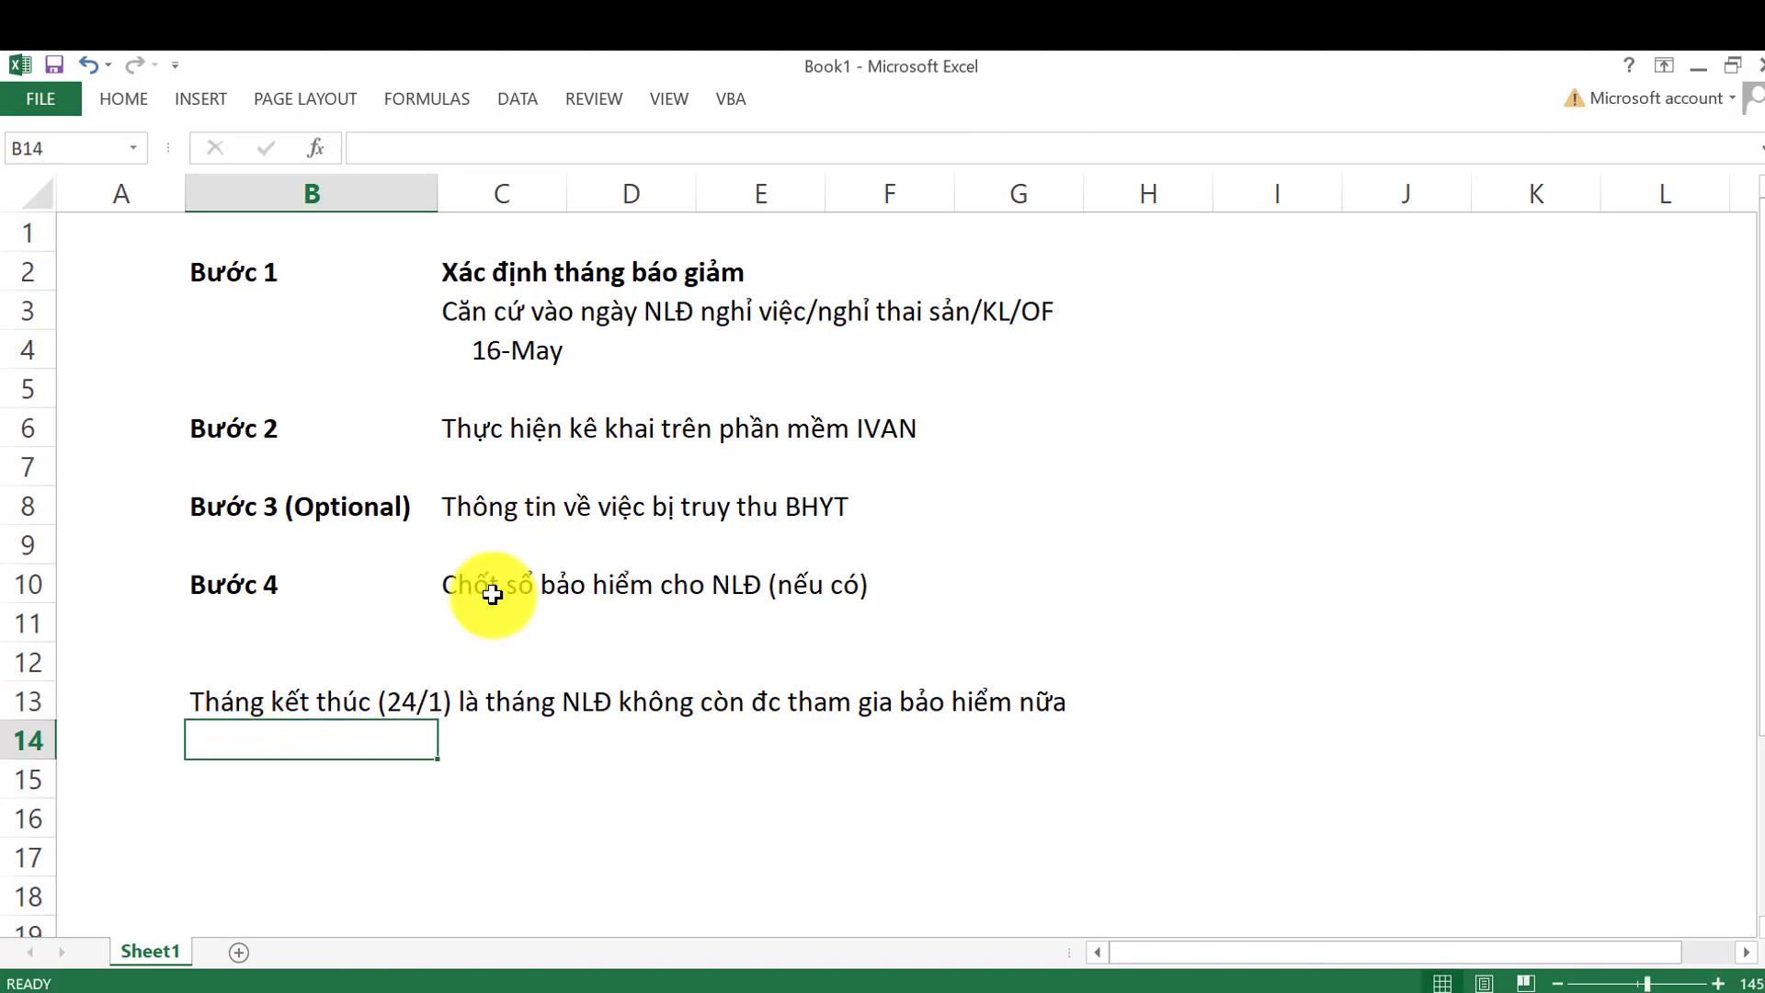
pyautogui.press('Up')
pyautogui.press('Up')
pyautogui.press('Up')
pyautogui.press('Up')
pyautogui.press('Up')
pyautogui.press('Up')
pyautogui.press('Up')
pyautogui.press('Up')
pyautogui.press('Up')
pyautogui.press('Up')
pyautogui.press('Right')
pyautogui.press('Right')
# Enter "NLĐ nghỉ việc vào ngày 16/05/2022" in cell B14
pyautogui.click(345, 738)
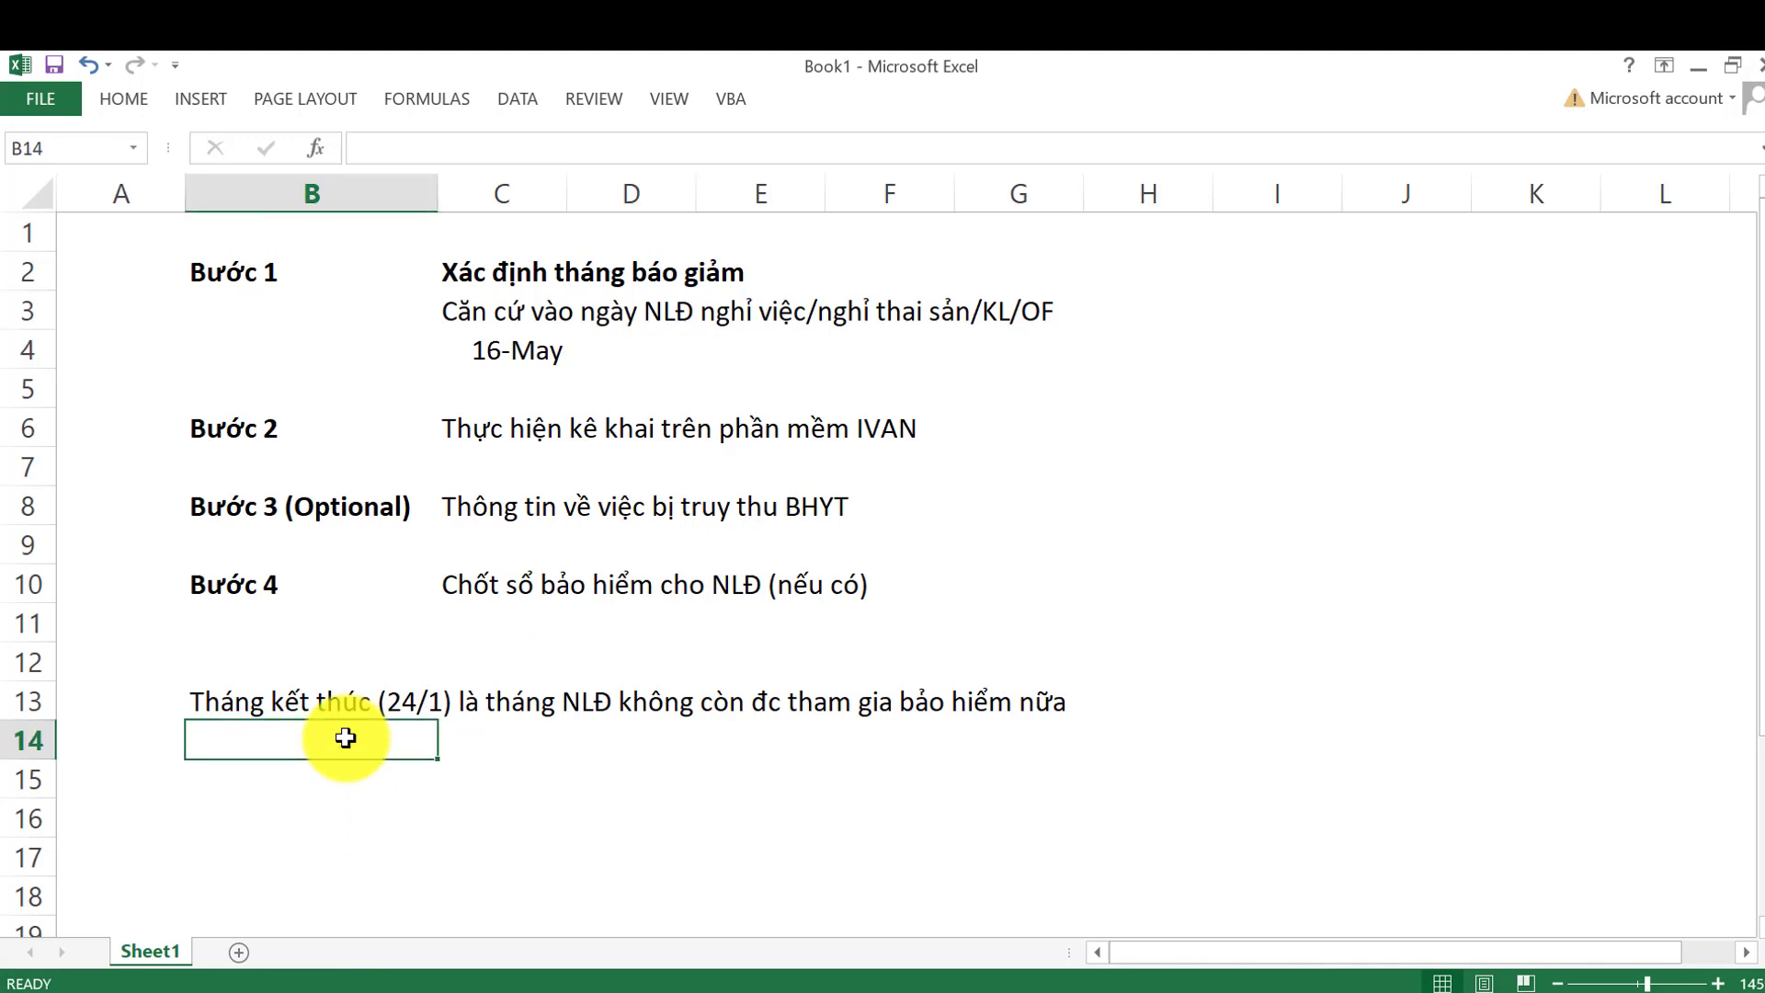
pyautogui.write('ML')
pyautogui.press('BackSpace')
pyautogui.press('BackSpace')
pyautogui.write('NLĐ nghỉ việc')
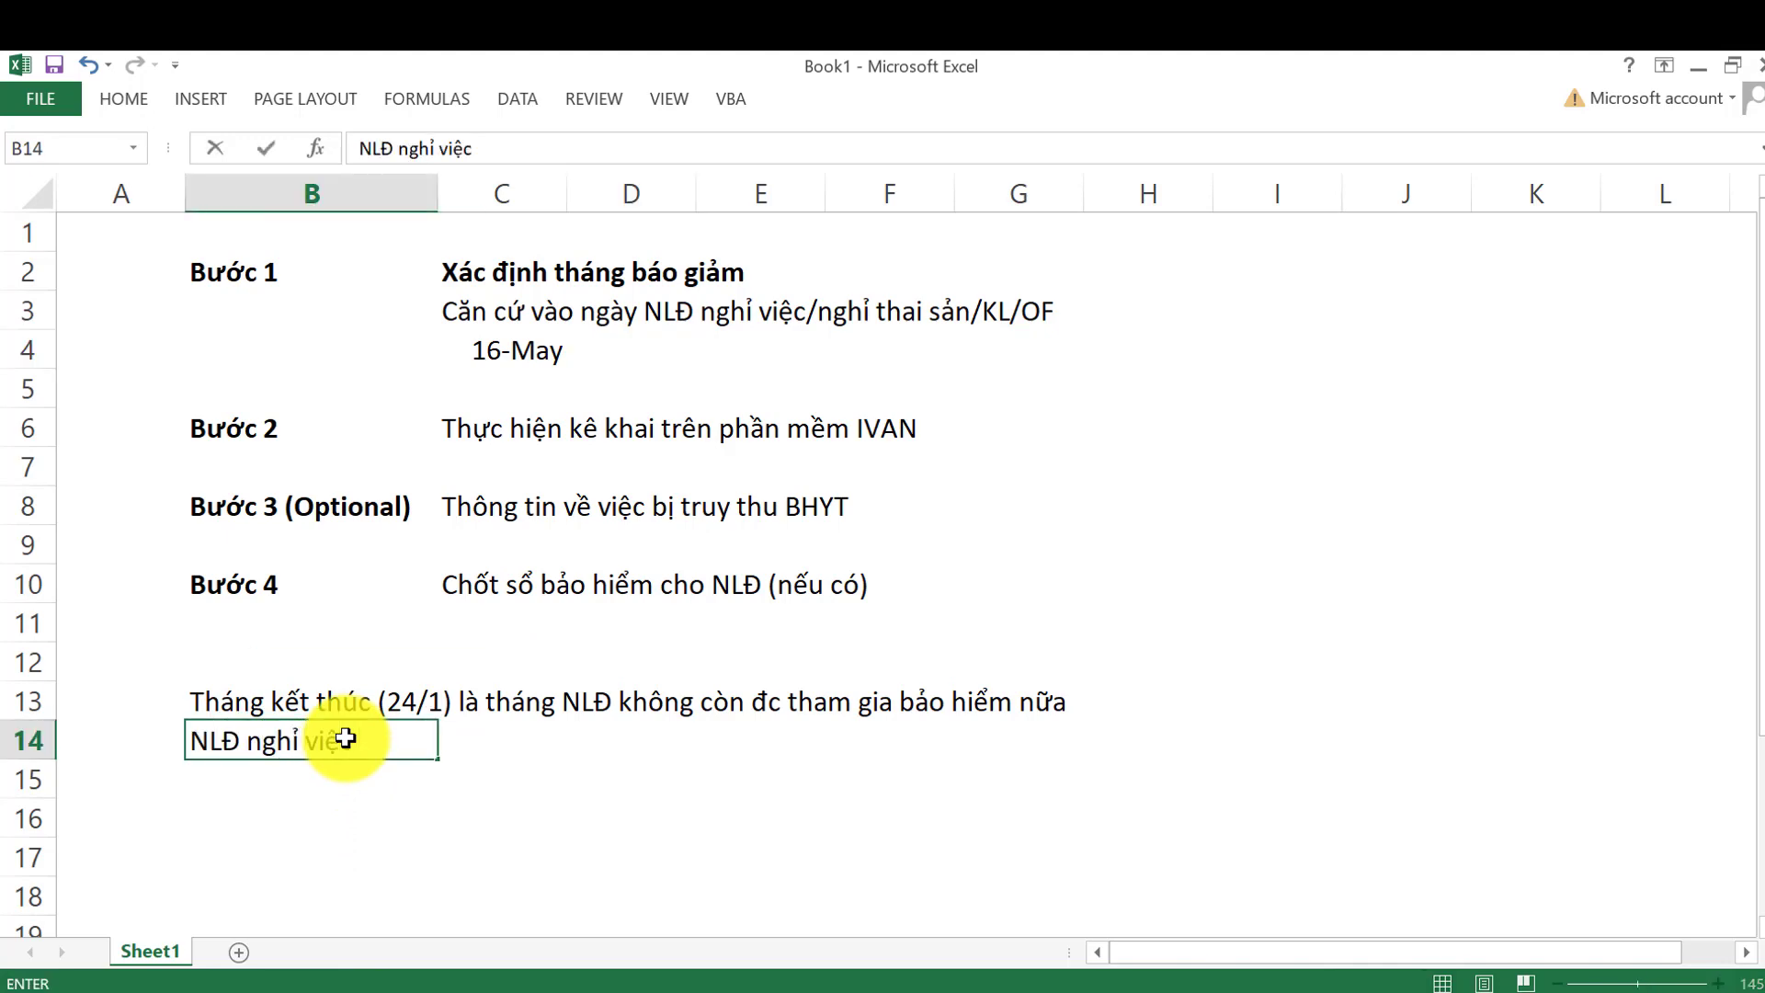
pyautogui.write(' vào ngày 16/05/2022')
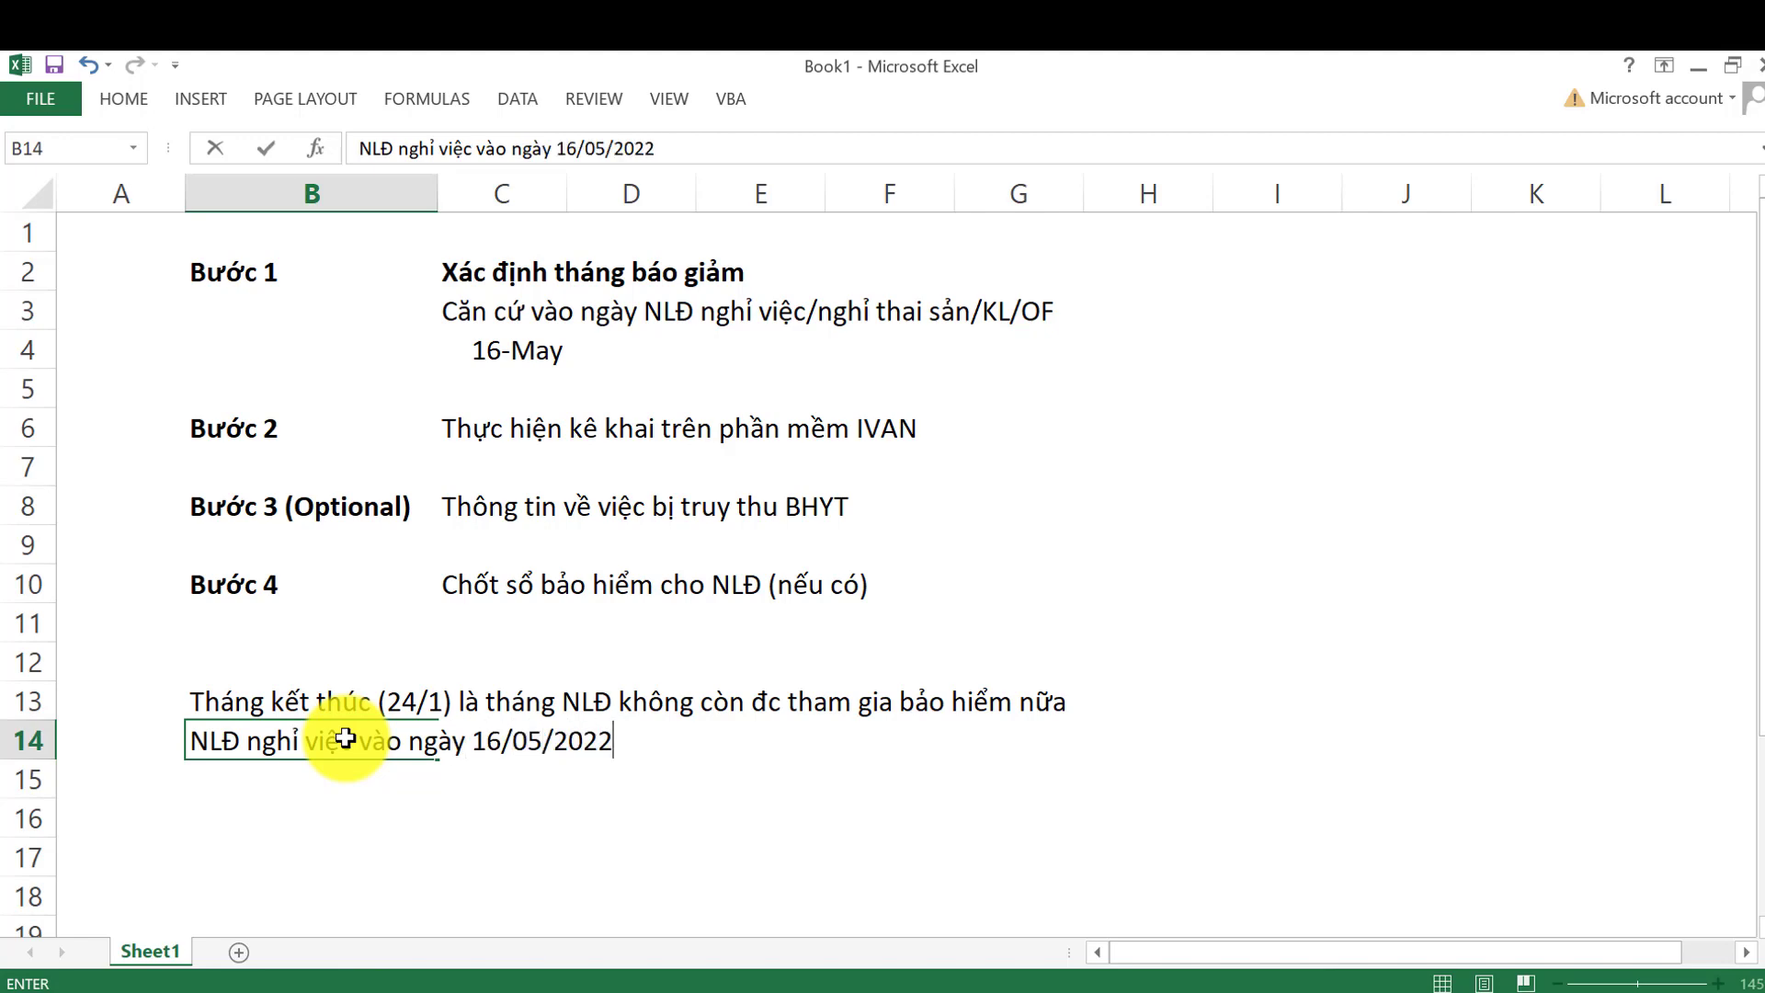
pyautogui.press('Return')
# Enter "Tháng cuối cùng đc đóng bảo hiểm tại cty chúng ta 05/2022" in cell B15
pyautogui.write('Th')
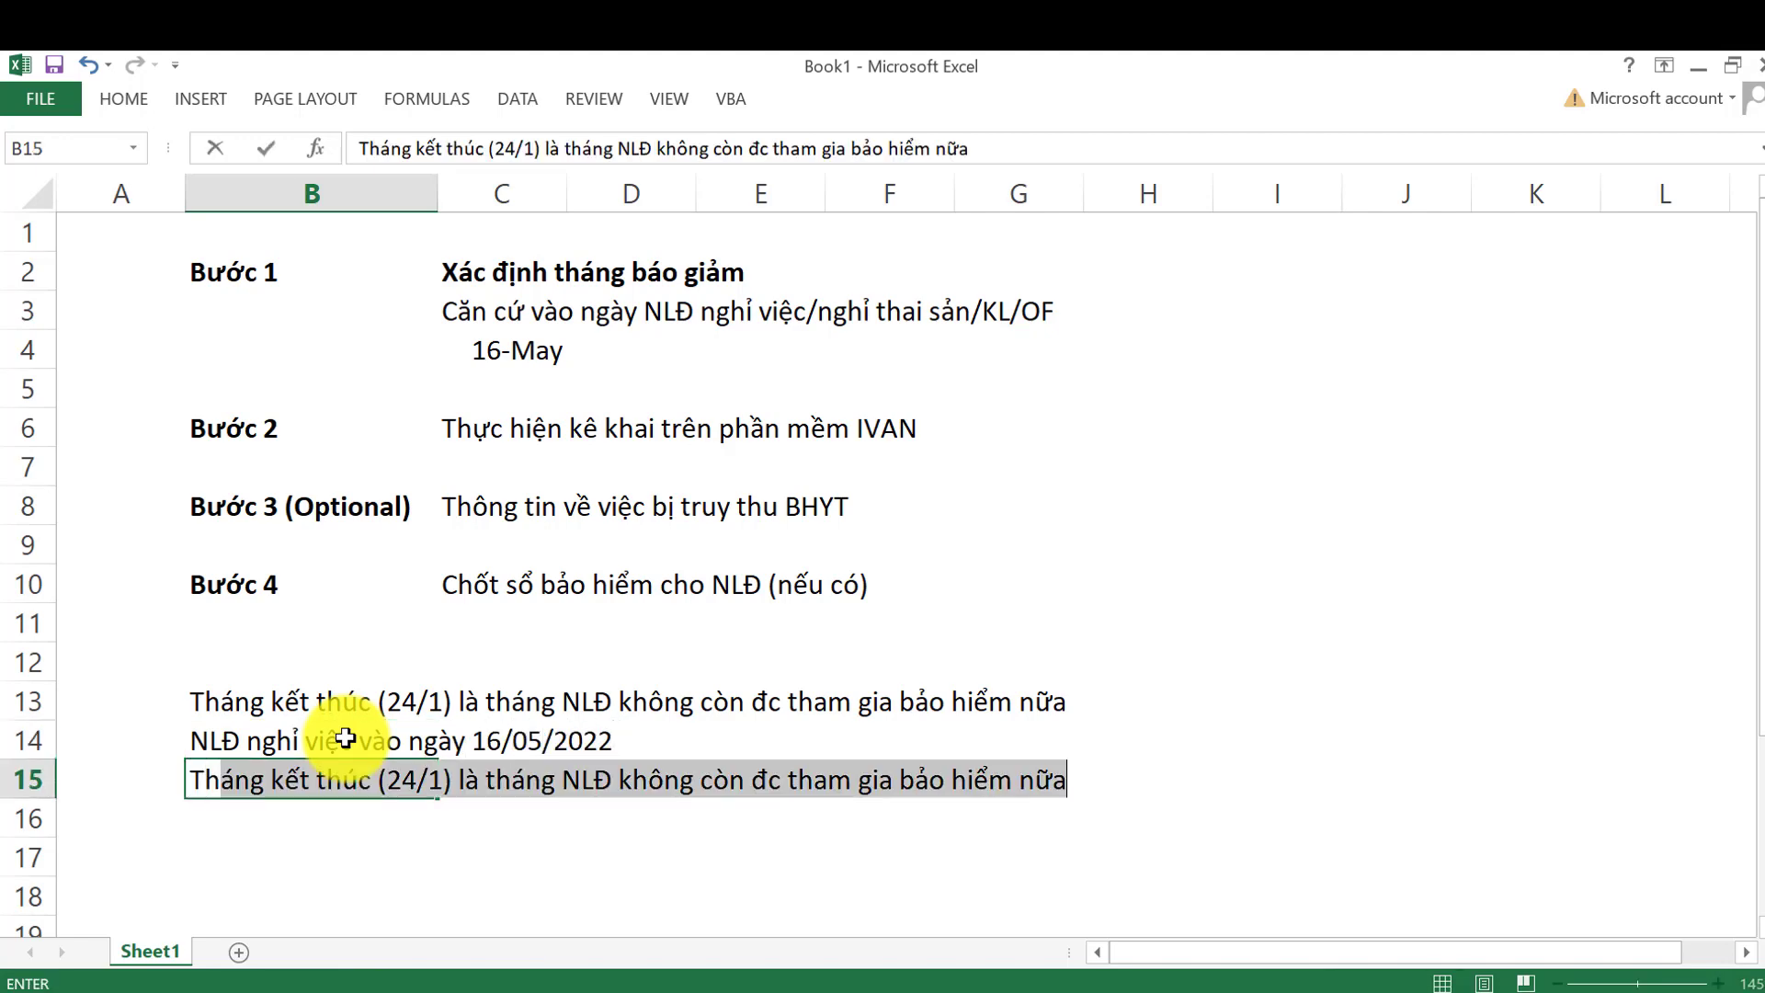
pyautogui.write('áng cuối cùng đc đ')
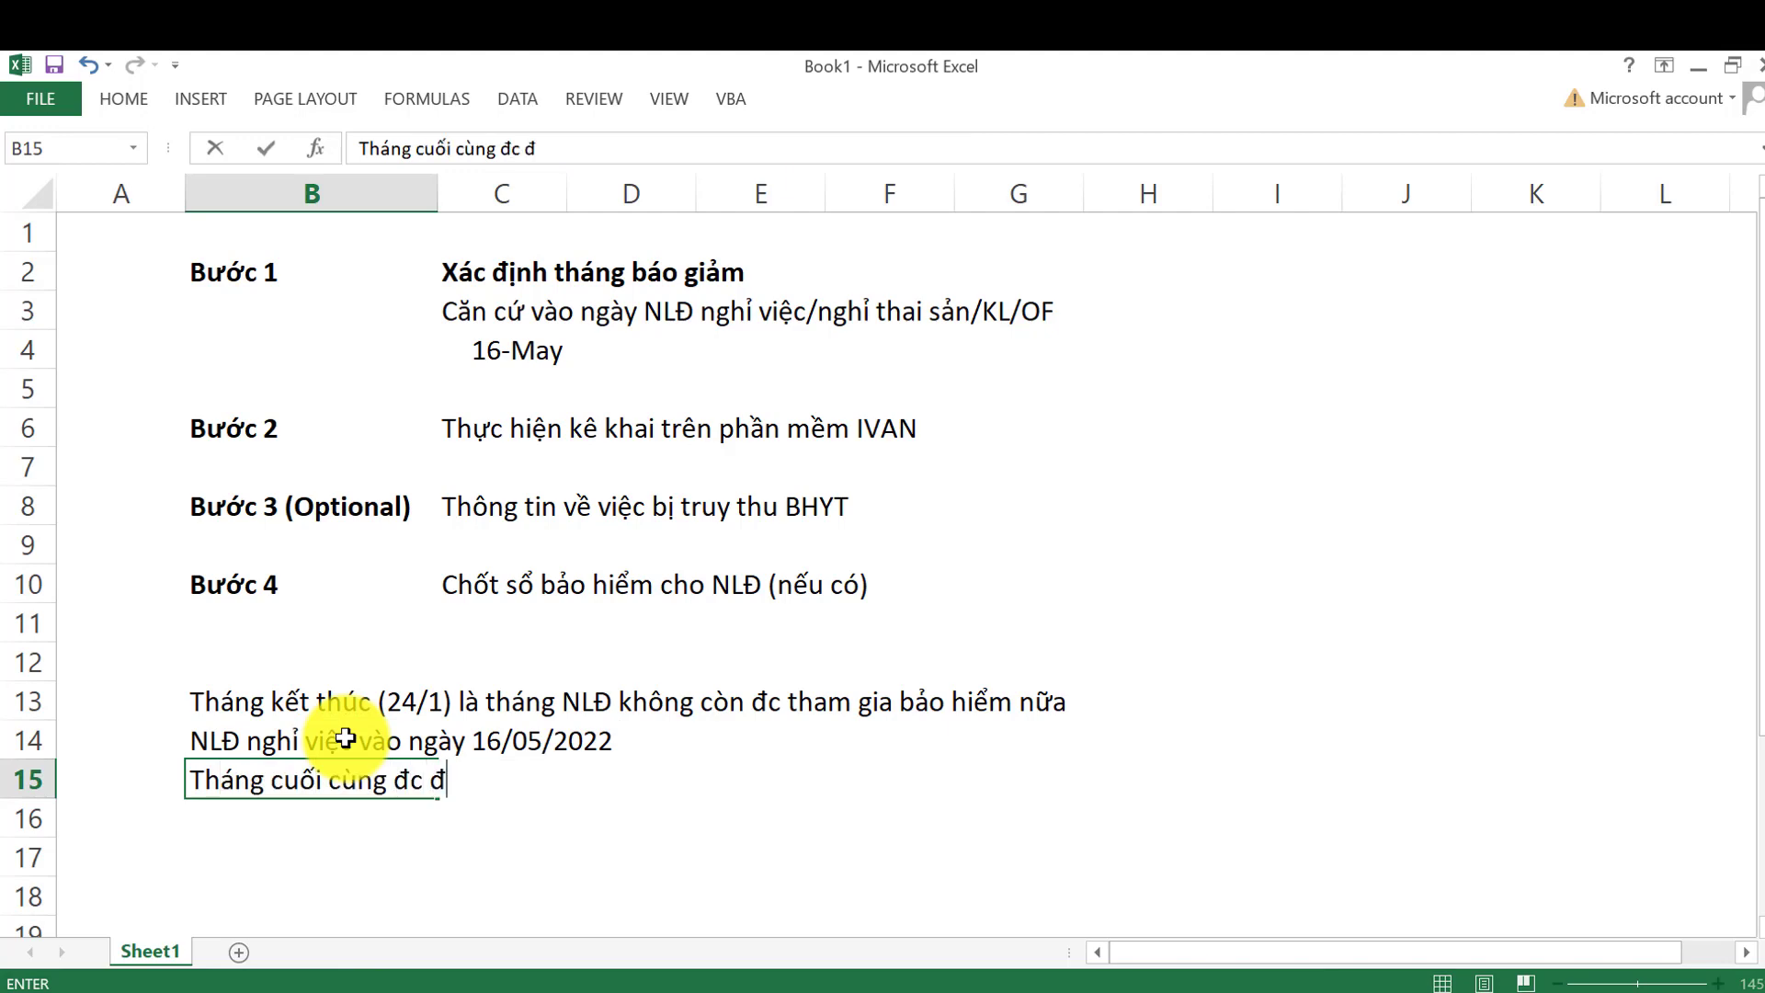
pyautogui.write('óng bảo hiểm tau co')
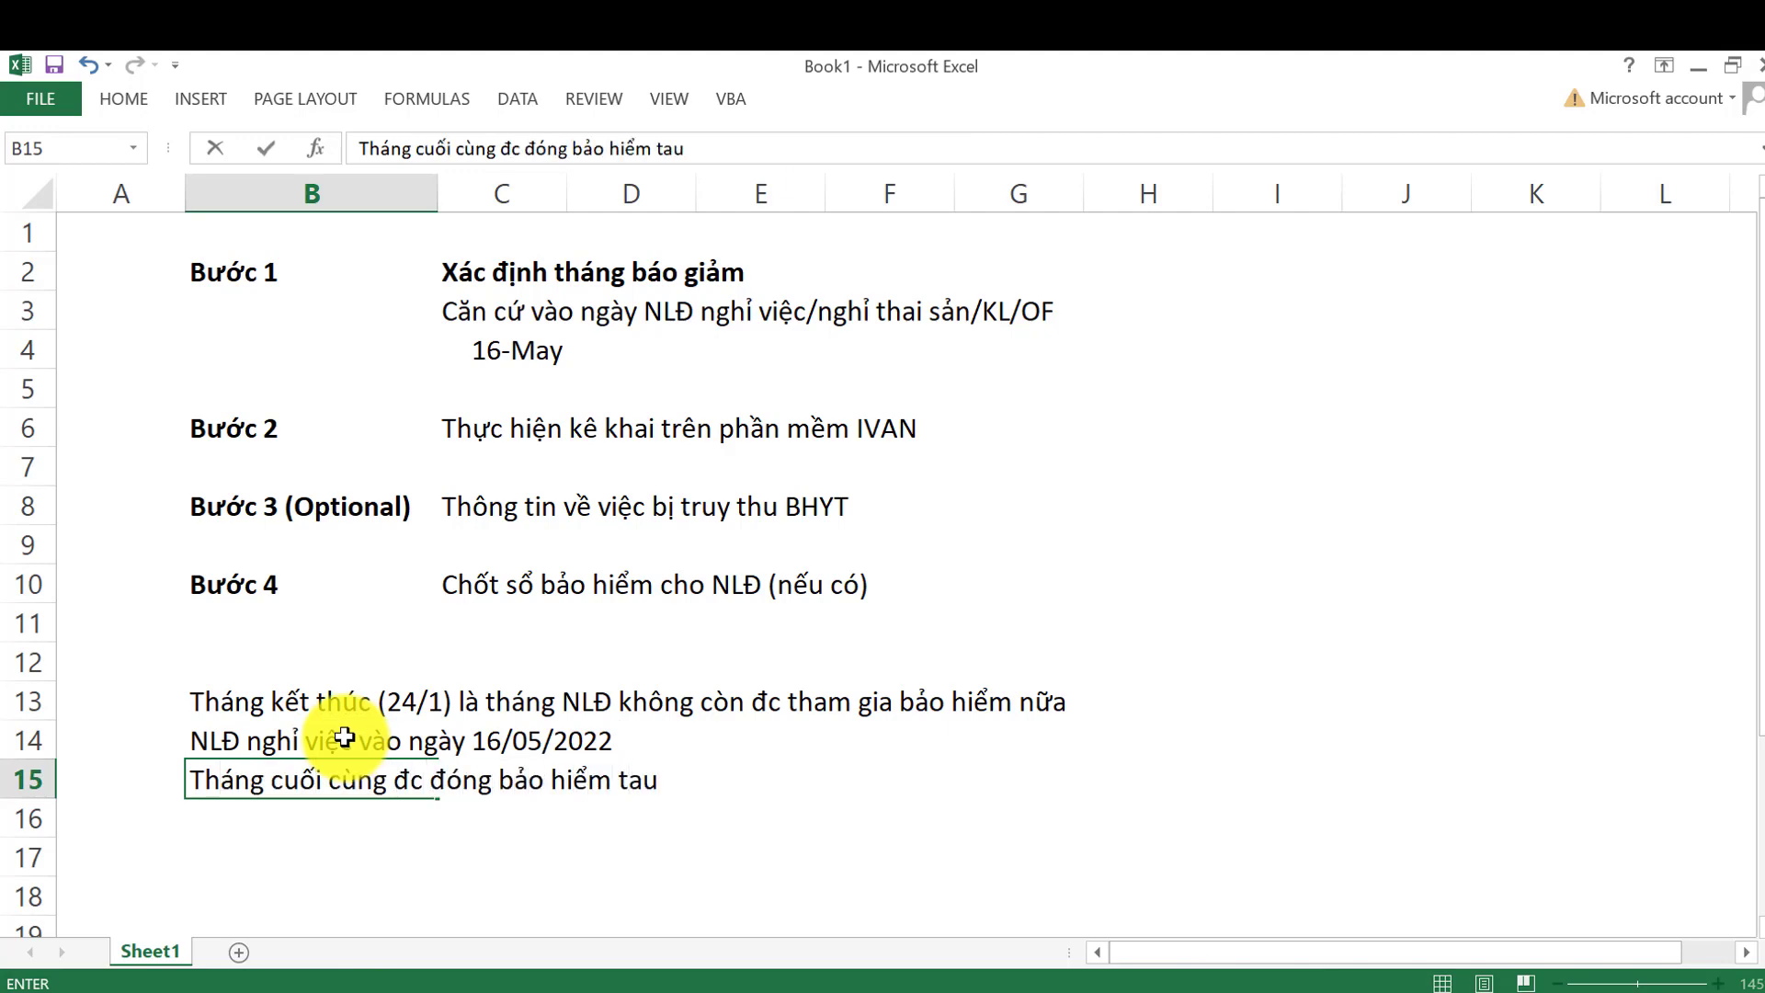
pyautogui.press('BackSpace')
pyautogui.press('BackSpace')
pyautogui.press('BackSpace')
pyautogui.press('BackSpace')
pyautogui.press('BackSpace')
pyautogui.write('ại cty chúng ta ')
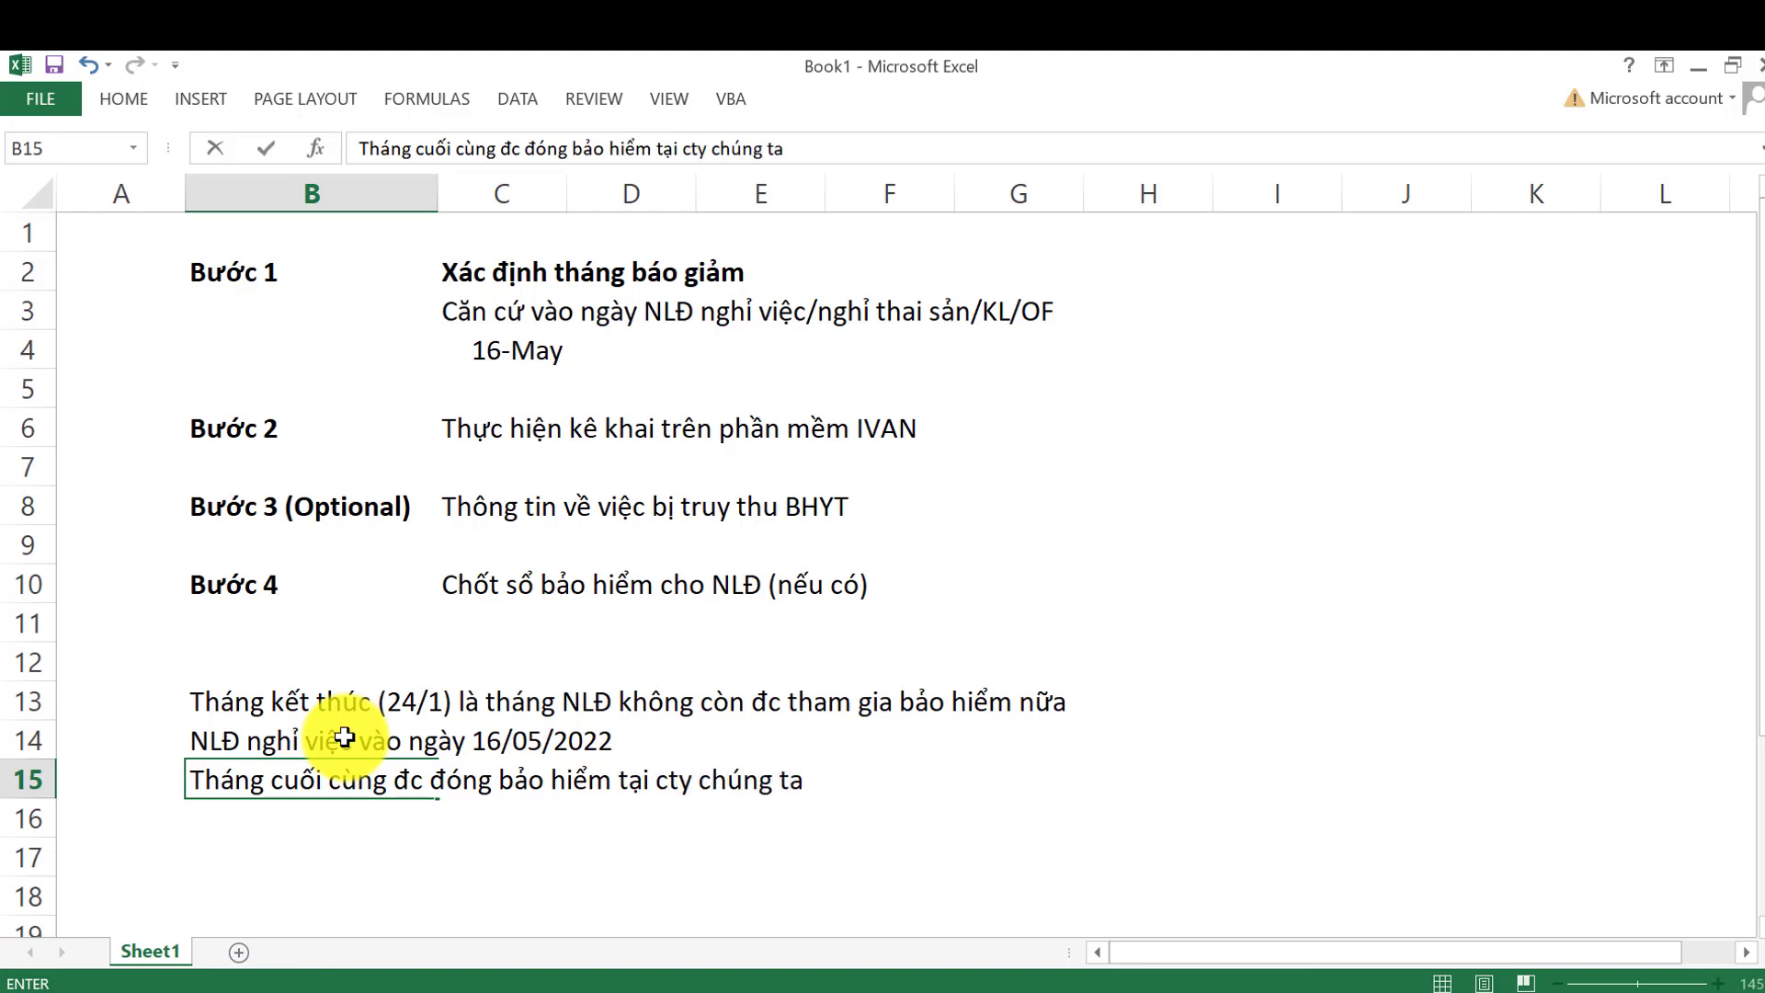
pyautogui.write('05/2022')
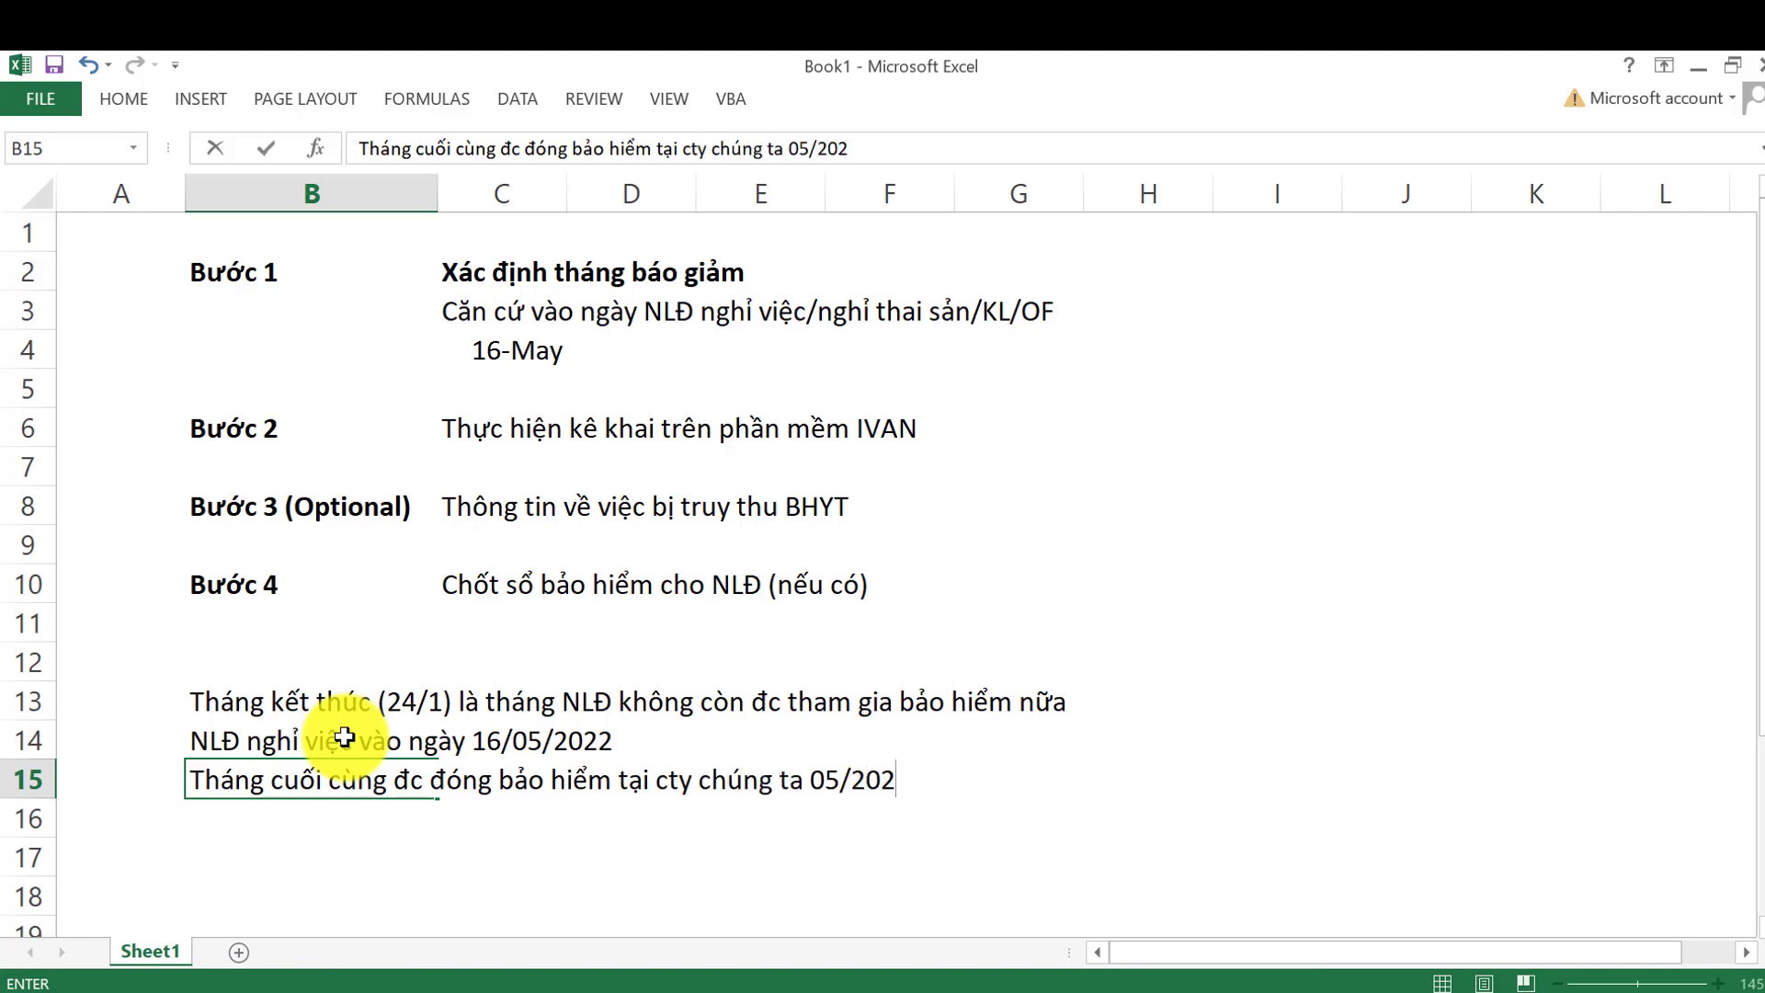
pyautogui.hotkey('ctrl', 'Return')
pyautogui.press('Down')
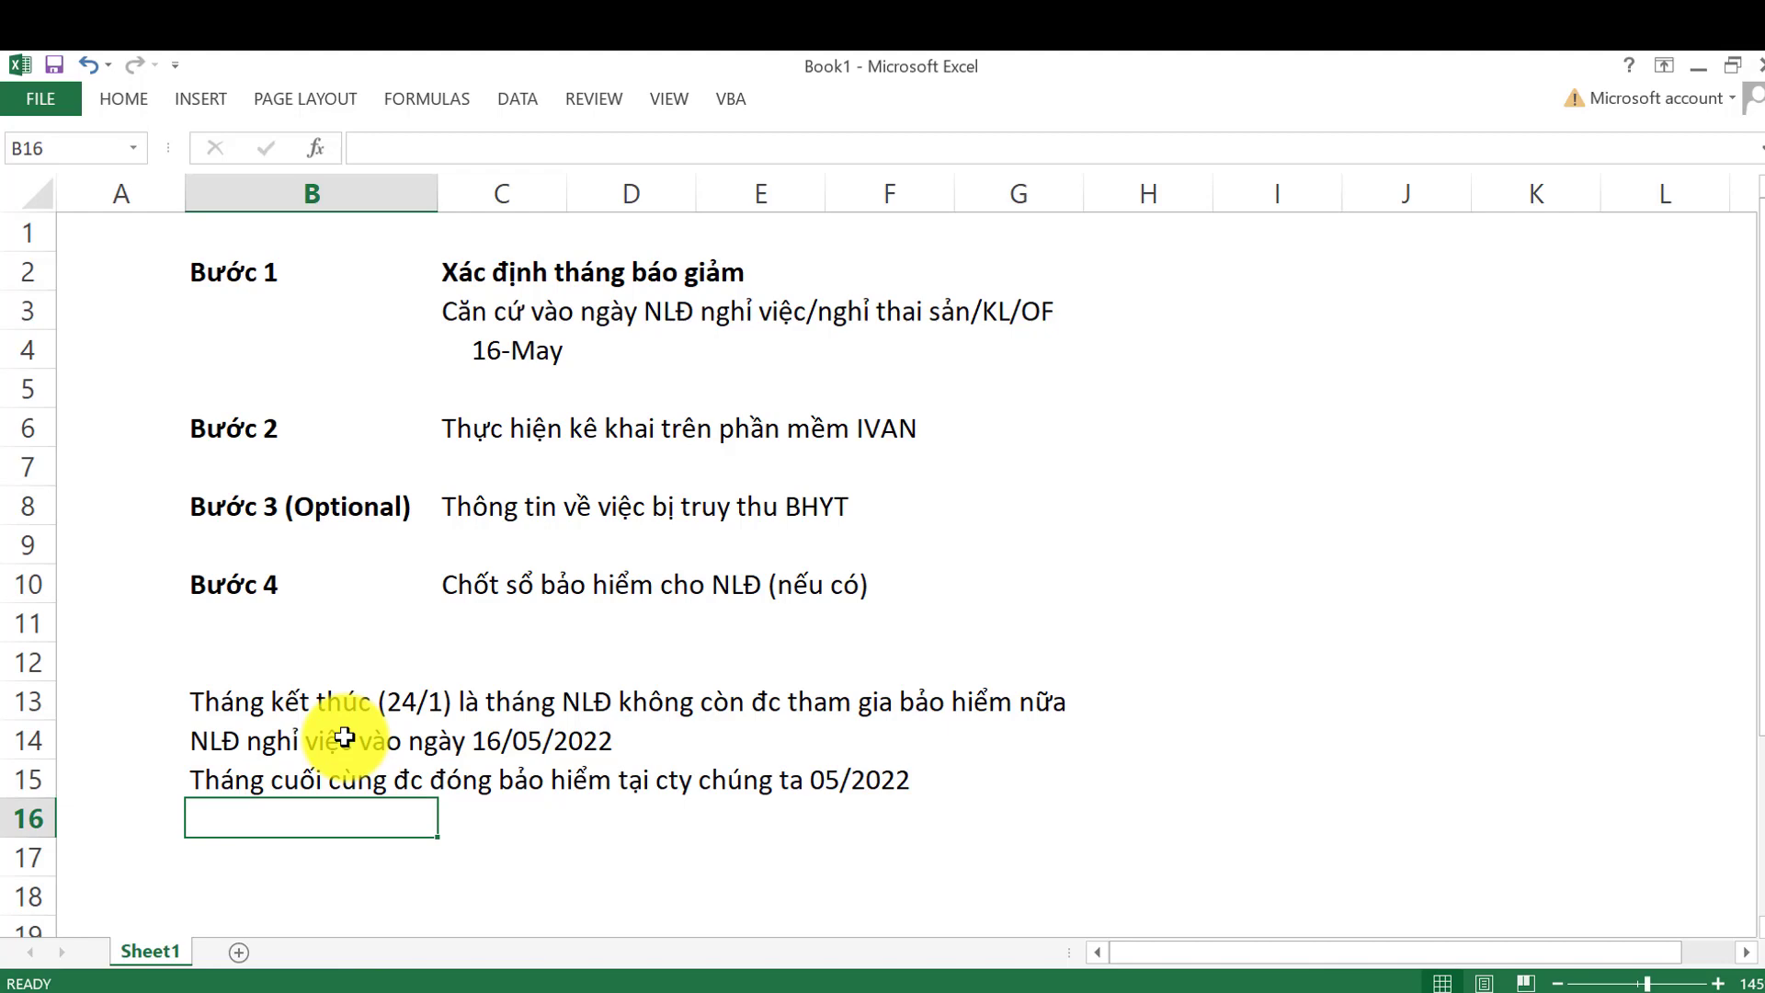
# Enter "Tháng kết thúc là 06/2022" in cell B16
pyautogui.write('Tháng kết  ')
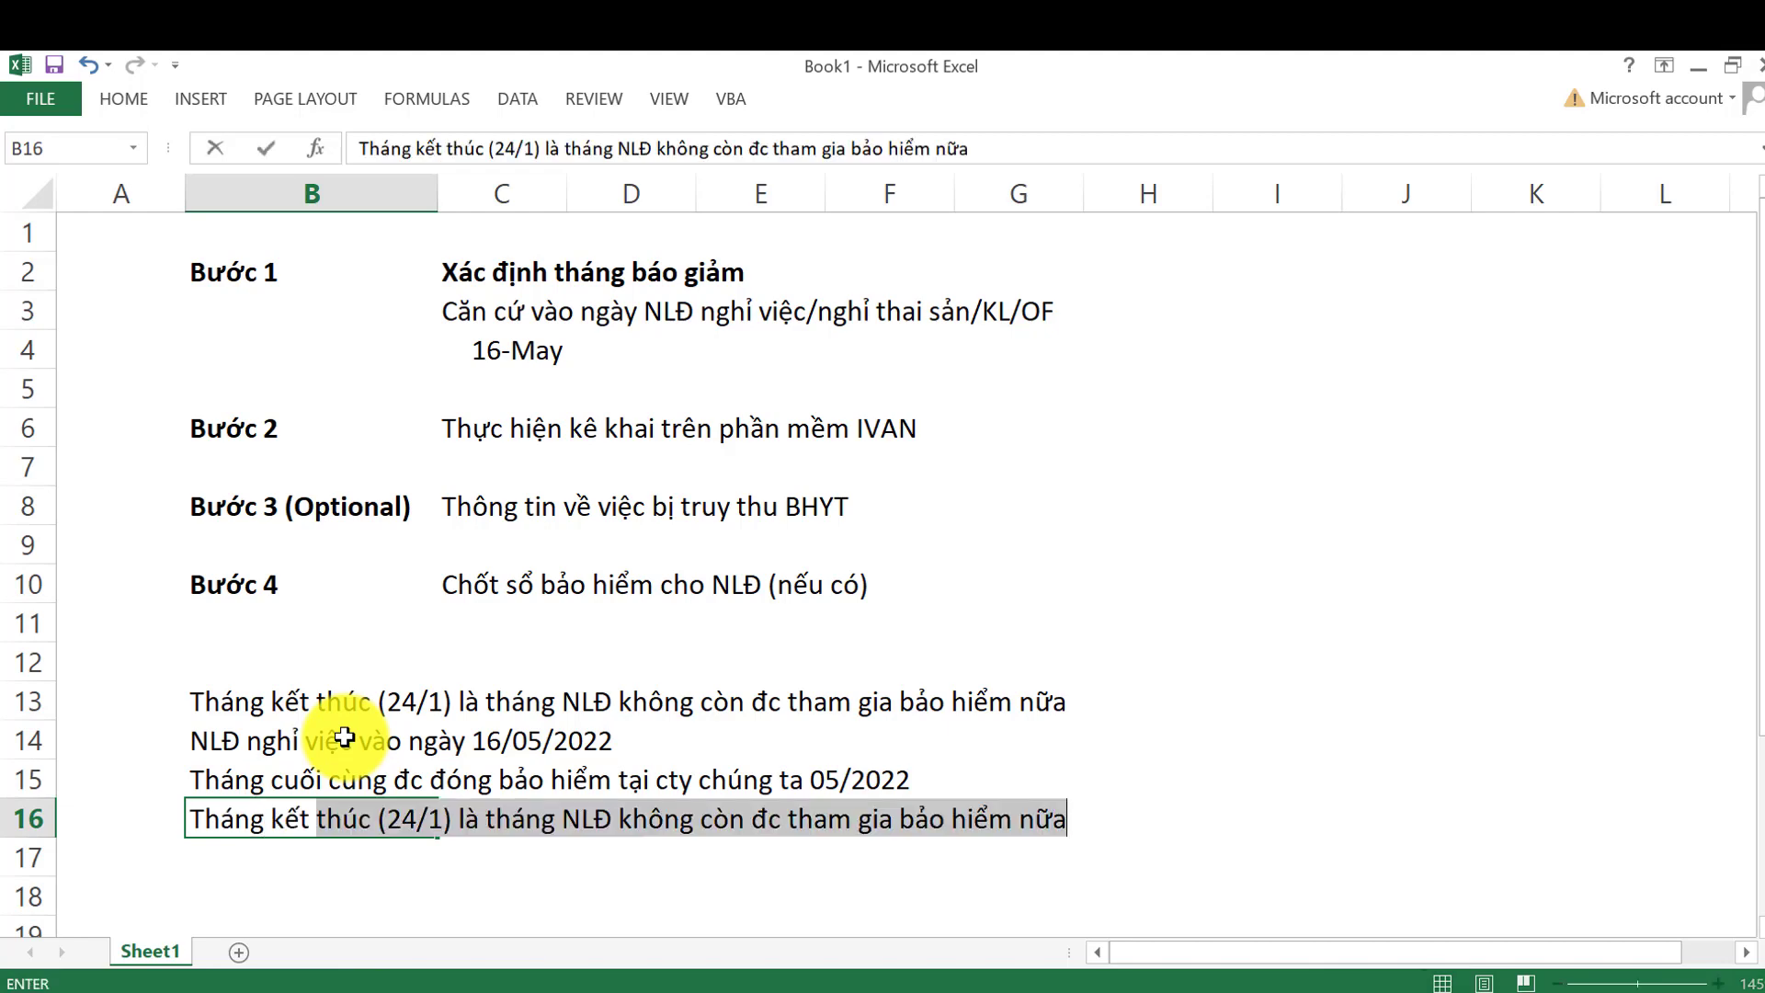
pyautogui.write('thuc là ')
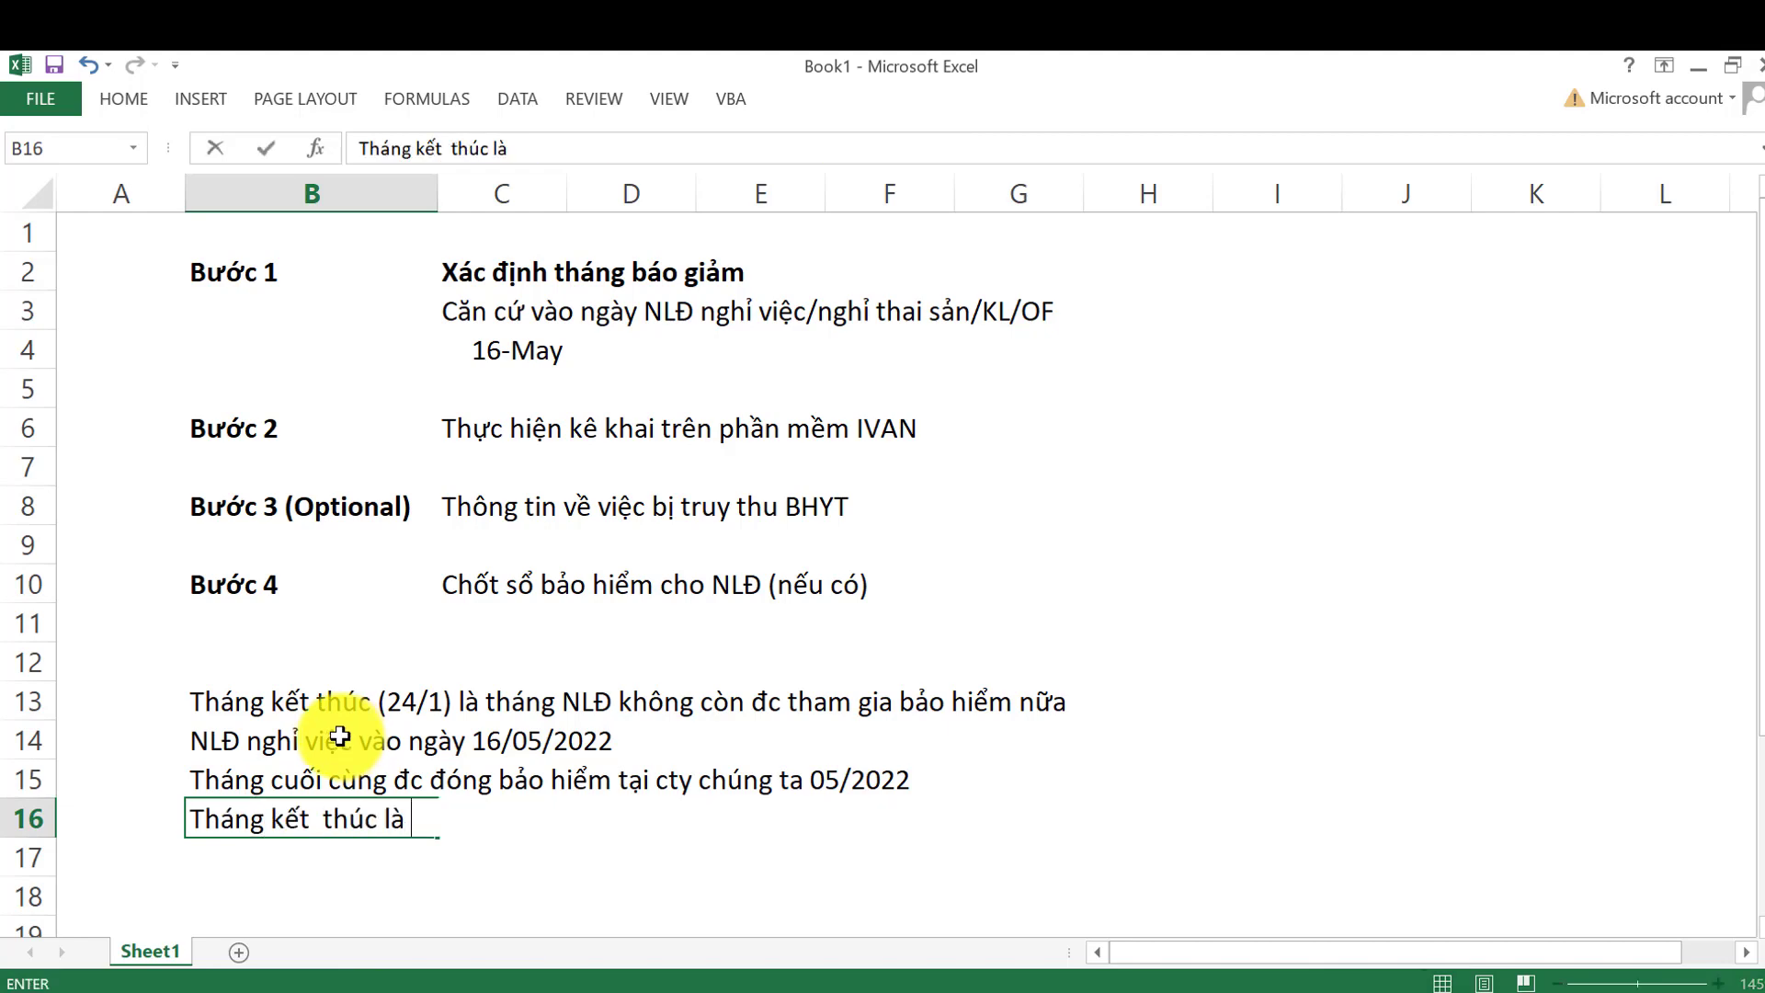
pyautogui.write('06/2022')
pyautogui.press('Return')
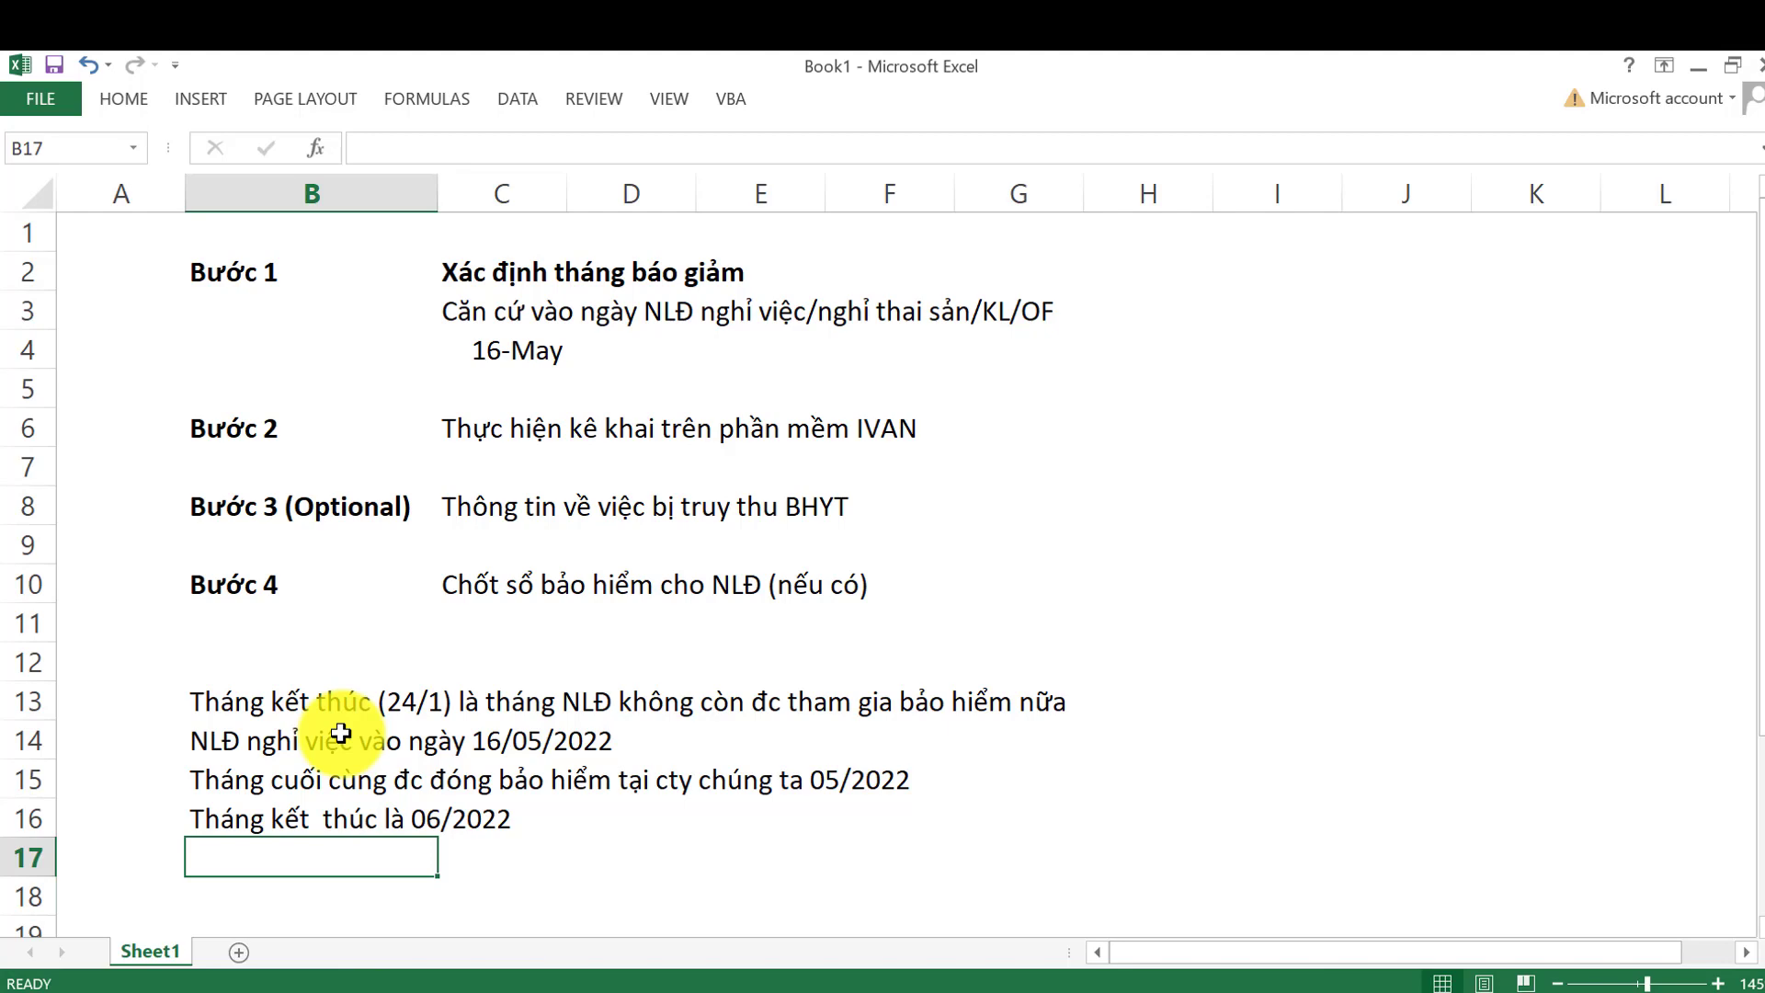
# Switch back to the EFY declaration, set the employee's Tháng, năm kết thúc (24.2) to 06/2022 and dismiss the guidance notice
pyautogui.hotkey('alt', 'Tab')
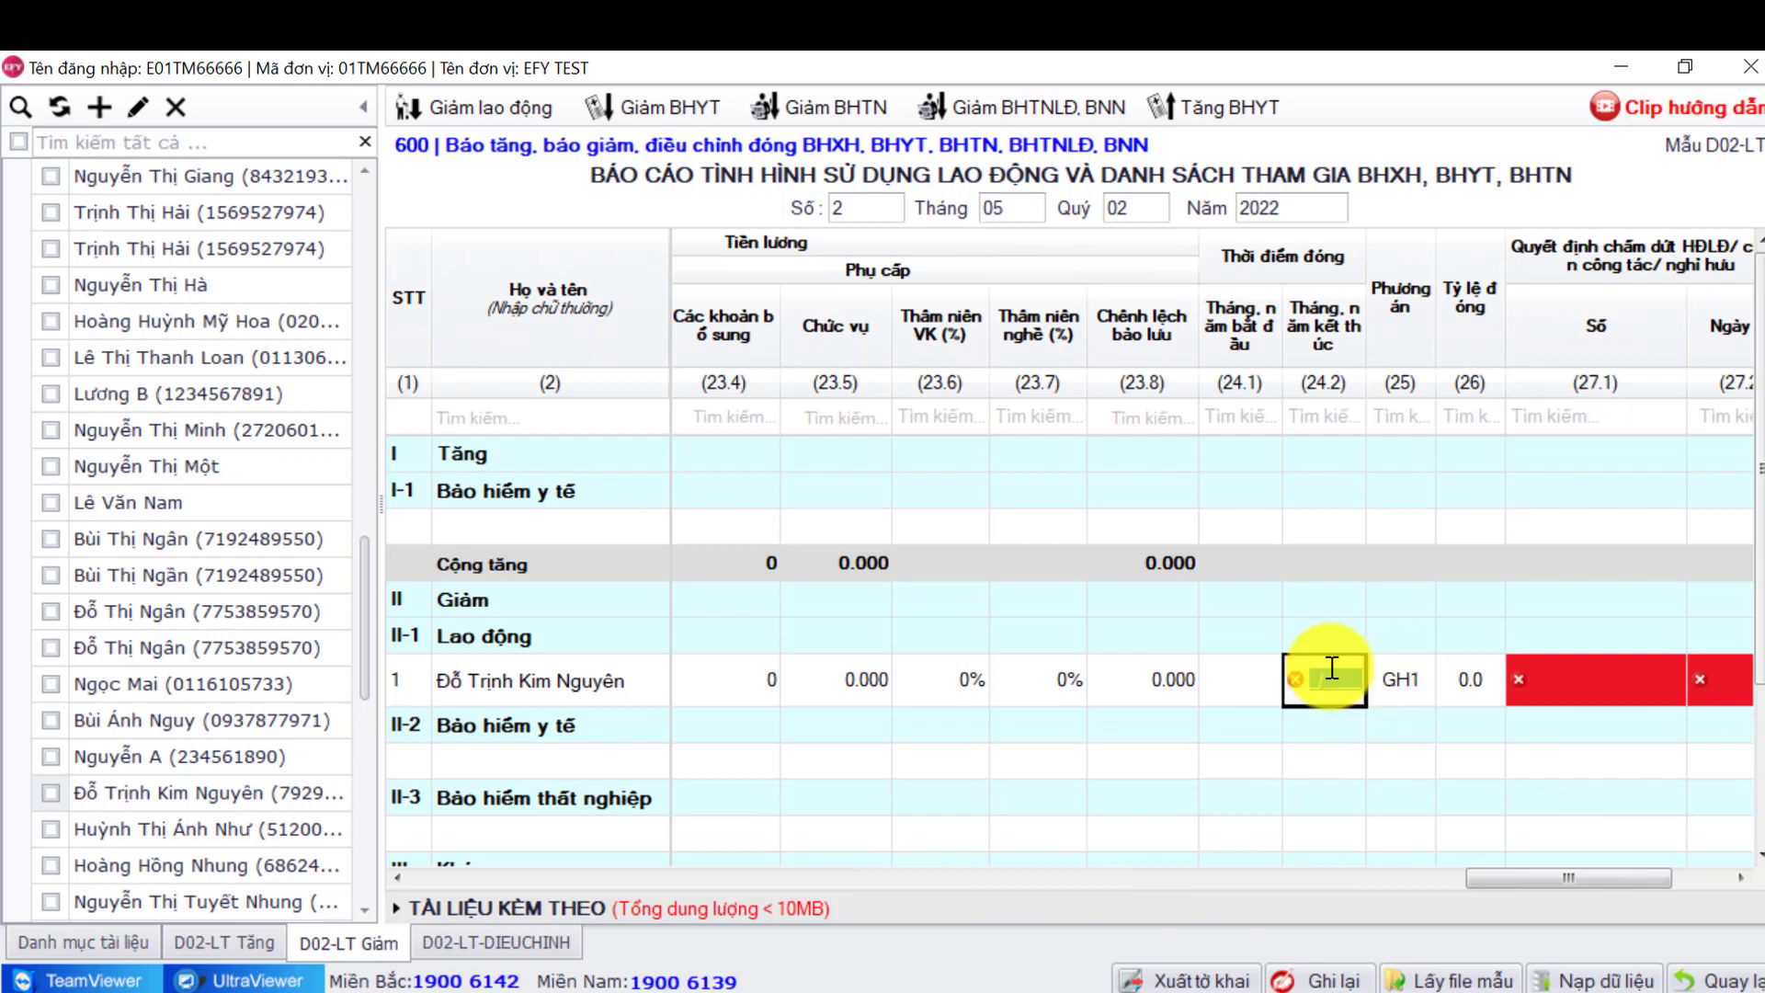
pyautogui.write('62022')
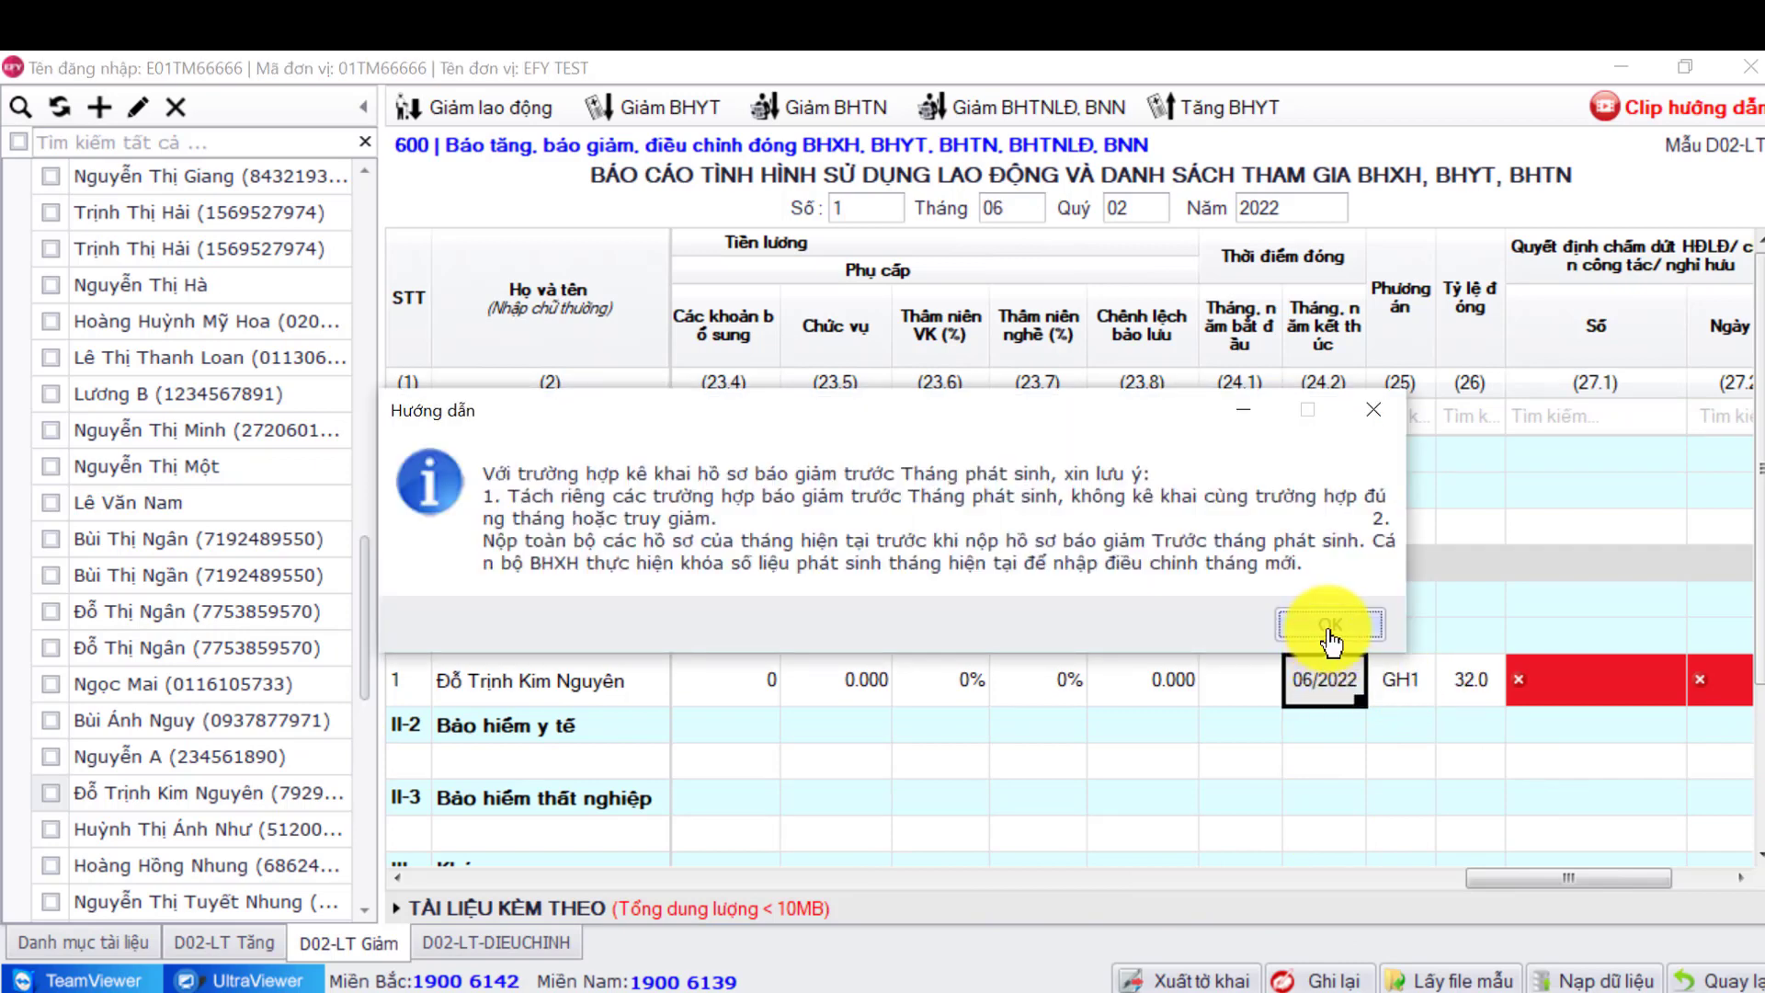
pyautogui.click(1330, 625)
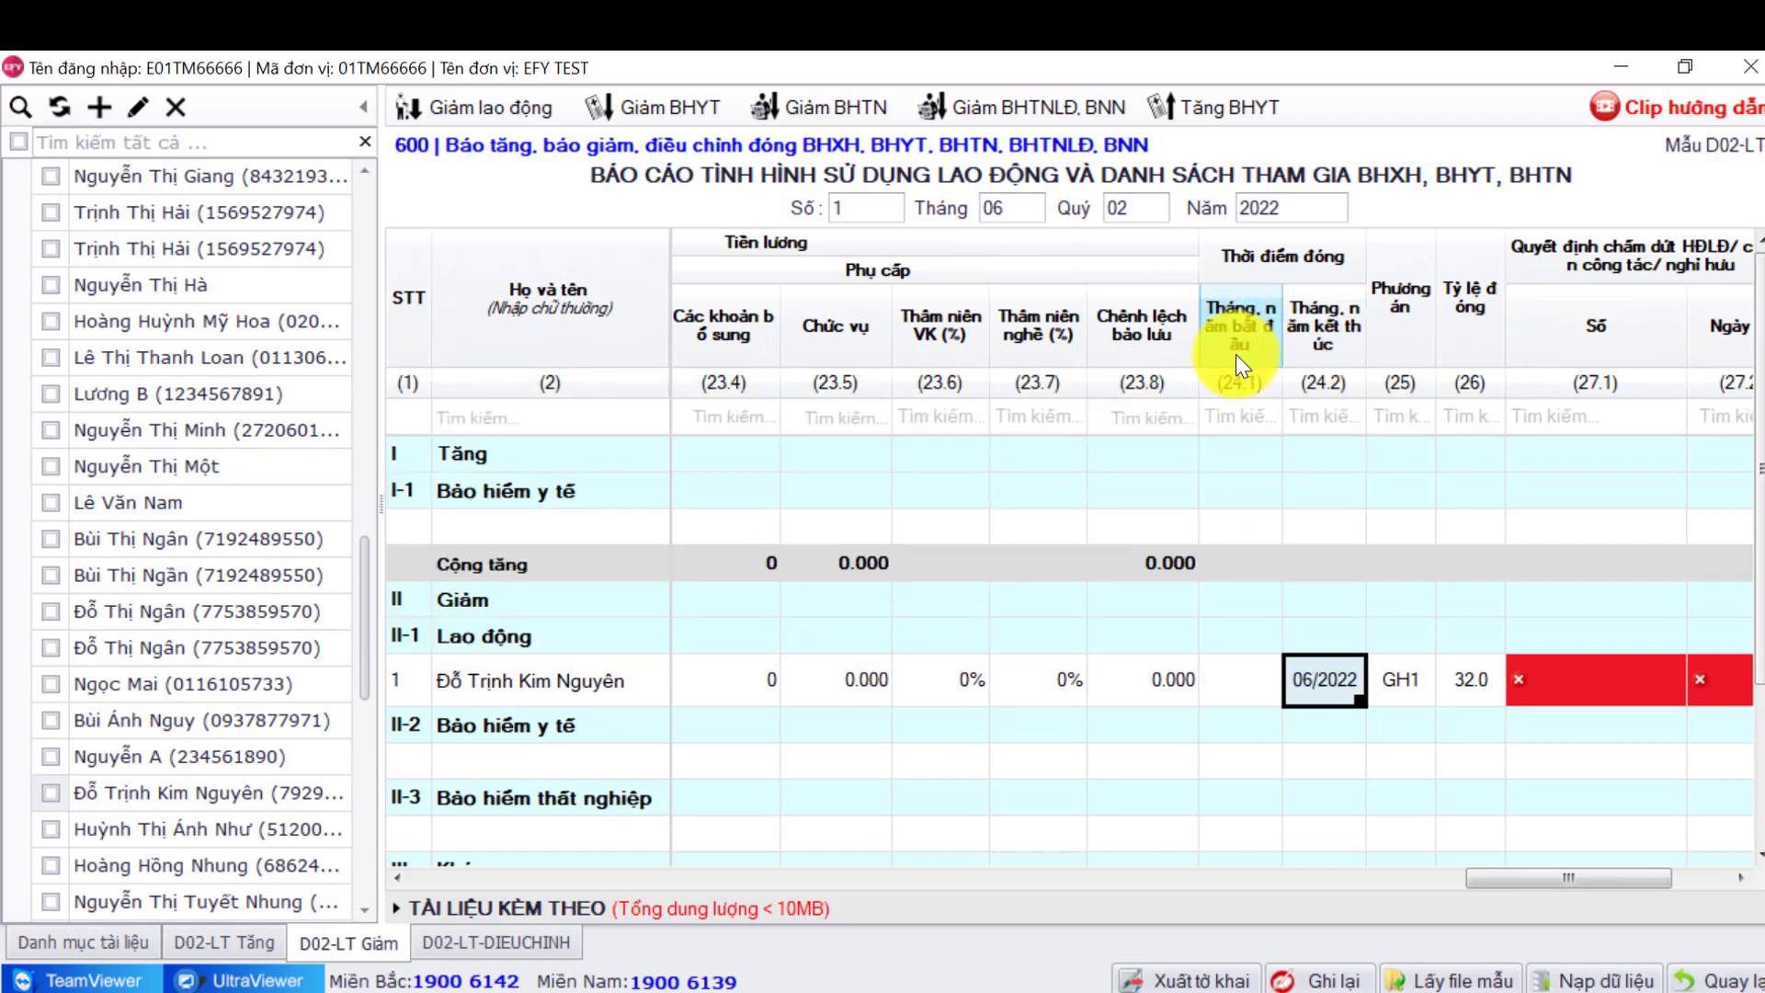
# Review the available Phương án (25) options for the employee's Lao động row, keeping GH1
pyautogui.click(1248, 689)
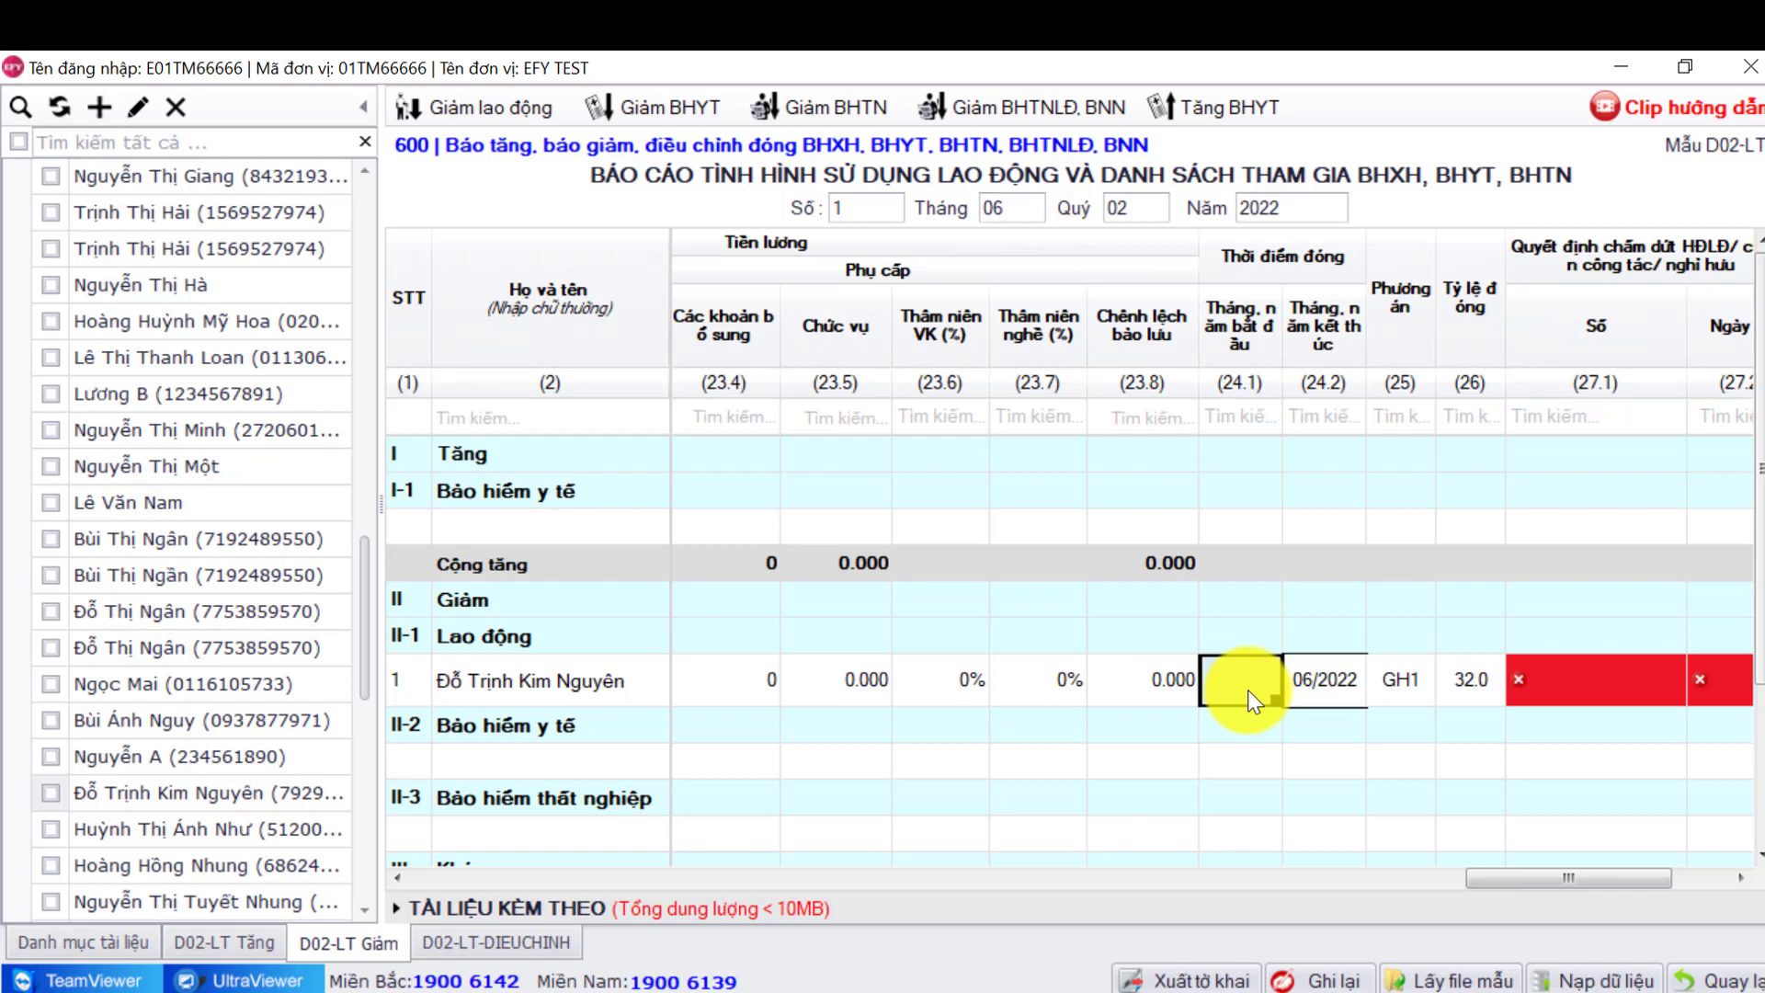
pyautogui.click(1347, 759)
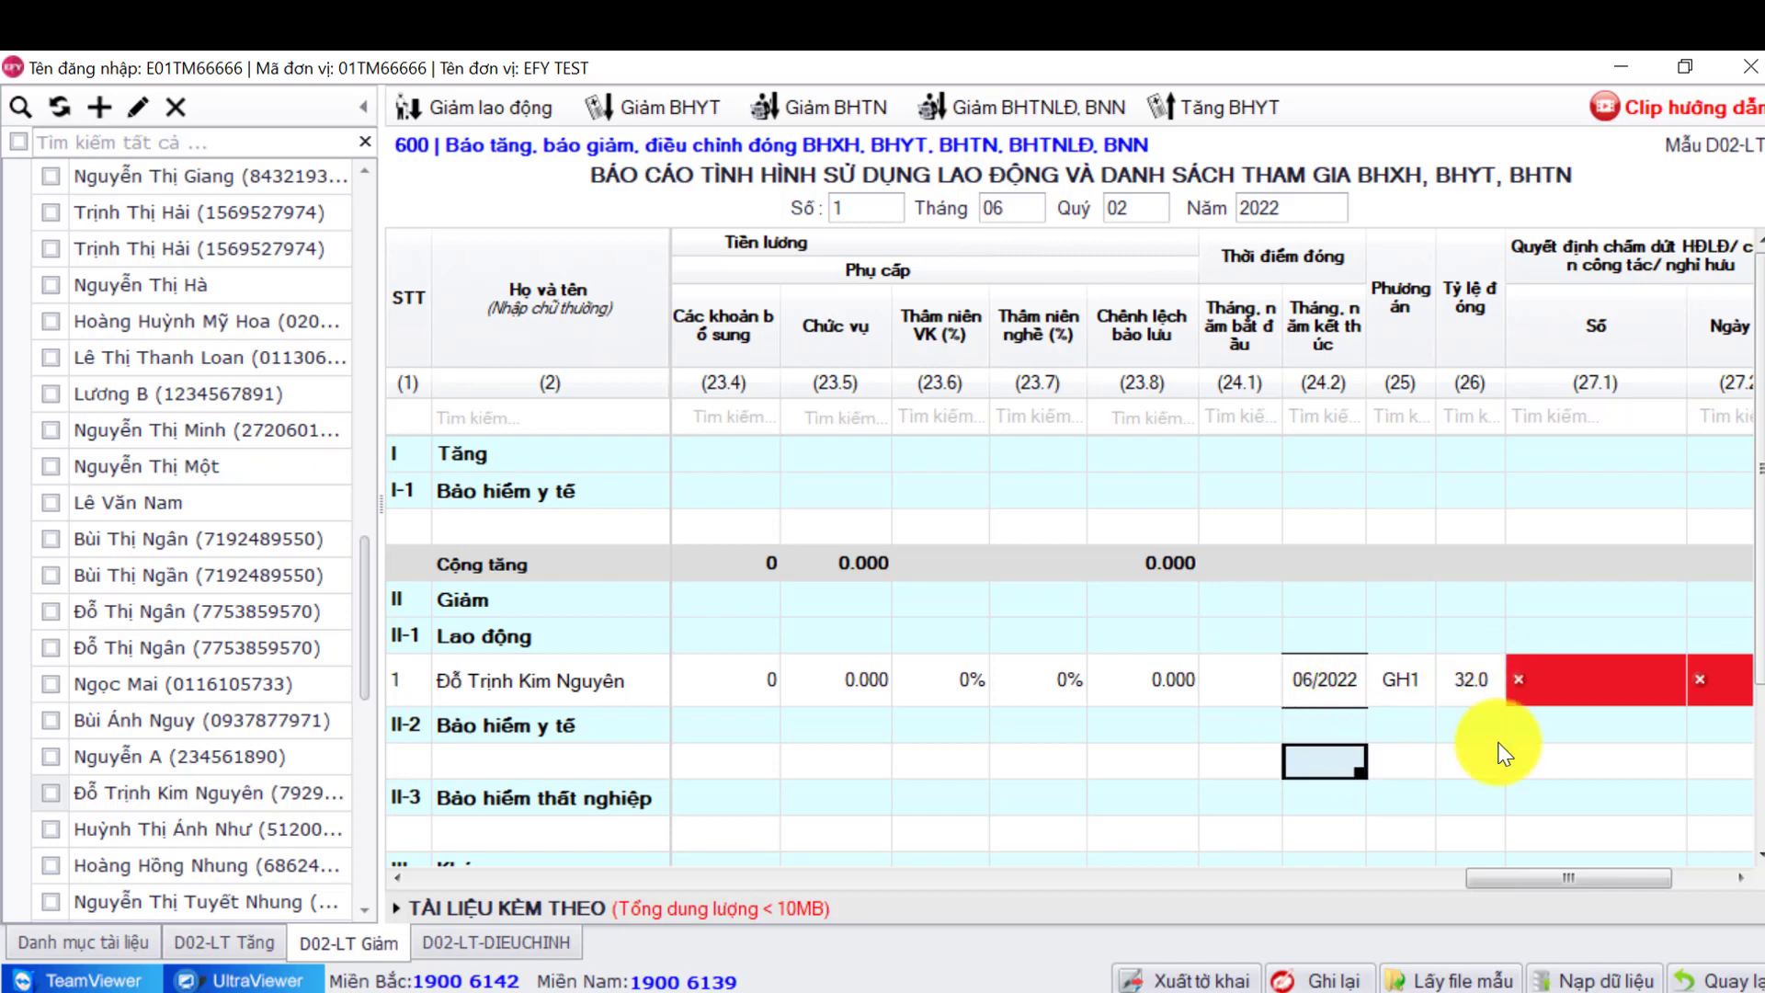
pyautogui.moveTo(1513, 881); pyautogui.dragTo(1554, 881)
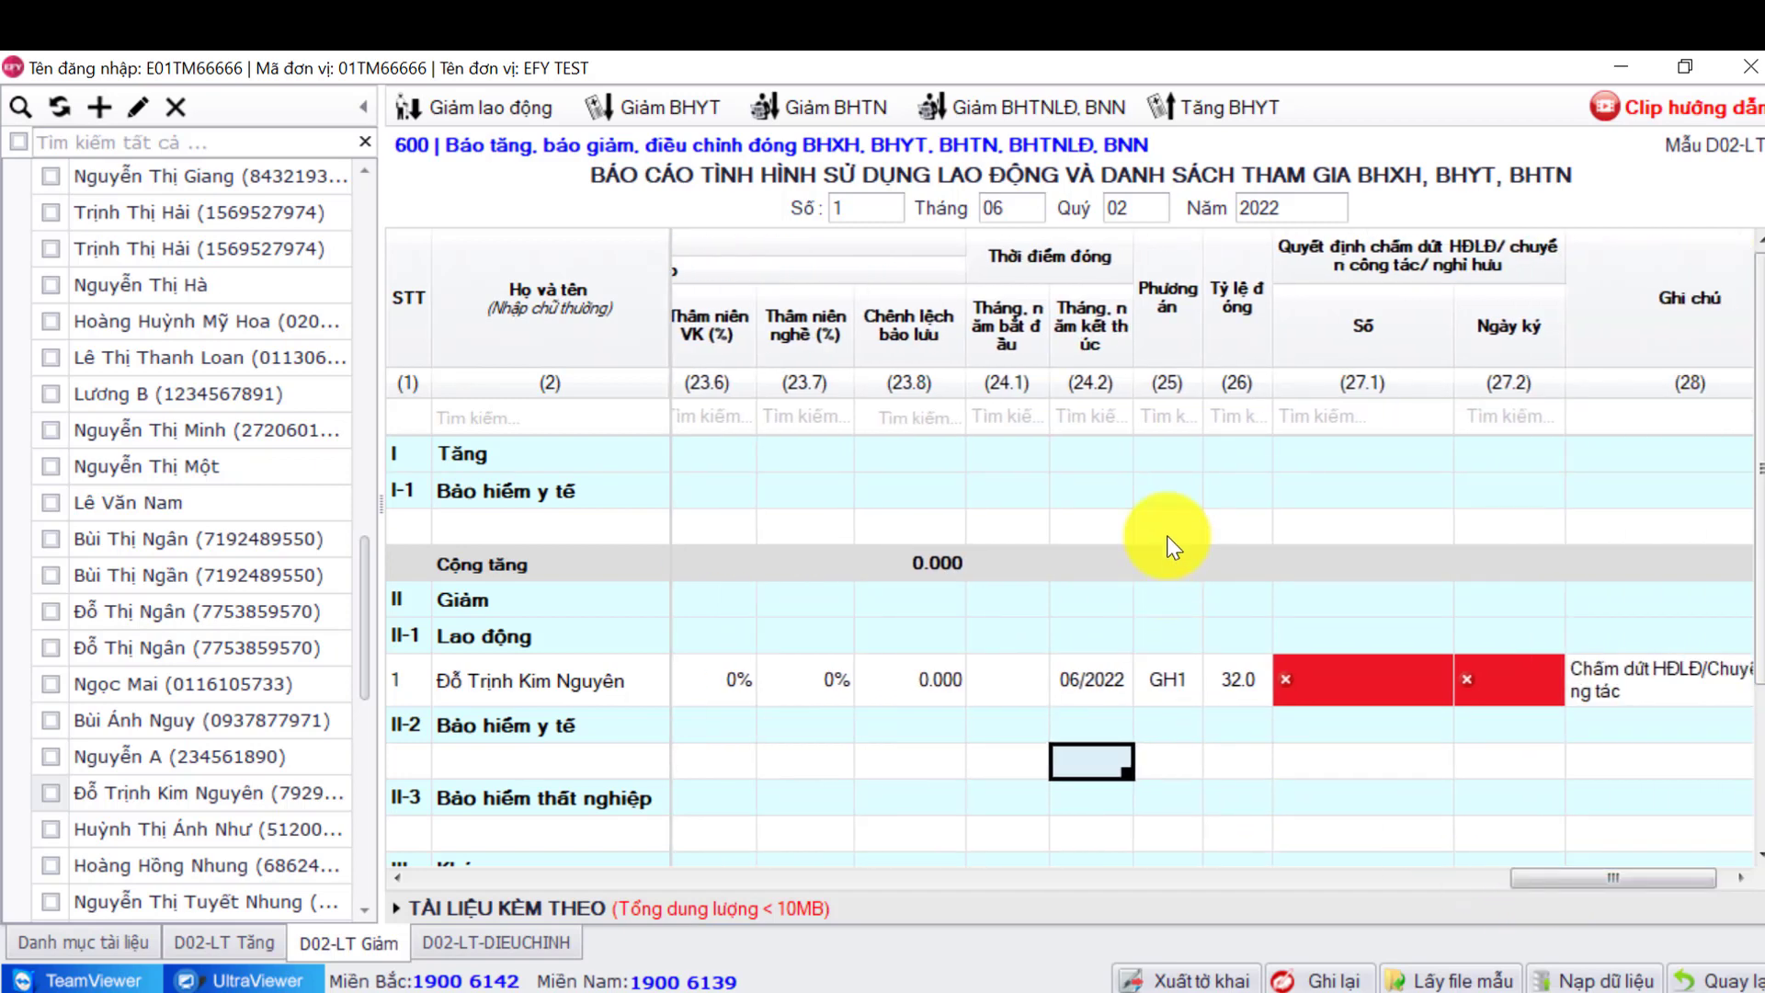
pyautogui.click(1179, 708)
pyautogui.click(1190, 683)
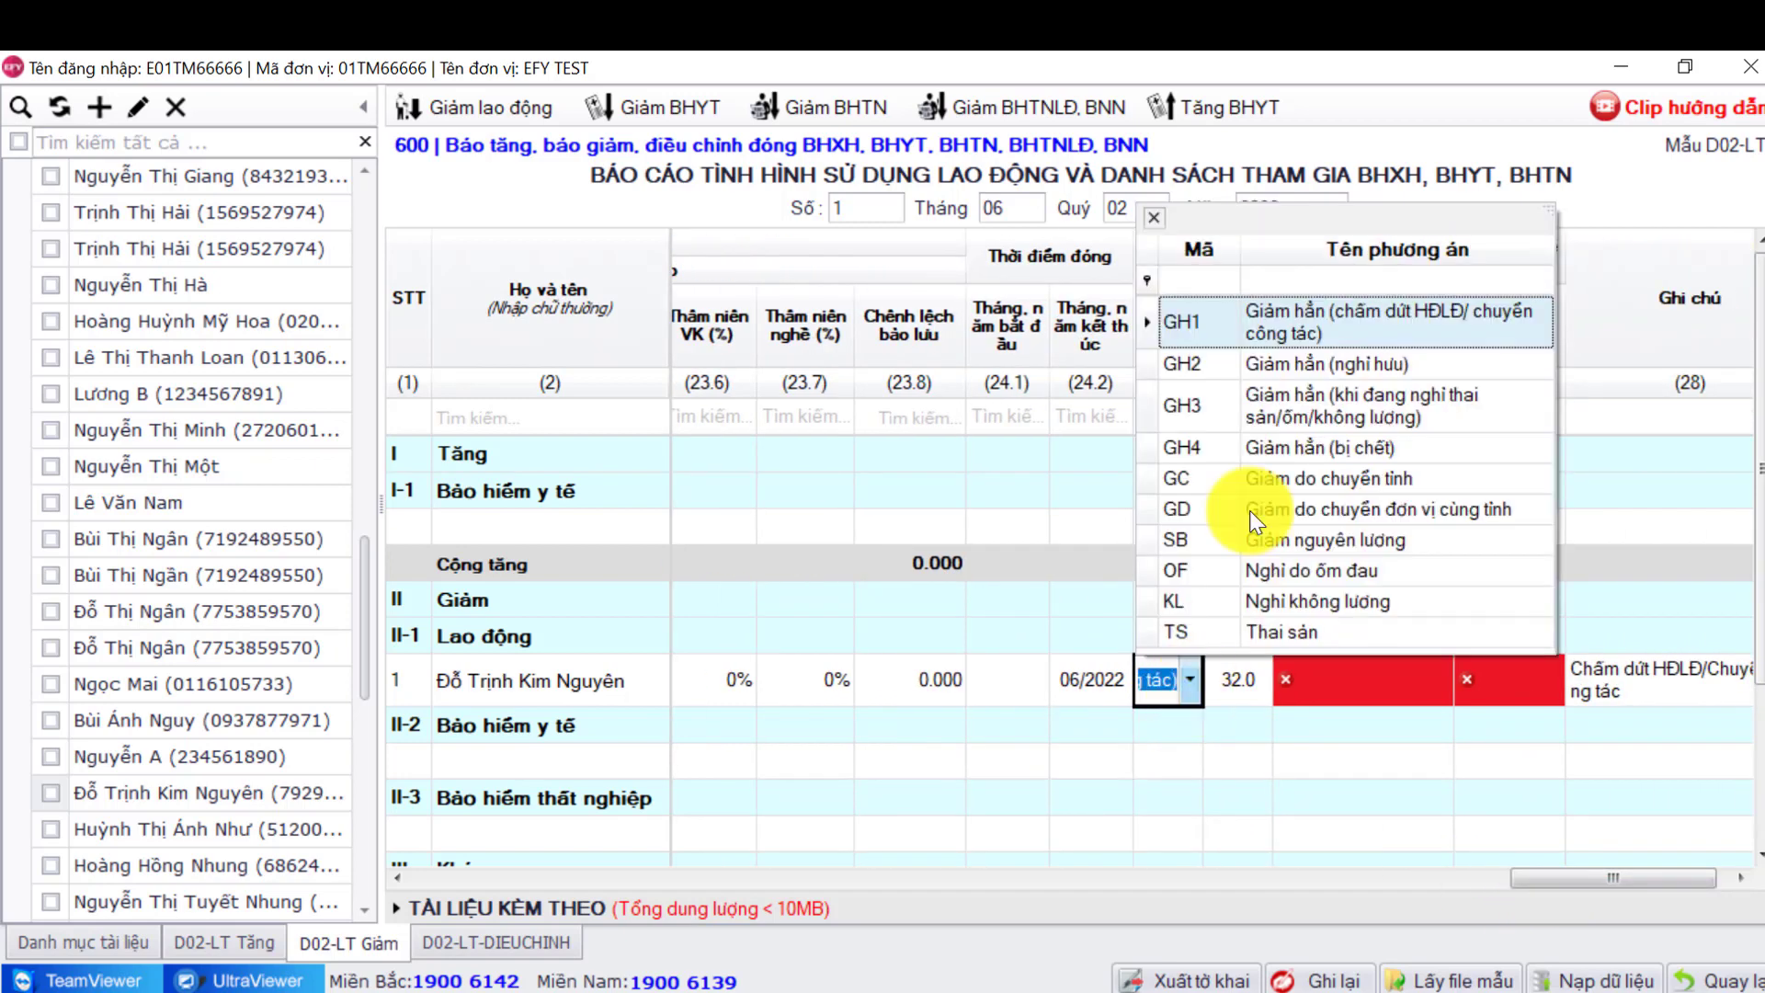
pyautogui.click(1230, 726)
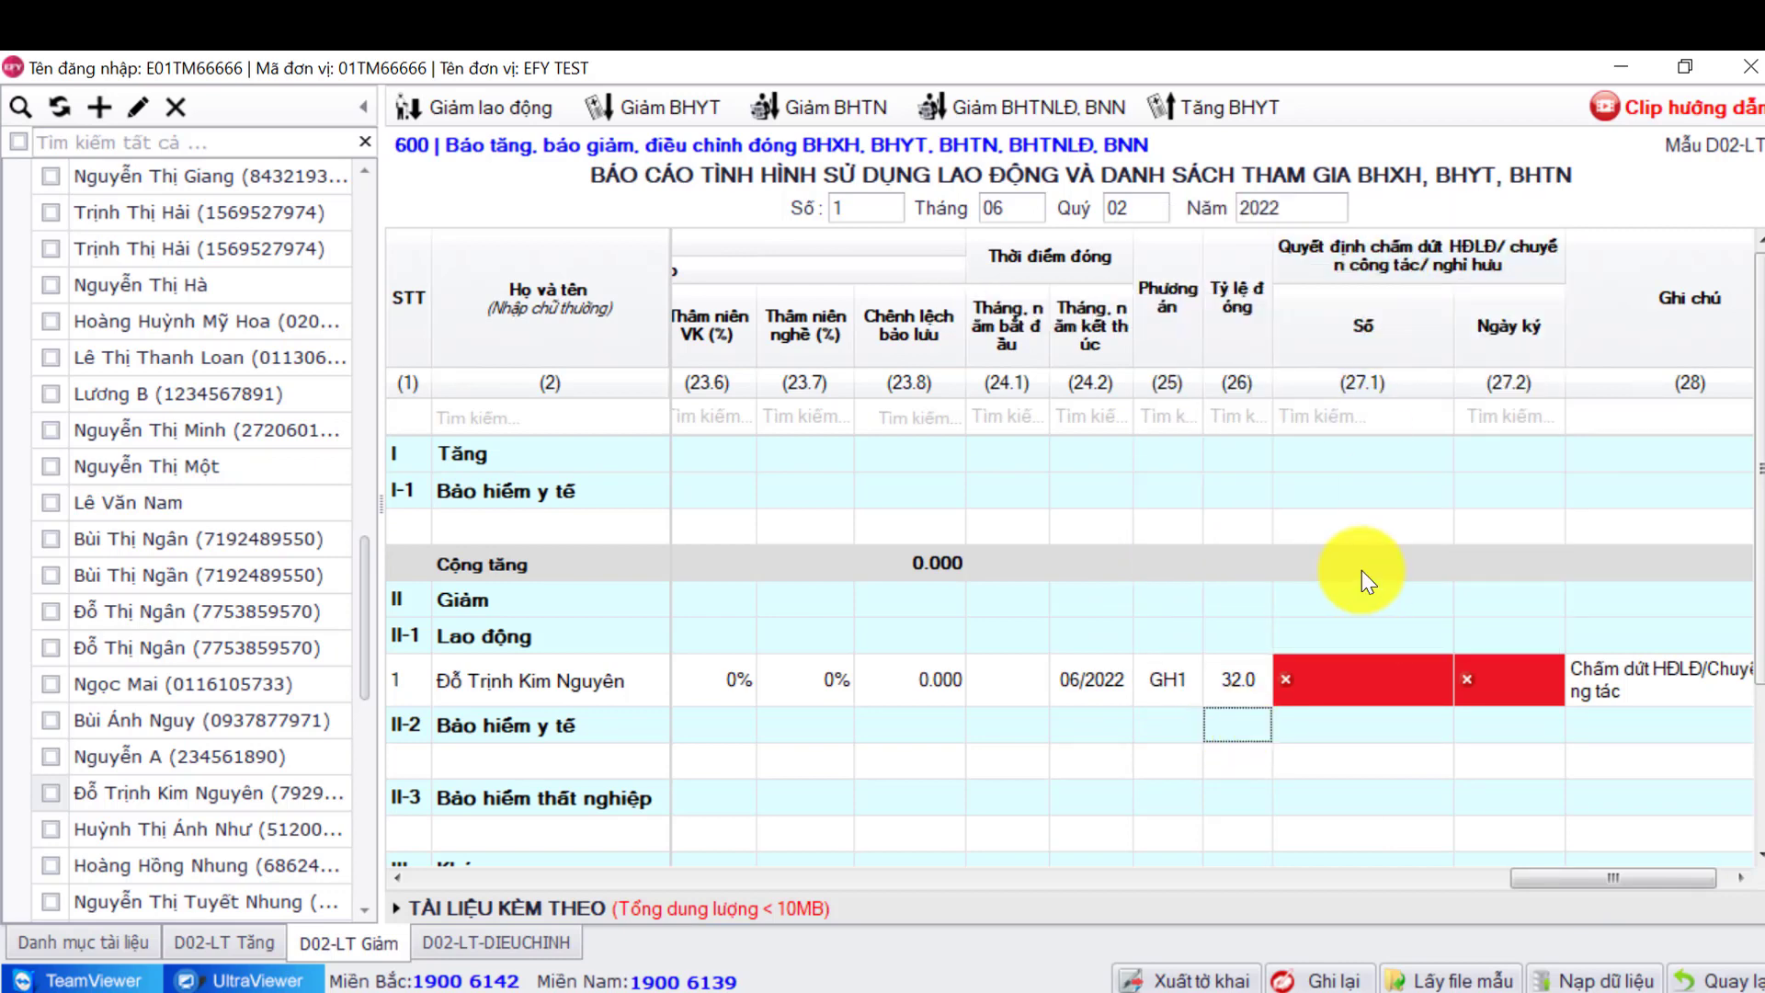
# Fill in the employee's termination decision with Số (27.1) QĐNV 123 and Ngày ký (27.2) 10/05/2022
pyautogui.click(1366, 675)
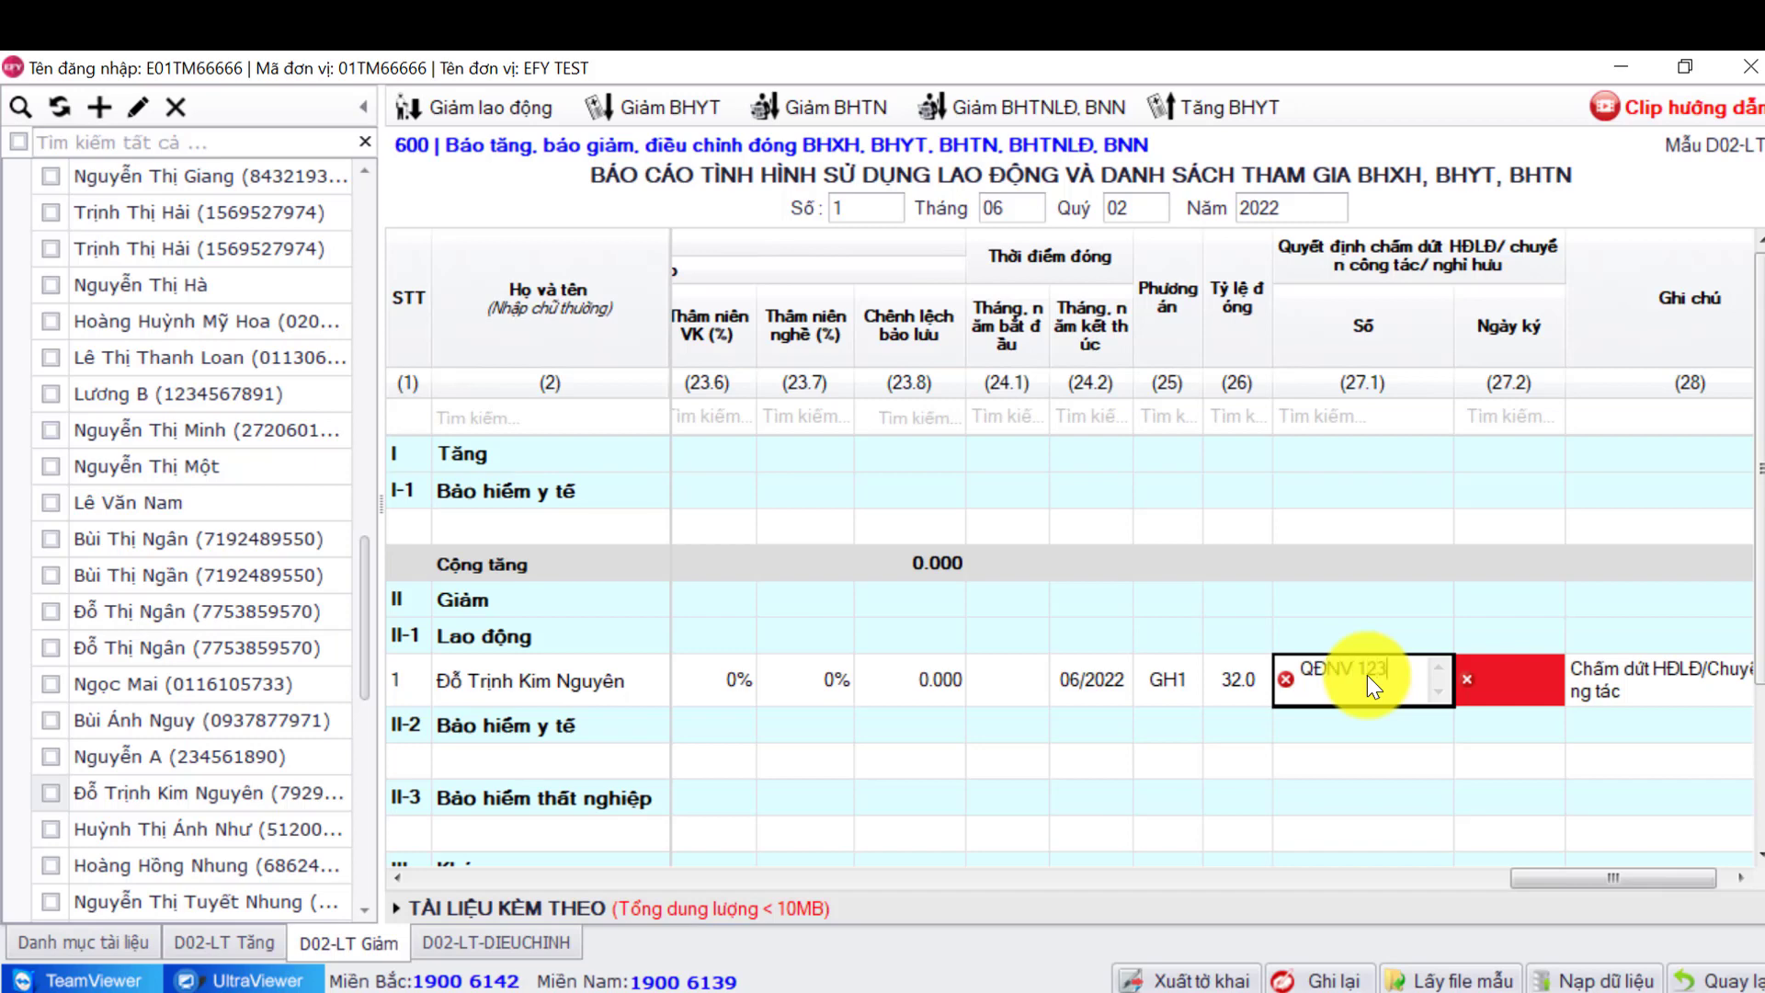
pyautogui.click(1515, 652)
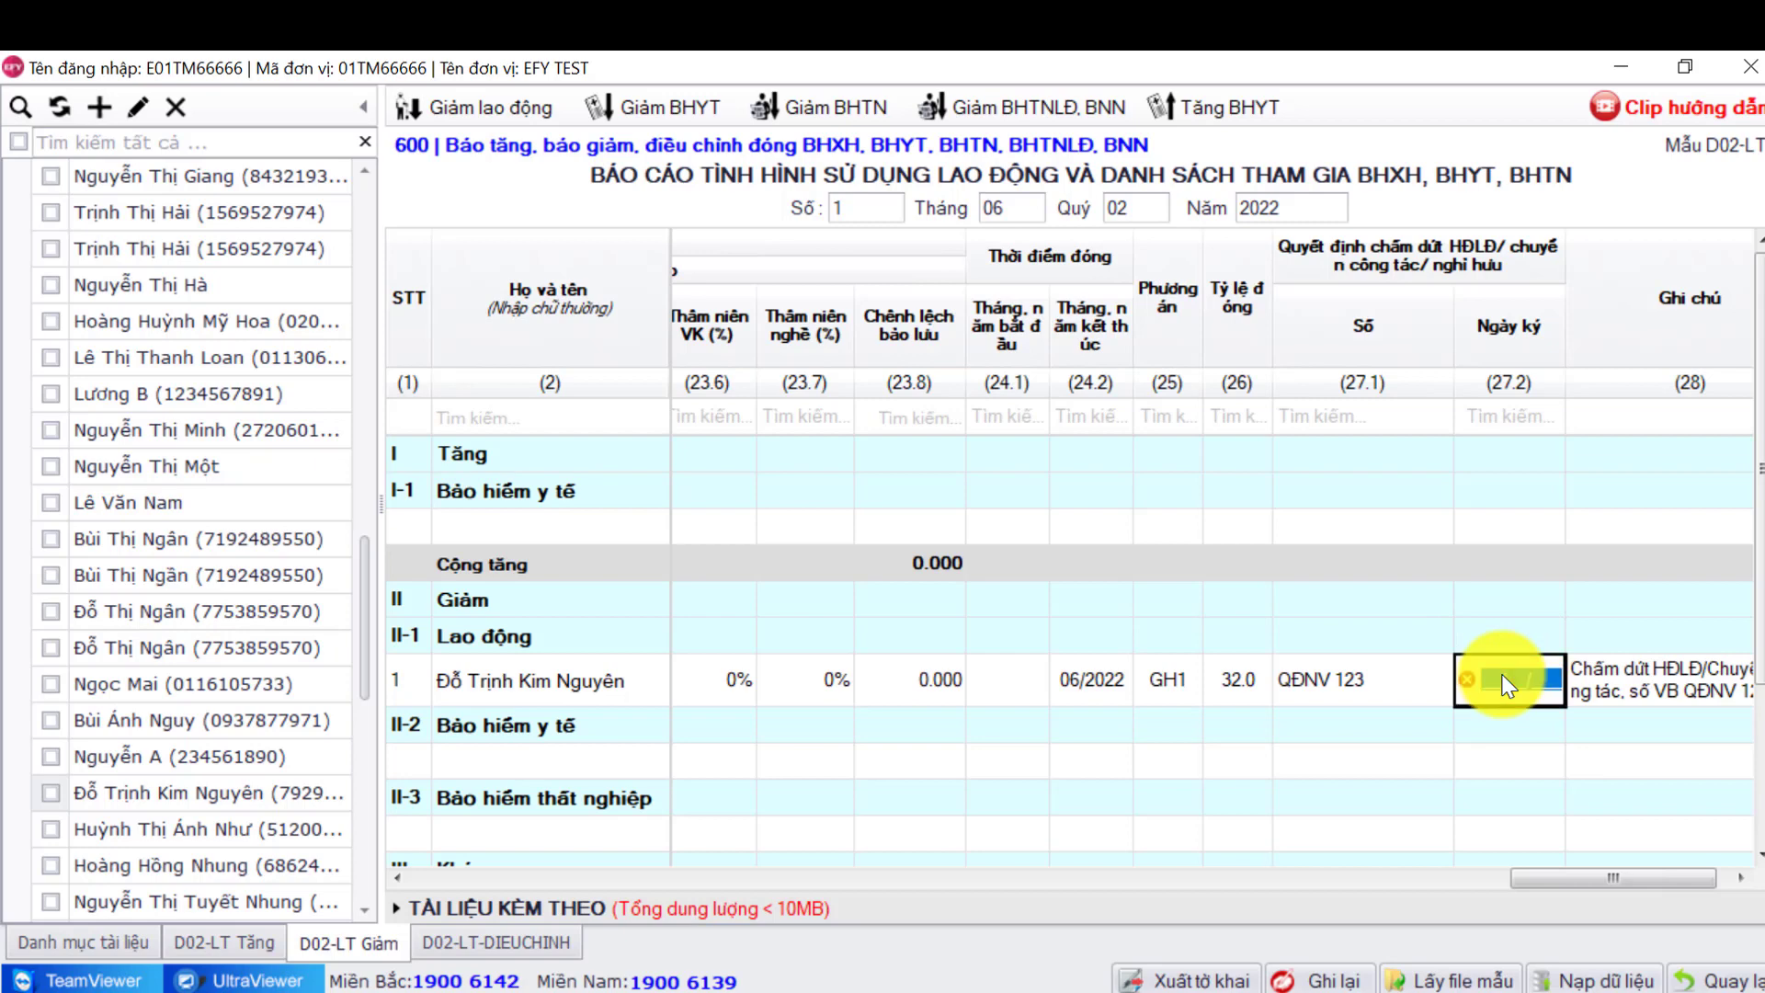
pyautogui.write('10/05/2022')
pyautogui.press('Return')
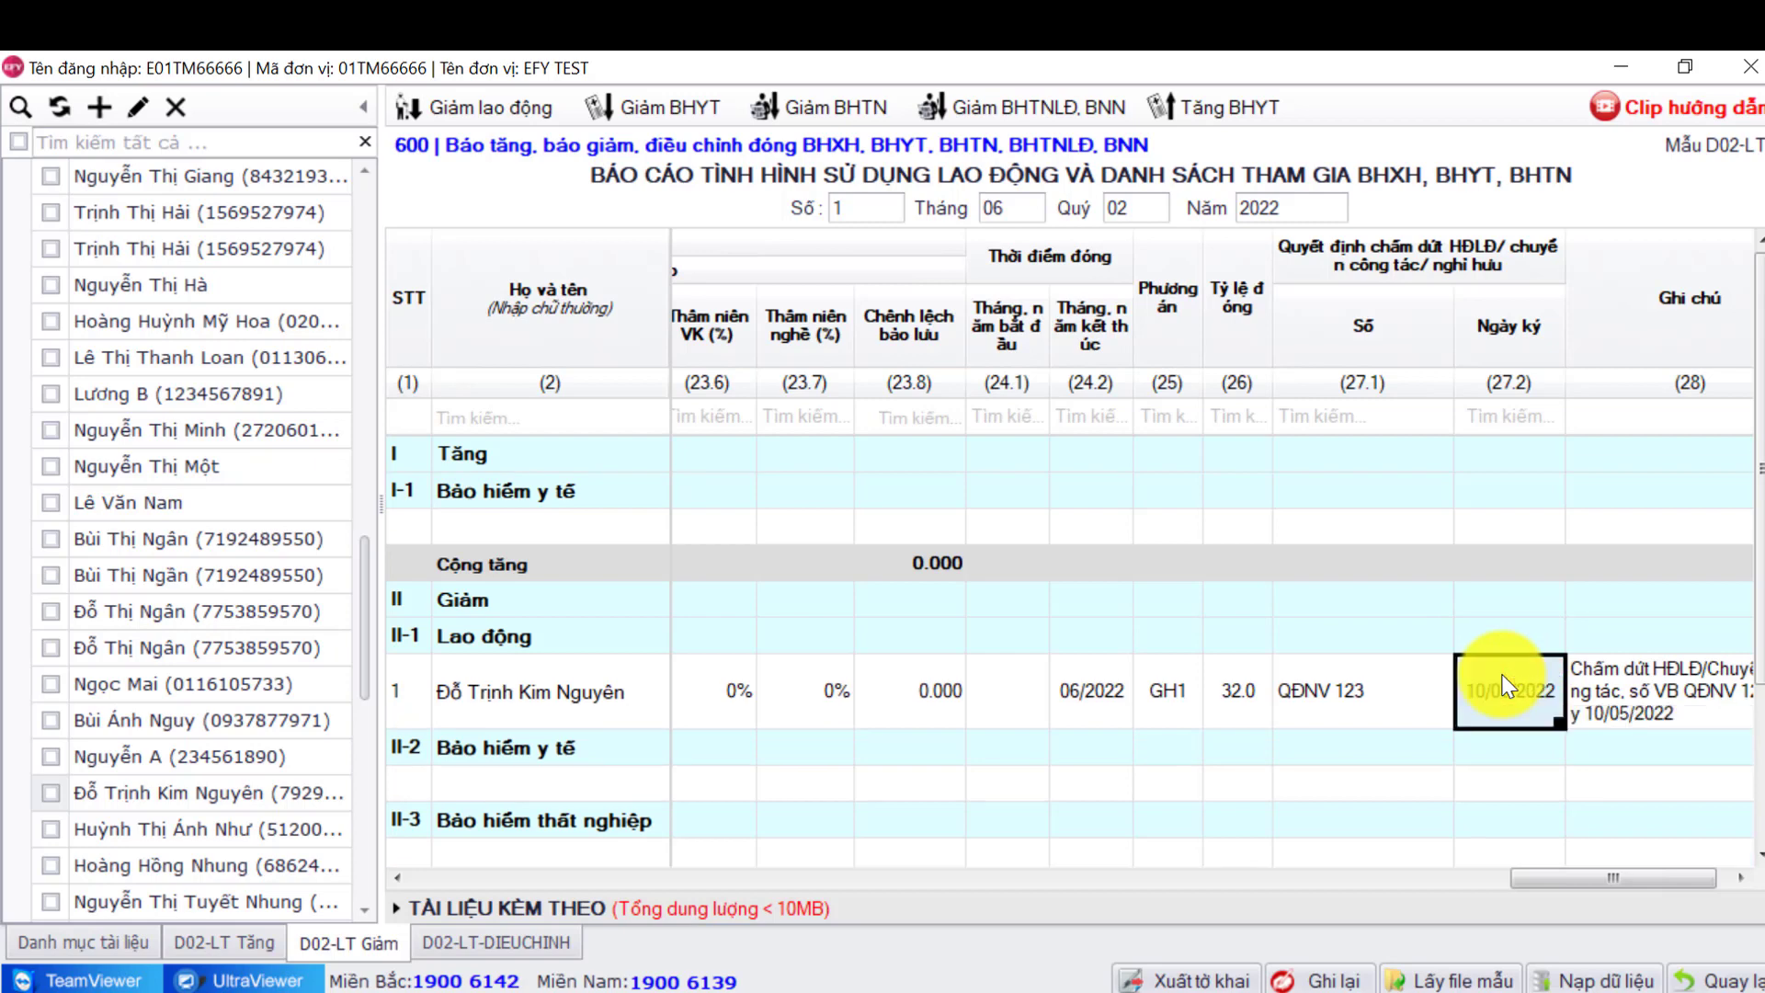
pyautogui.moveTo(1608, 877); pyautogui.dragTo(1747, 883)
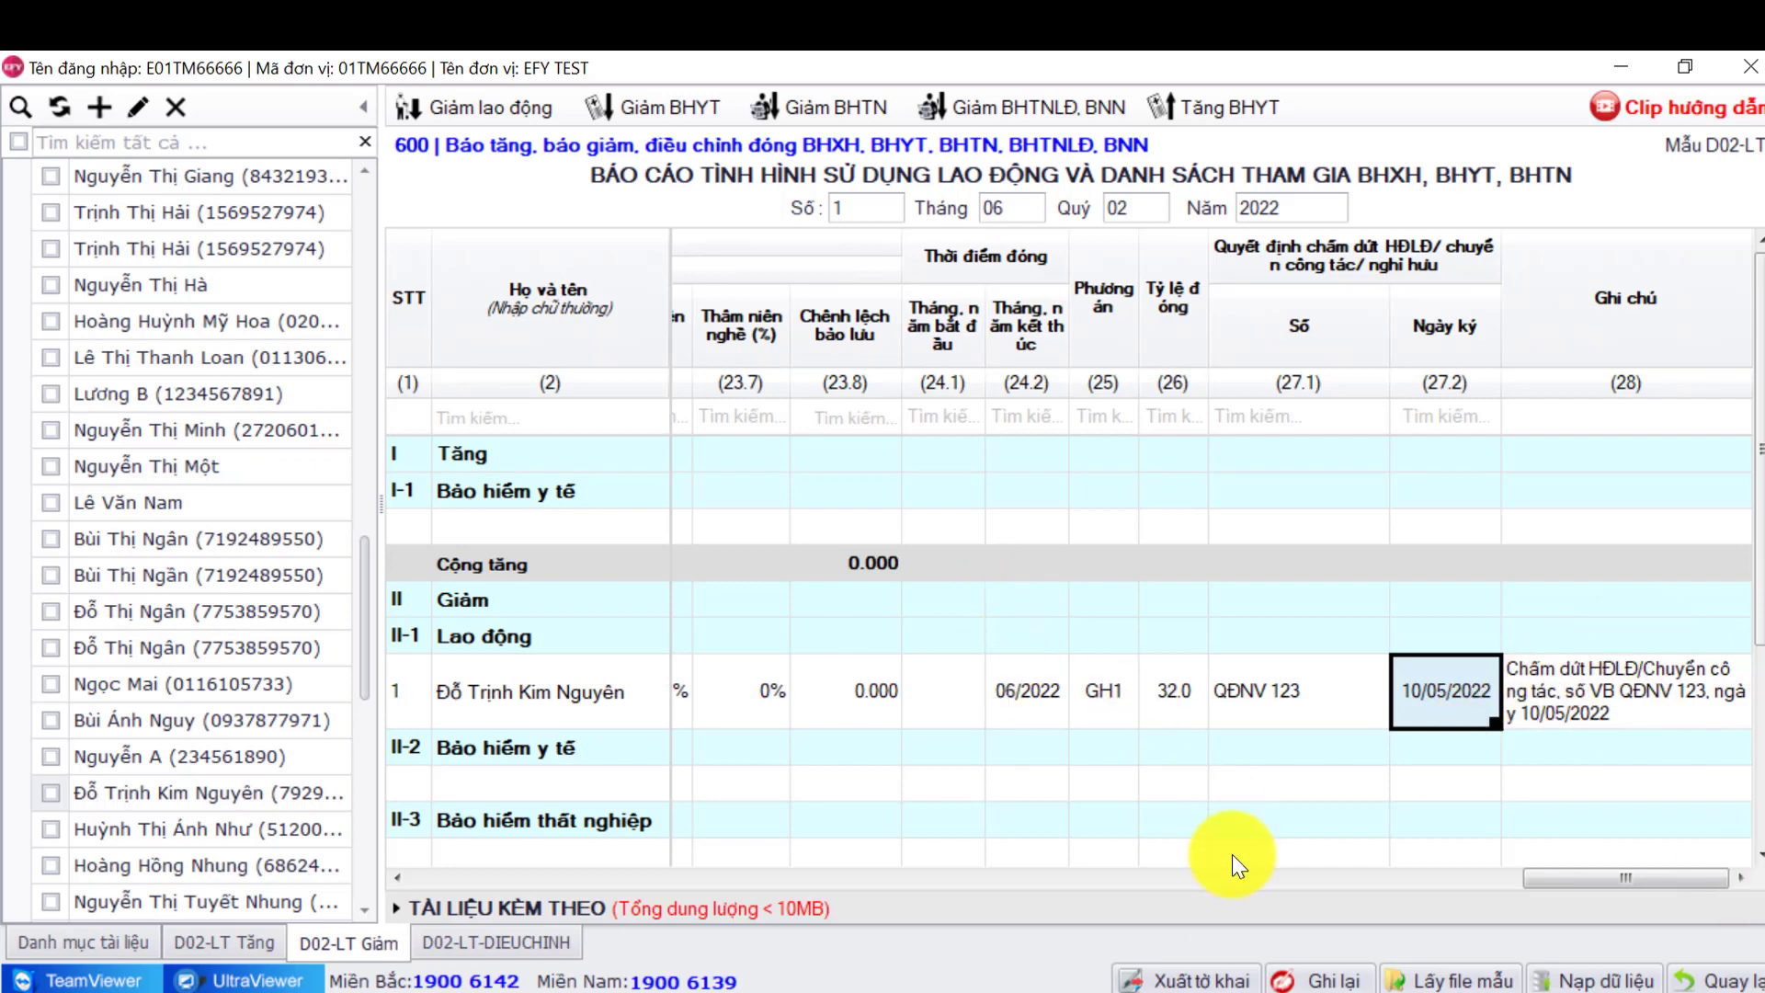
# Save the D02-LT declaration, export it, and minimize the exported-forms window
pyautogui.click(1303, 978)
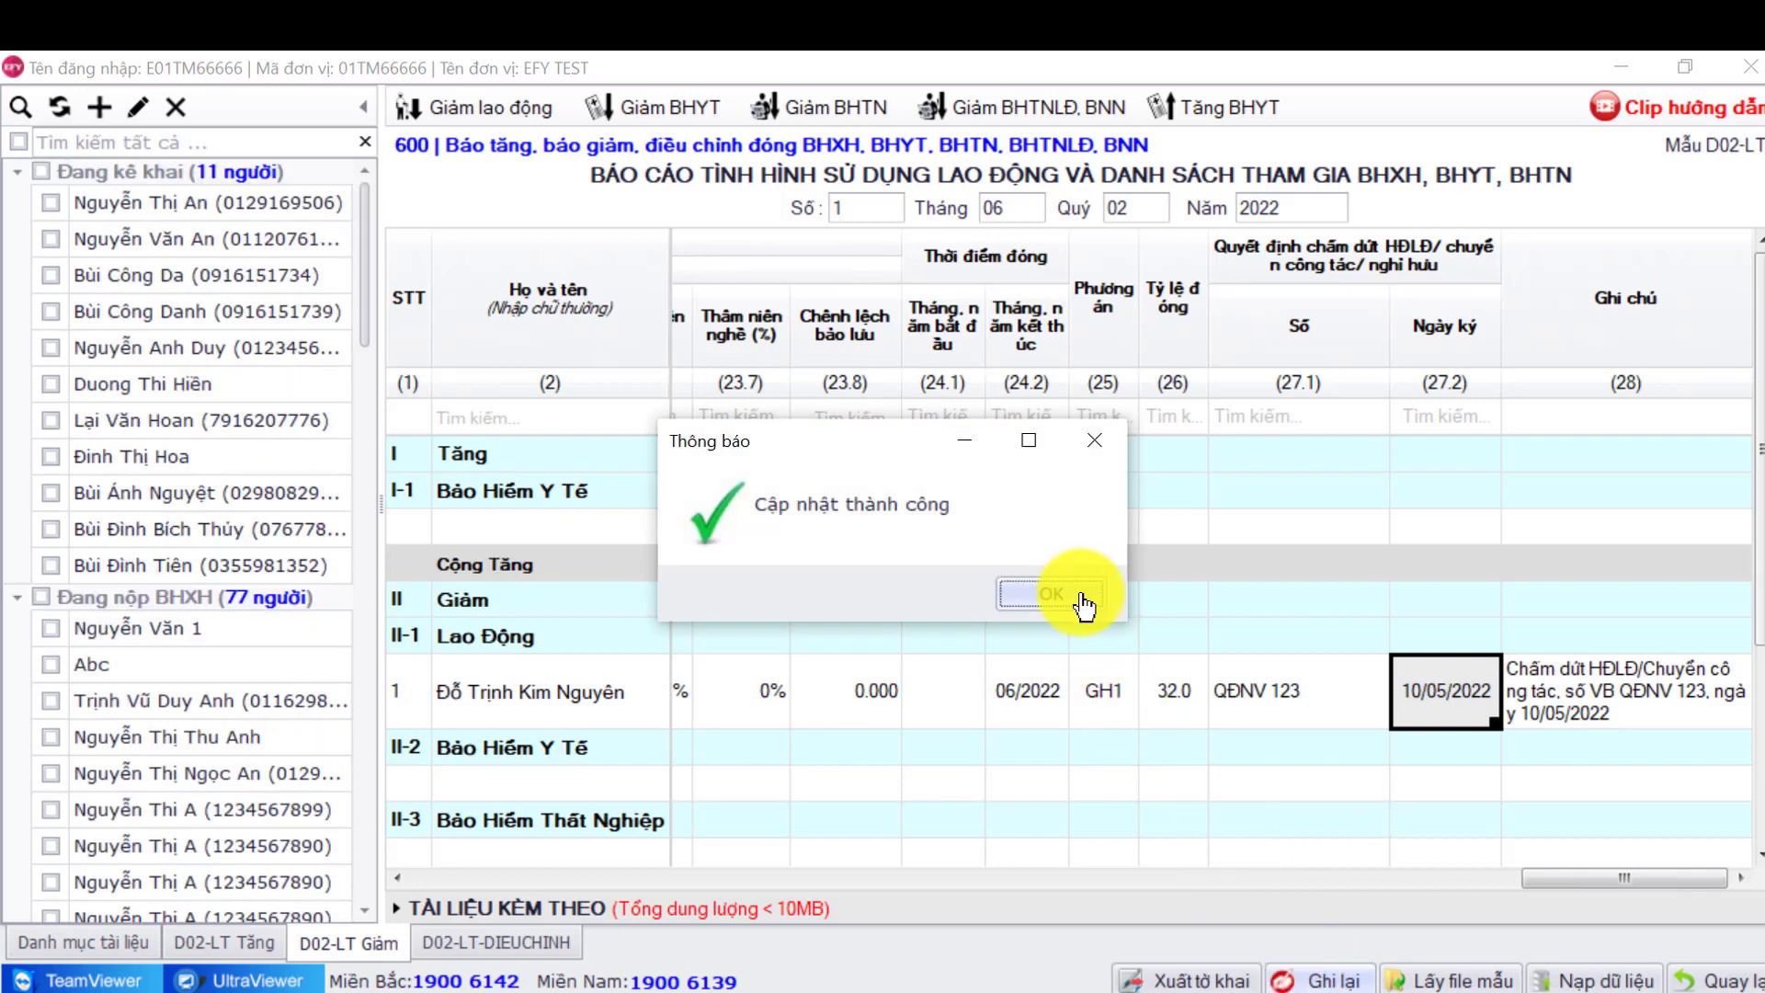
pyautogui.click(1048, 593)
pyautogui.click(1184, 978)
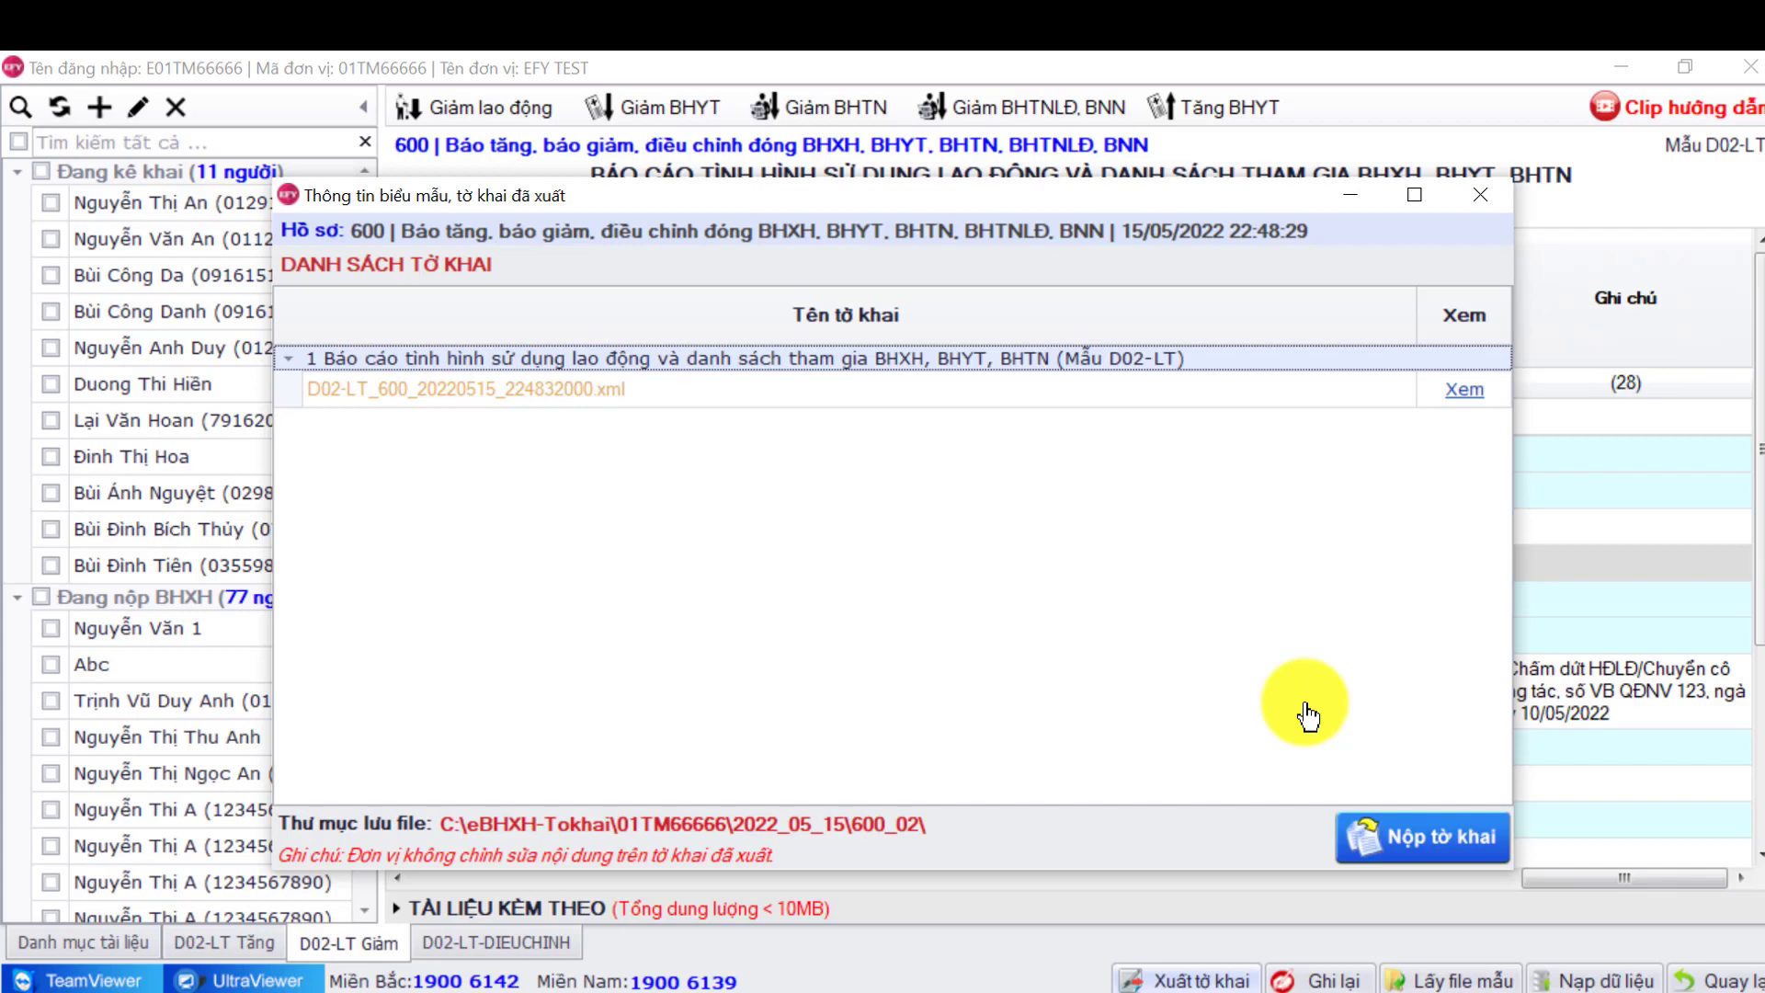
pyautogui.click(1348, 195)
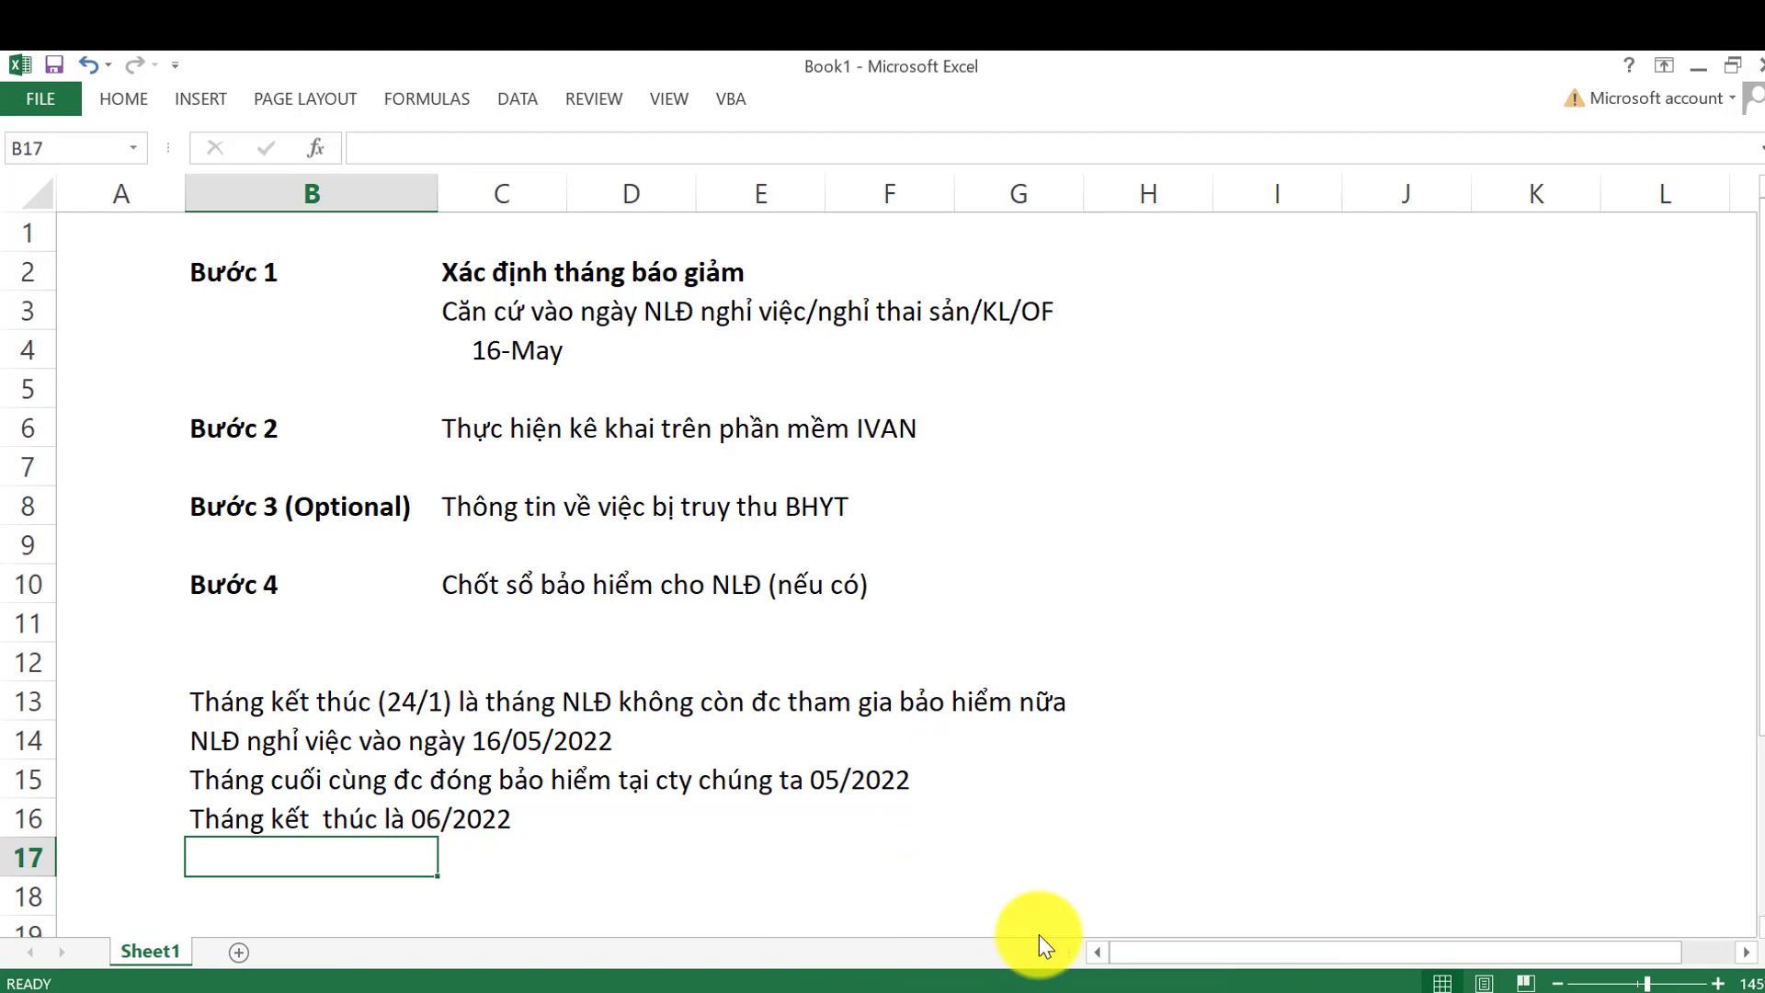
# Switch to the Hướng dẫn bảo hiểm xã hội_Linedu_V1.0 presentation in PowerPoint and find the rule mentioning "ngày 28"
pyautogui.click(685, 611)
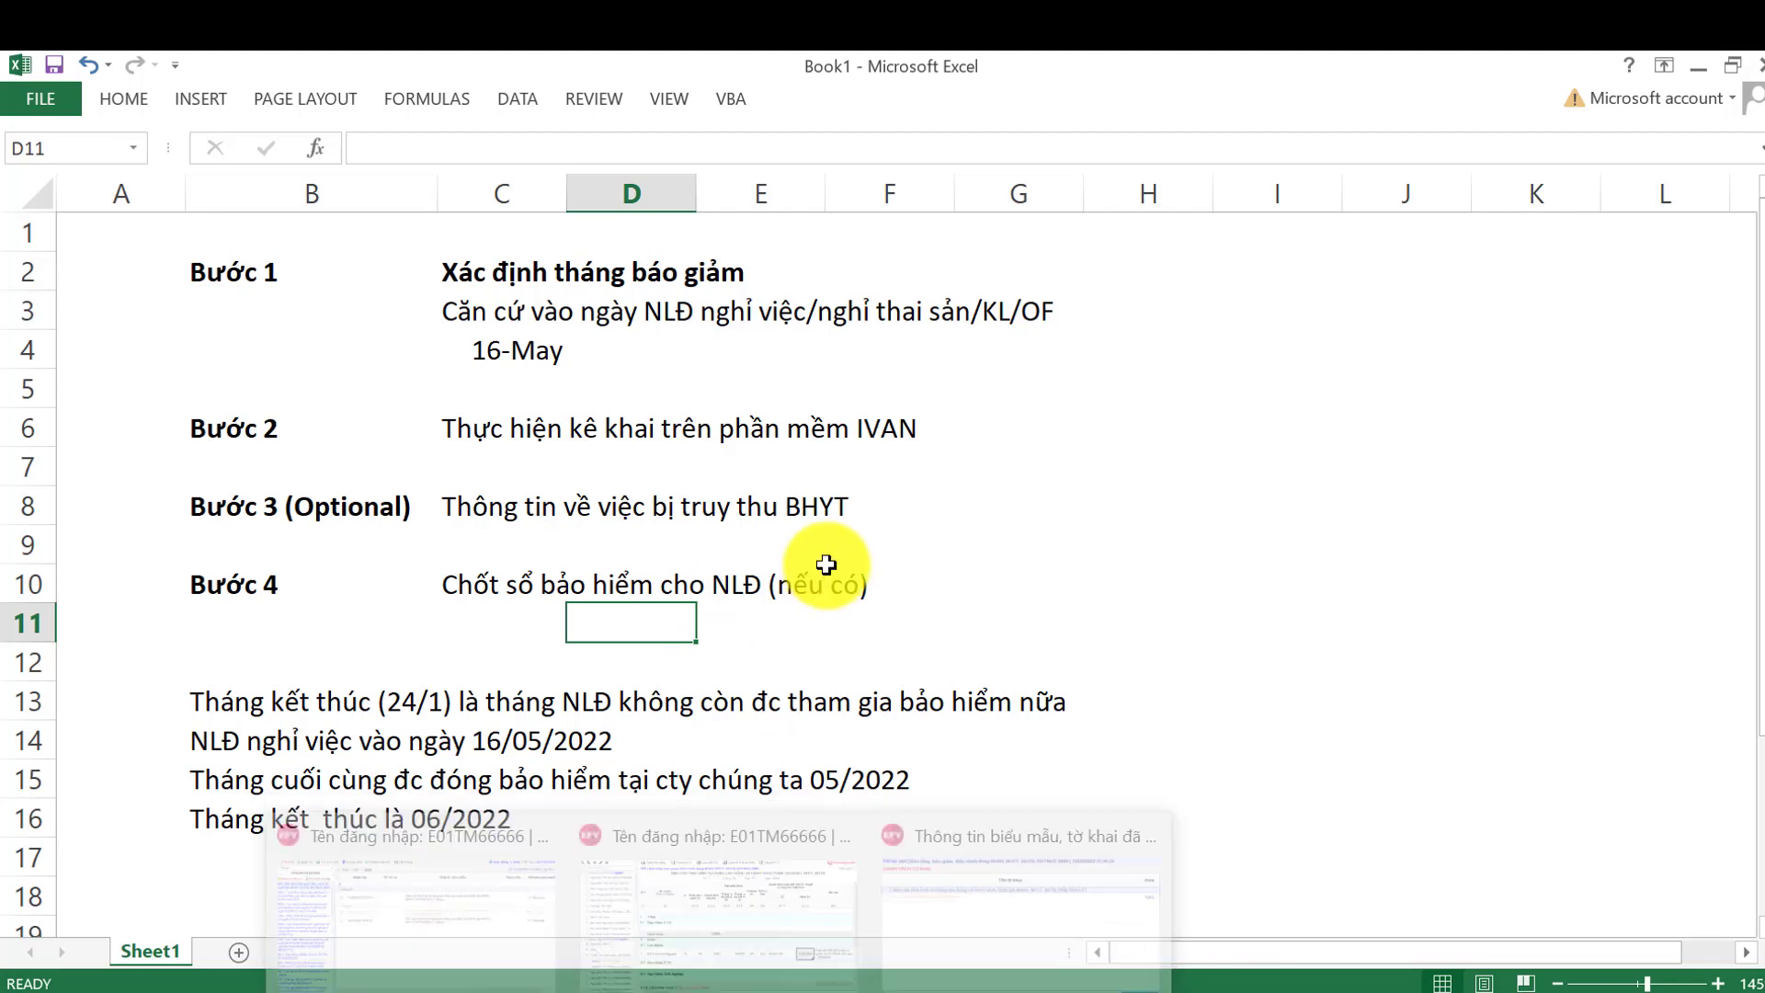
pyautogui.click(1066, 991)
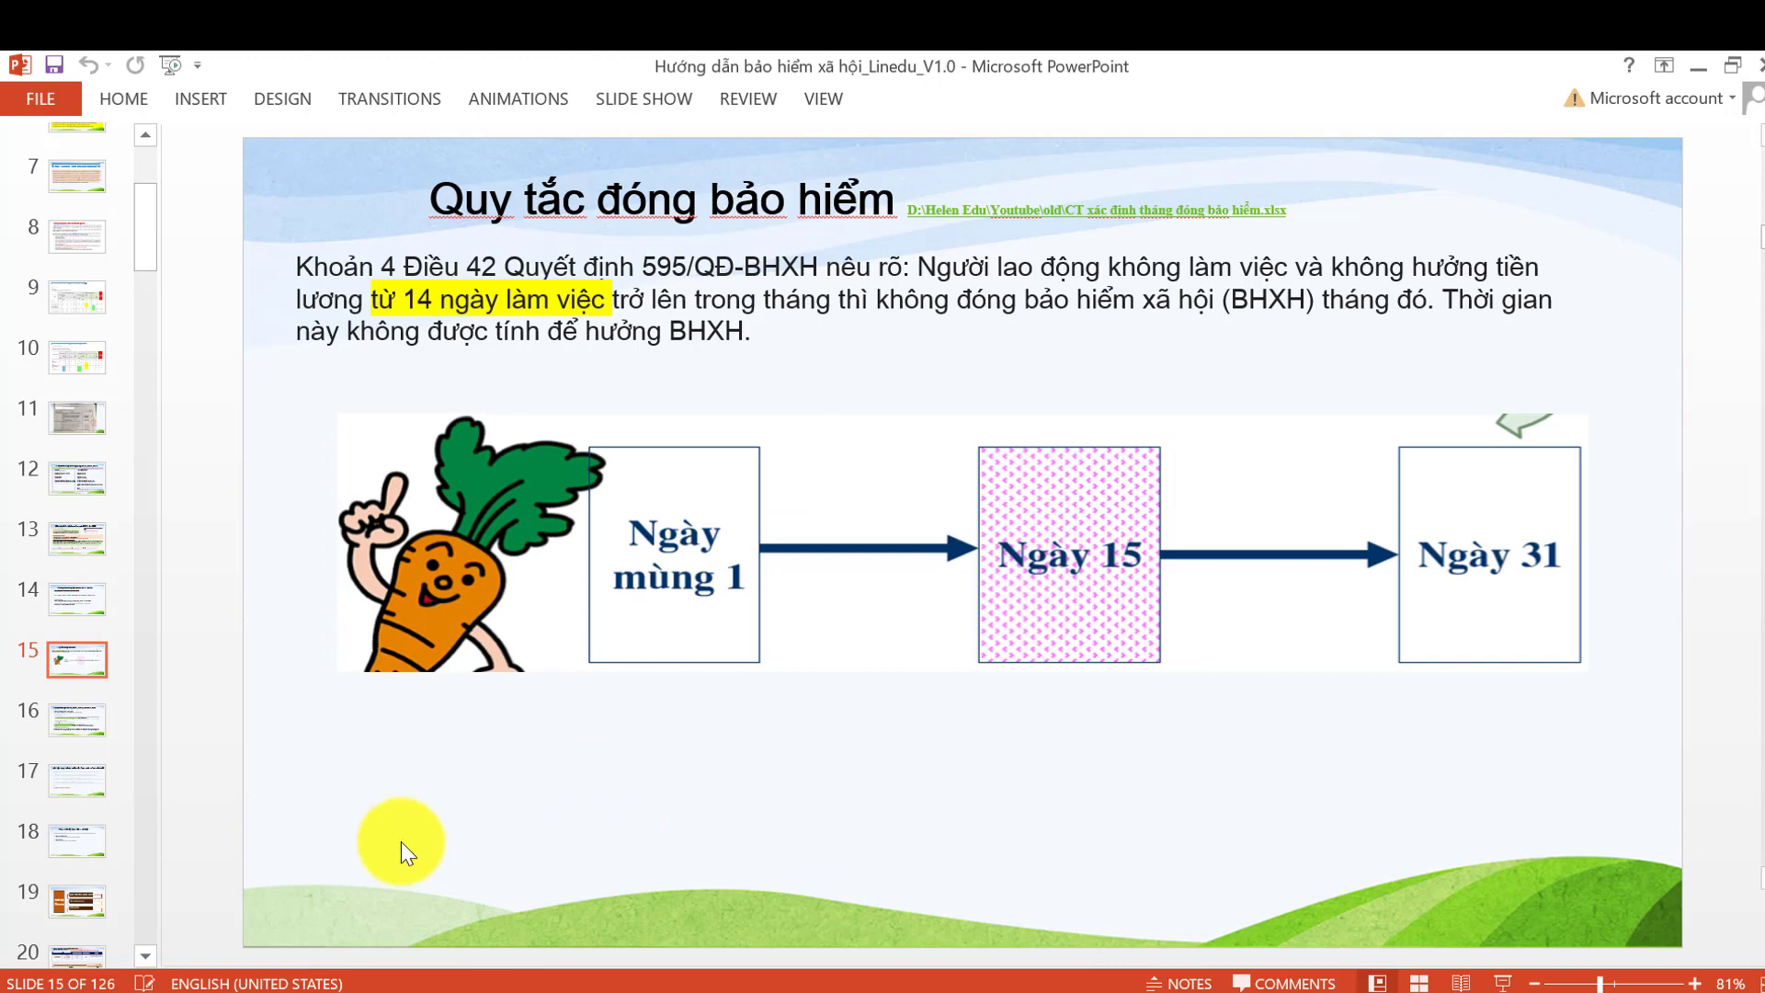
pyautogui.hotkey('ctrl', 'f')
pyautogui.write('14 ng')
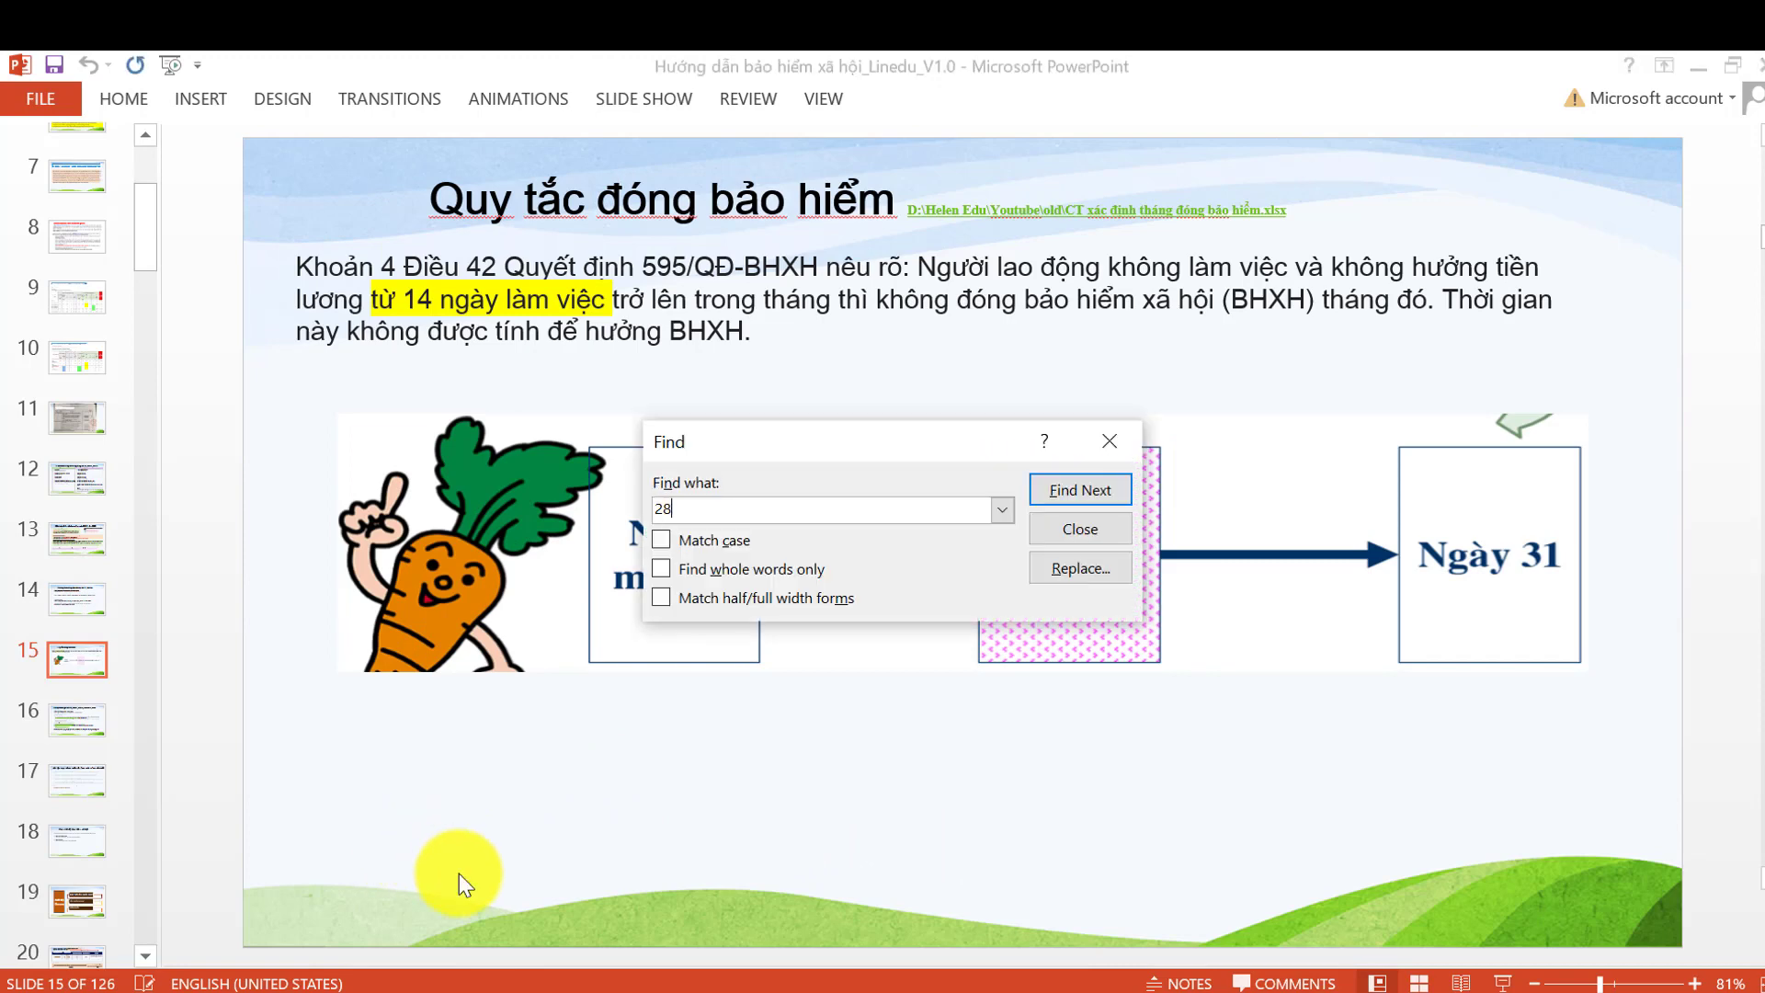
pyautogui.press('BackSpace')
pyautogui.press('BackSpace')
pyautogui.press('BackSpace')
pyautogui.press('BackSpace')
pyautogui.press('BackSpace')
pyautogui.write('ngày 28')
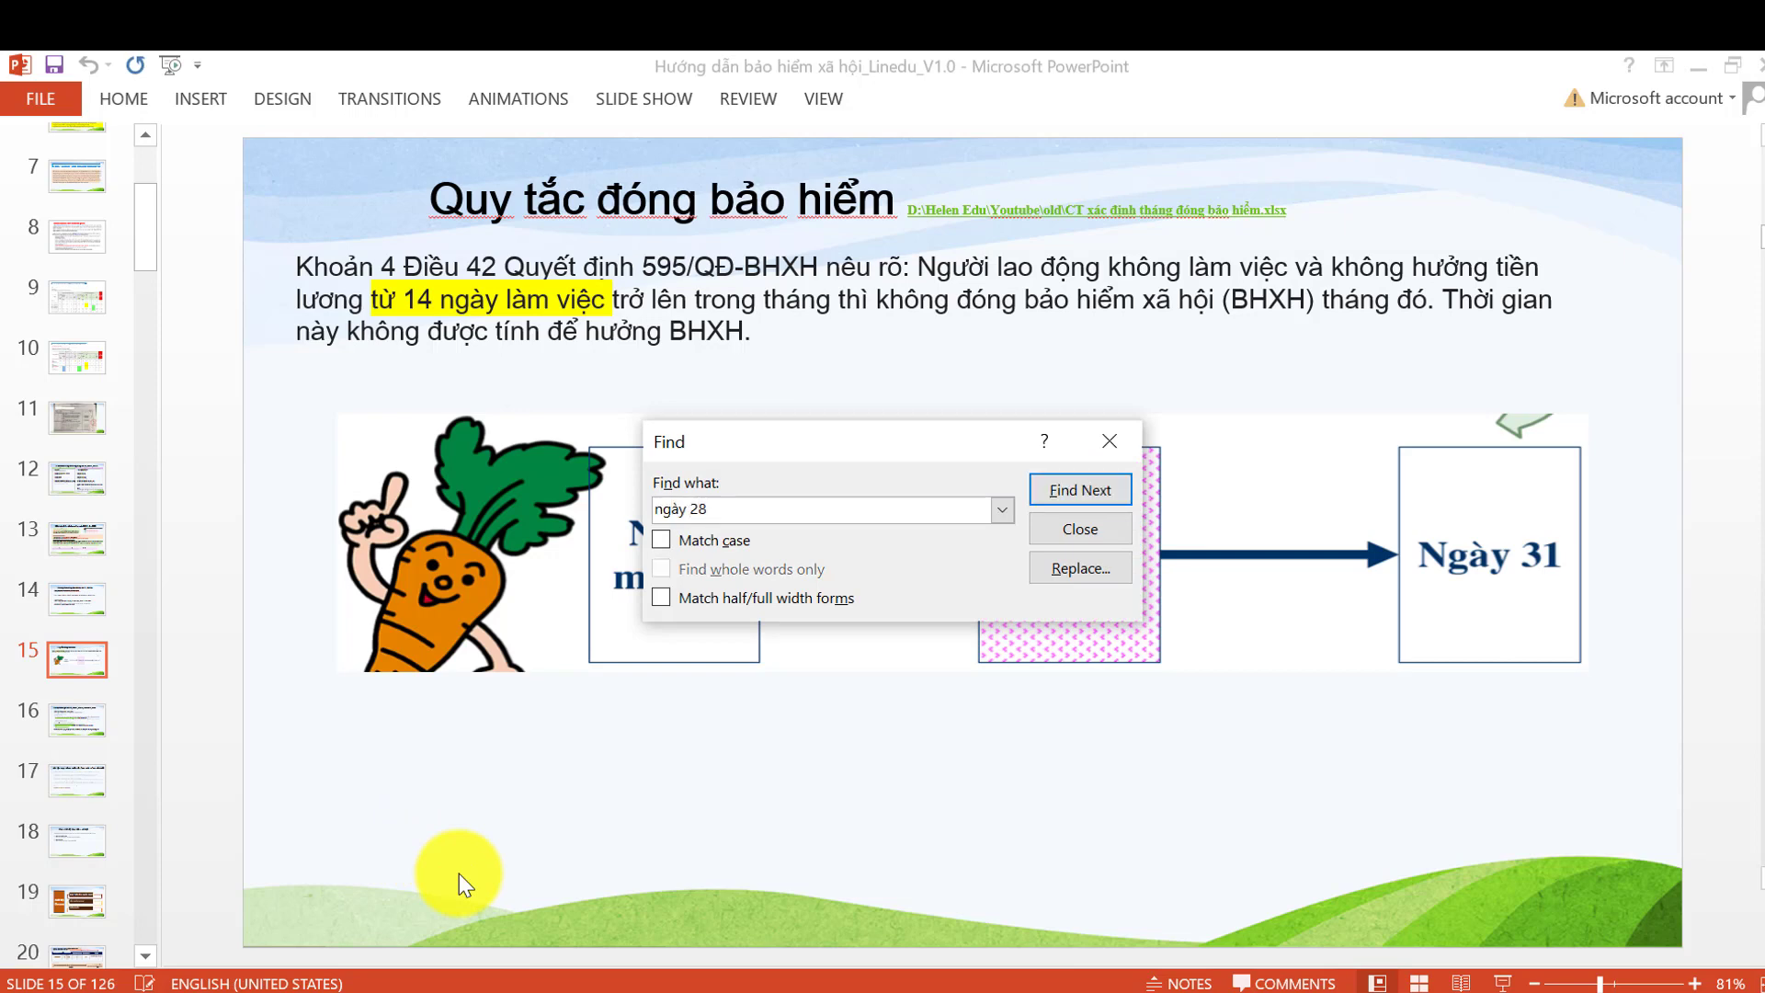
pyautogui.press('Return')
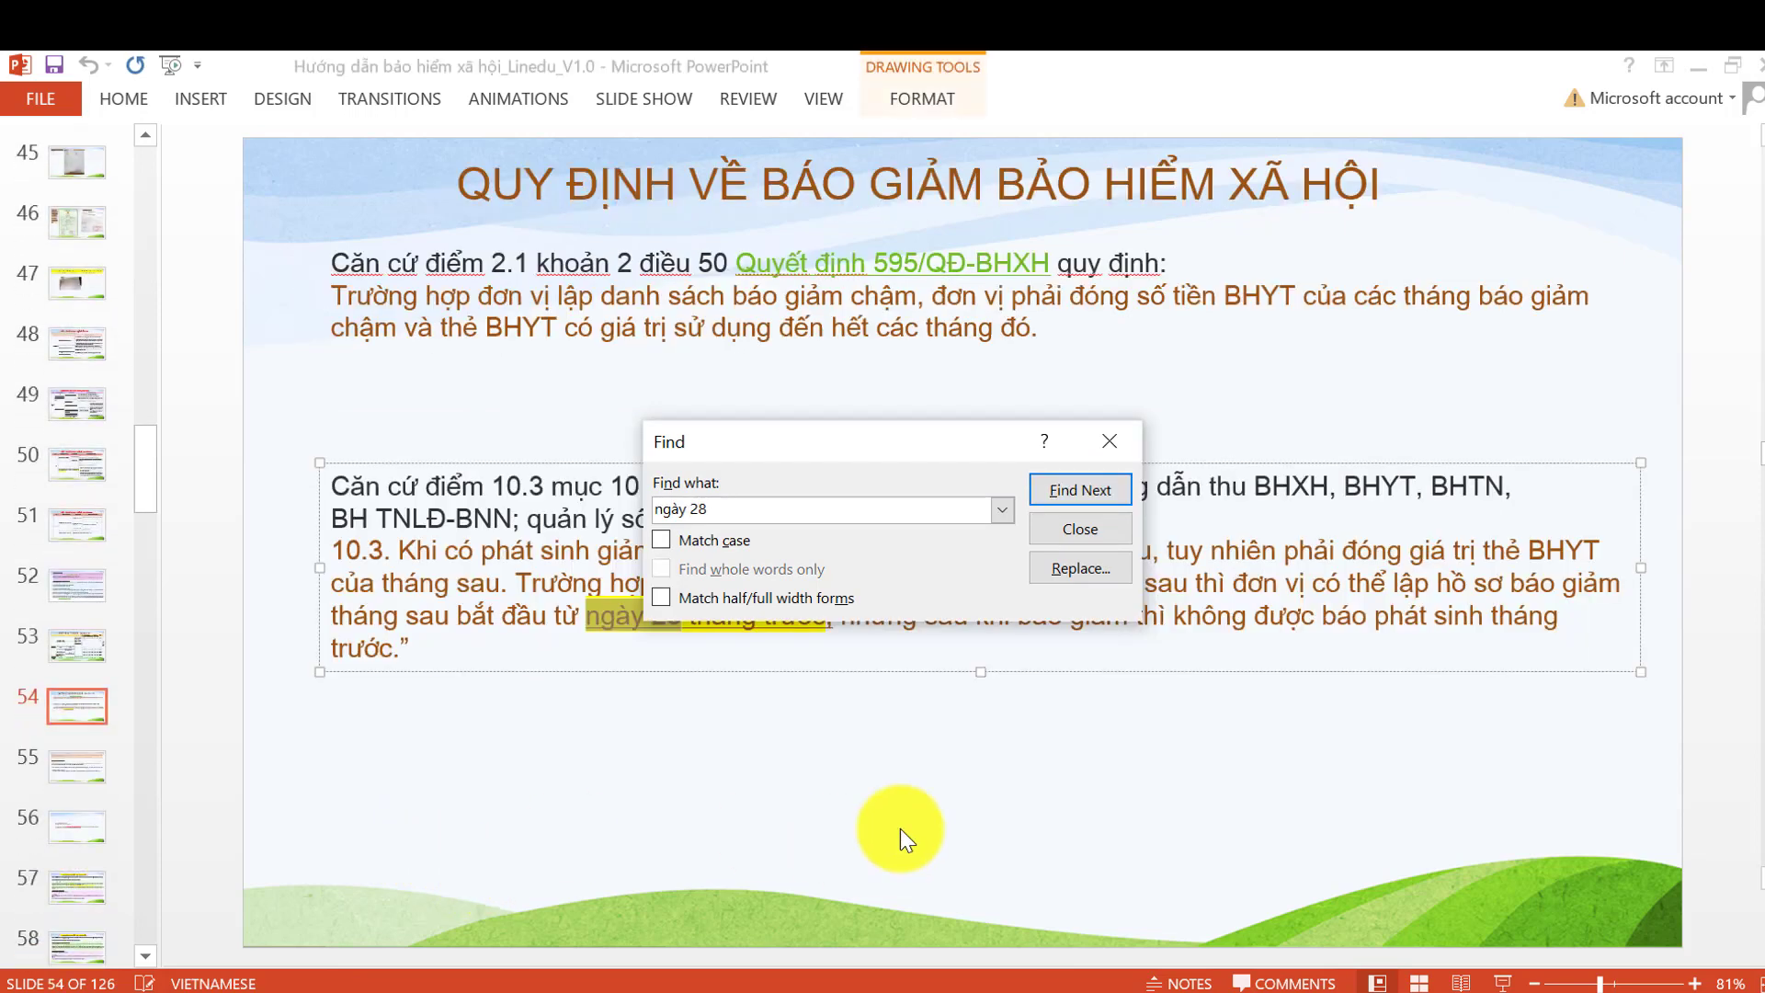
pyautogui.click(1101, 537)
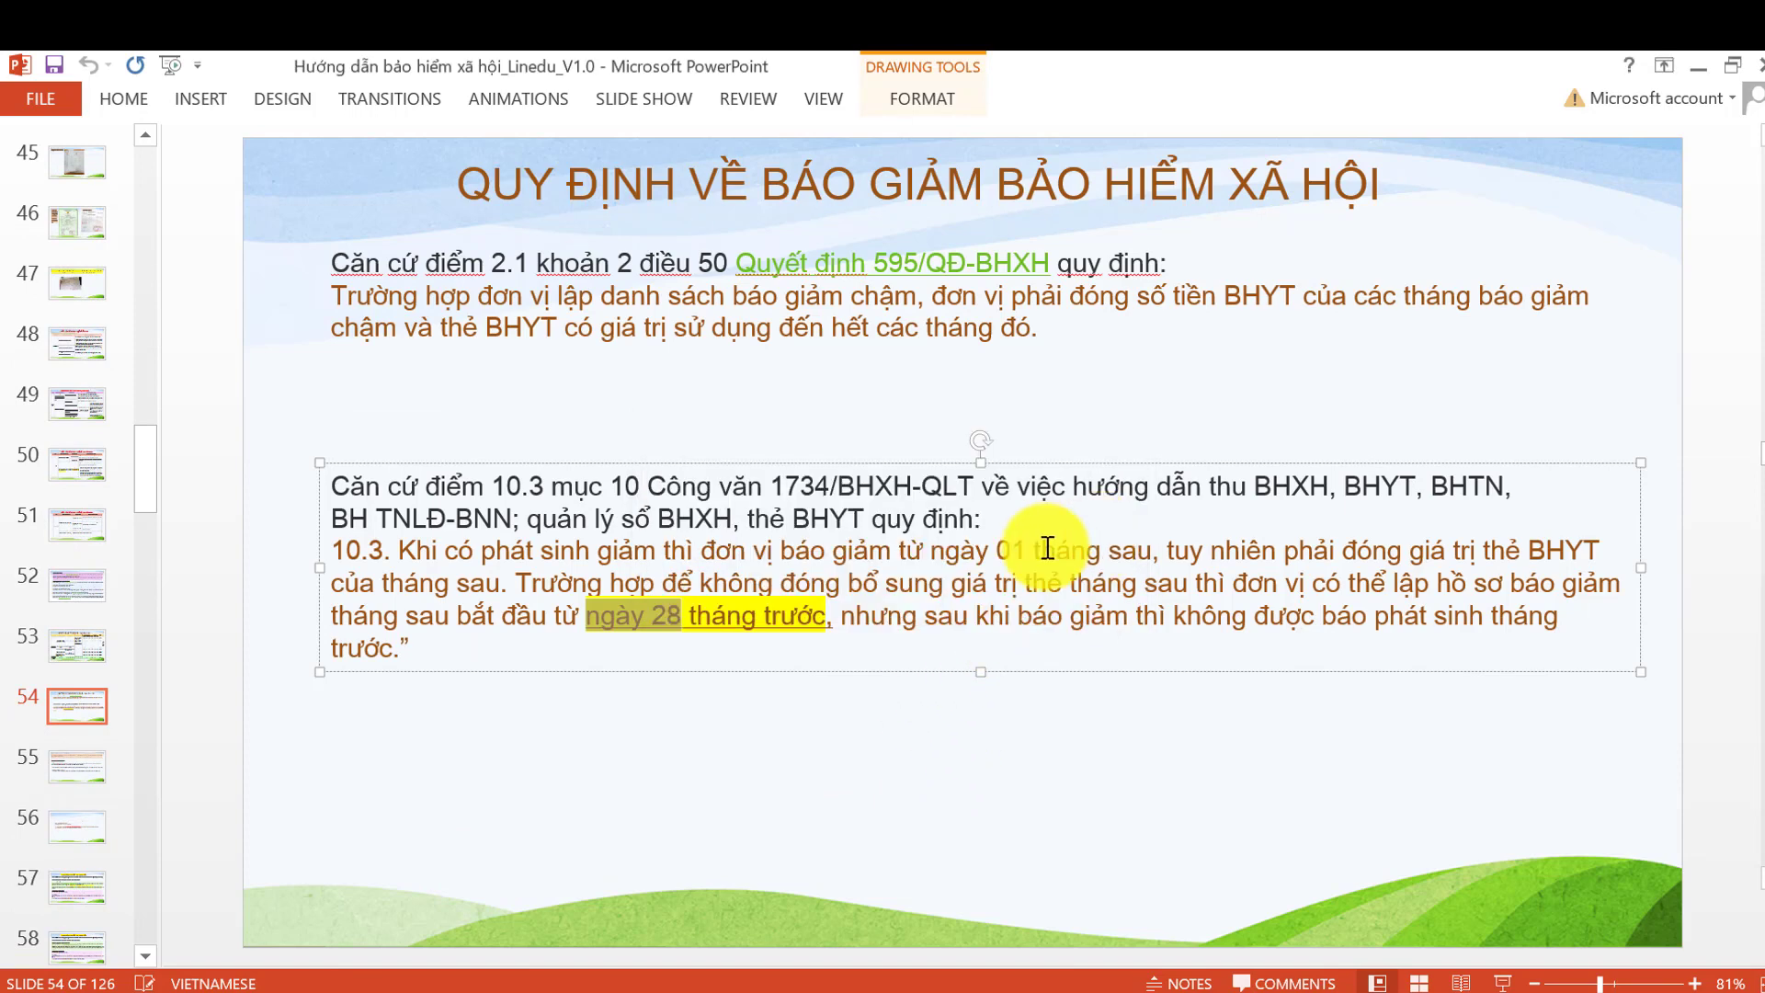
pyautogui.click(931, 541)
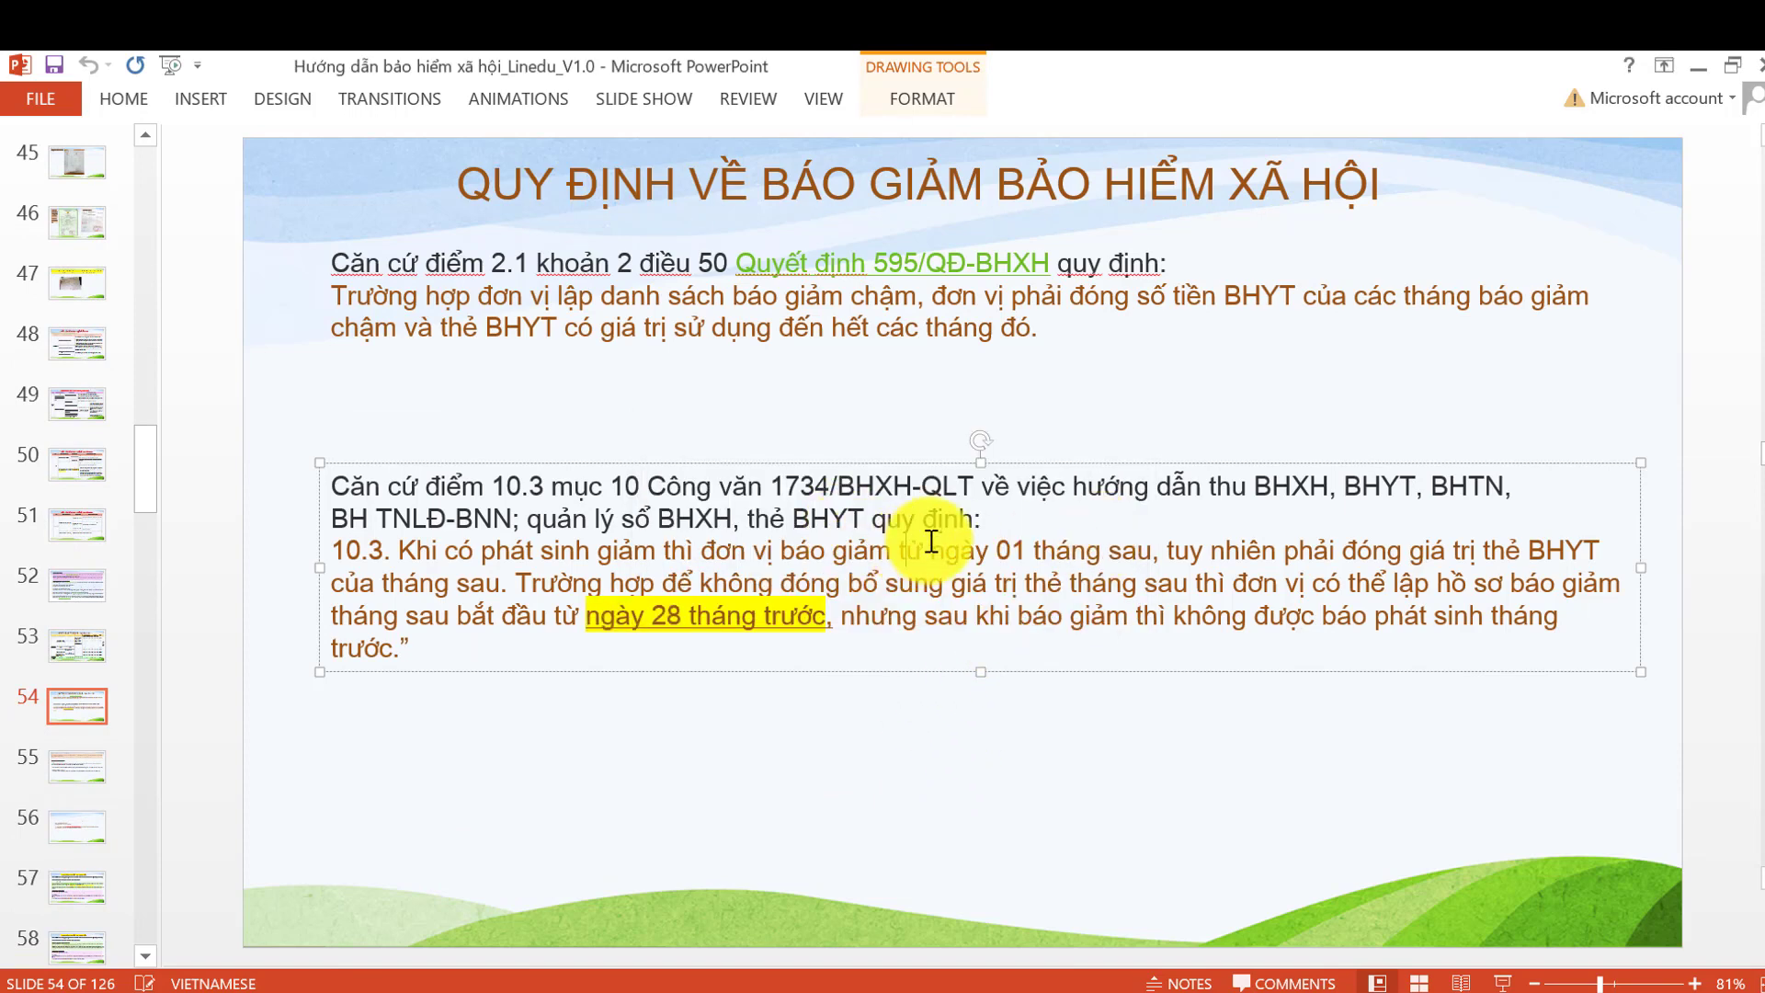
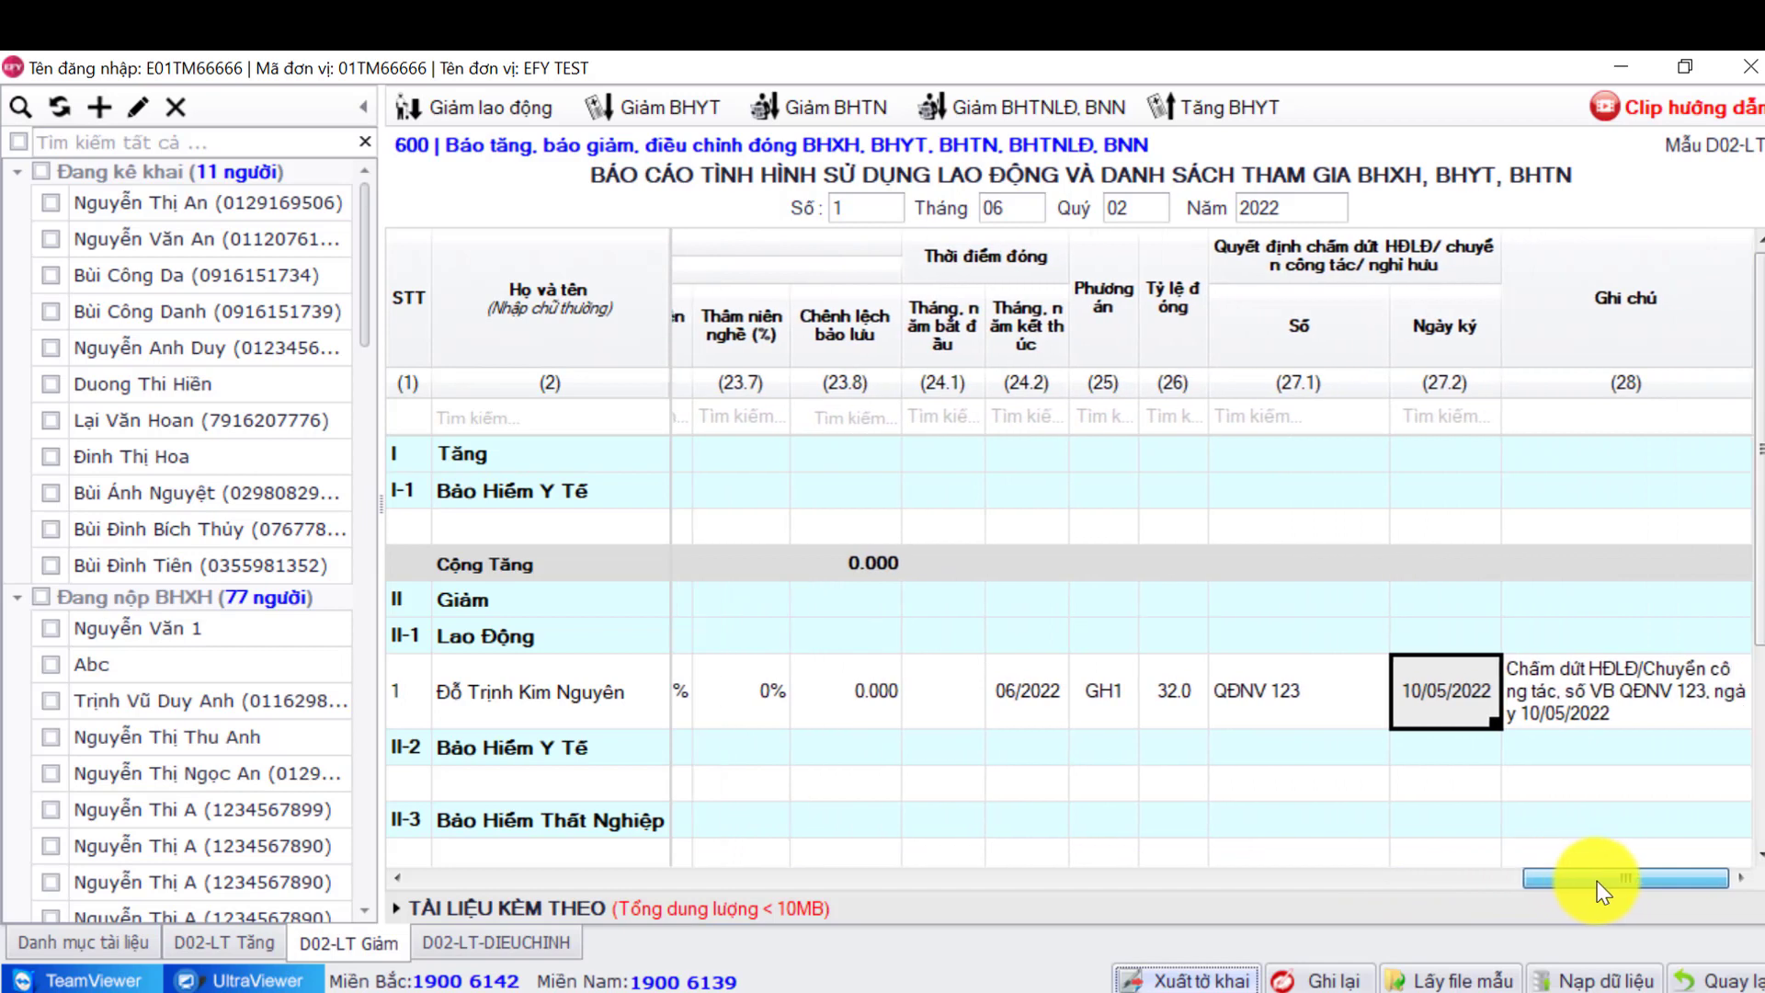
# Set Tháng, năm kết thúc (24.2) in the employee's Lao động row of the EFY declaration to 05/2022
pyautogui.click(1043, 694)
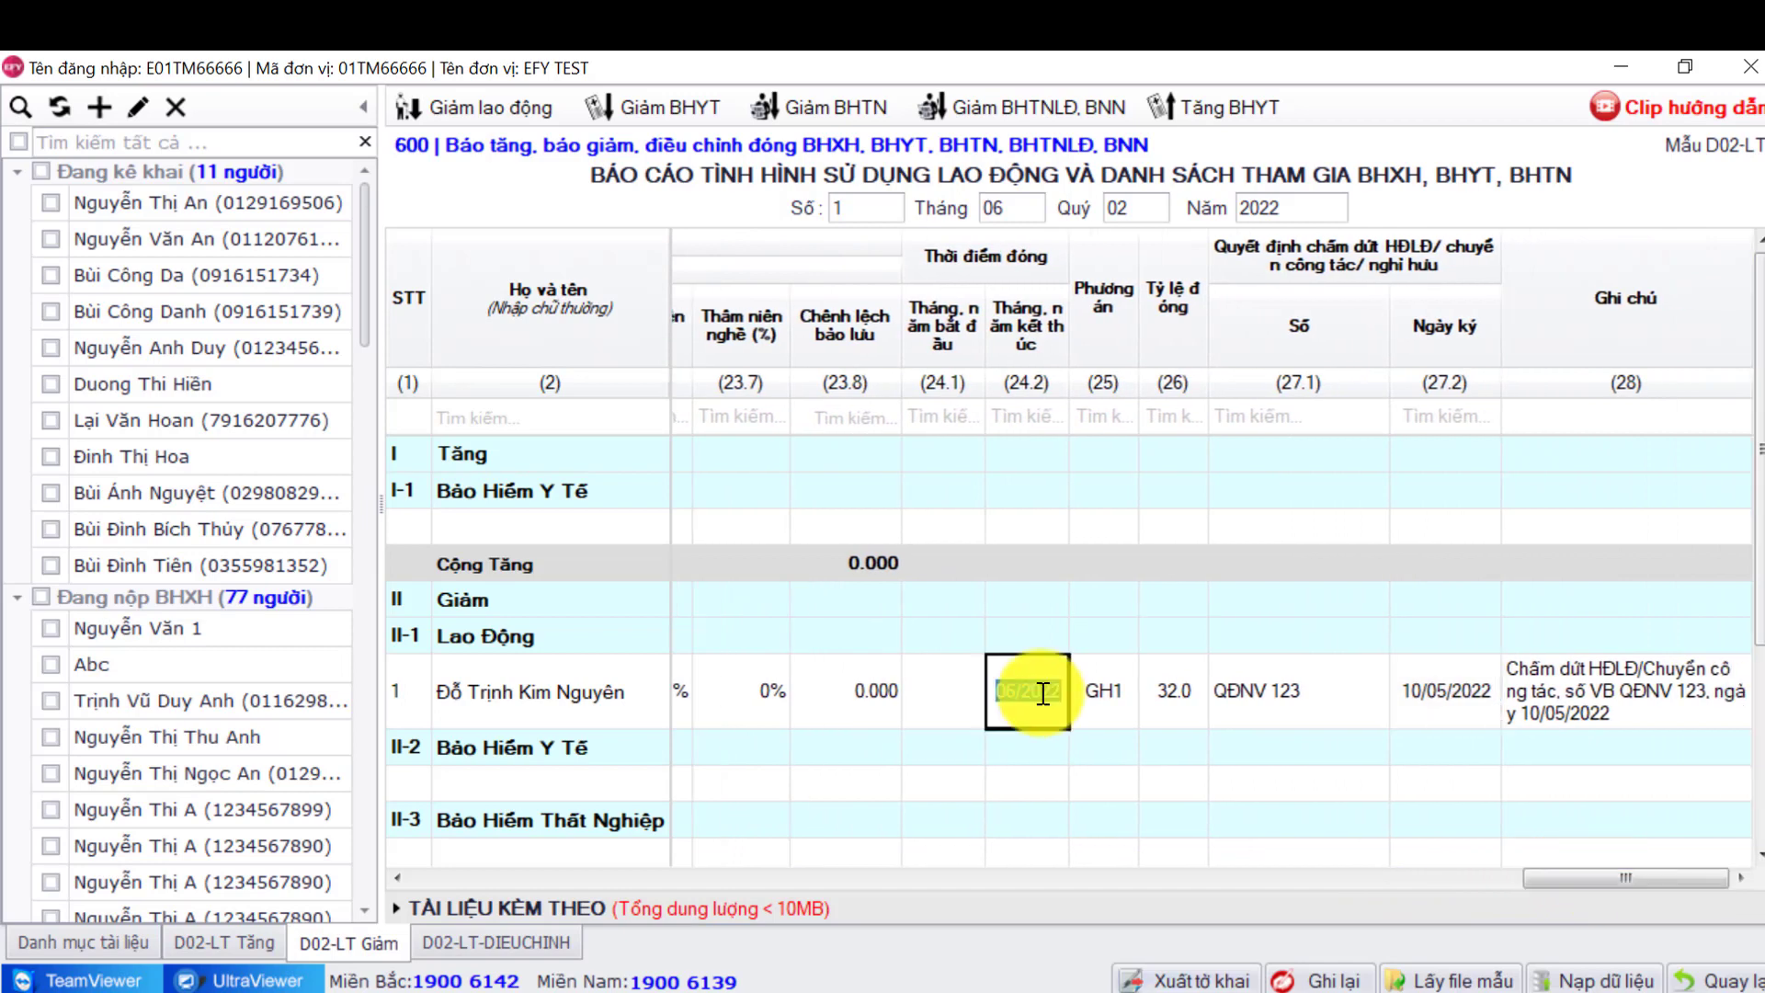
pyautogui.write('05/2022')
pyautogui.press('BackSpace')
pyautogui.press('BackSpace')
pyautogui.write('22')
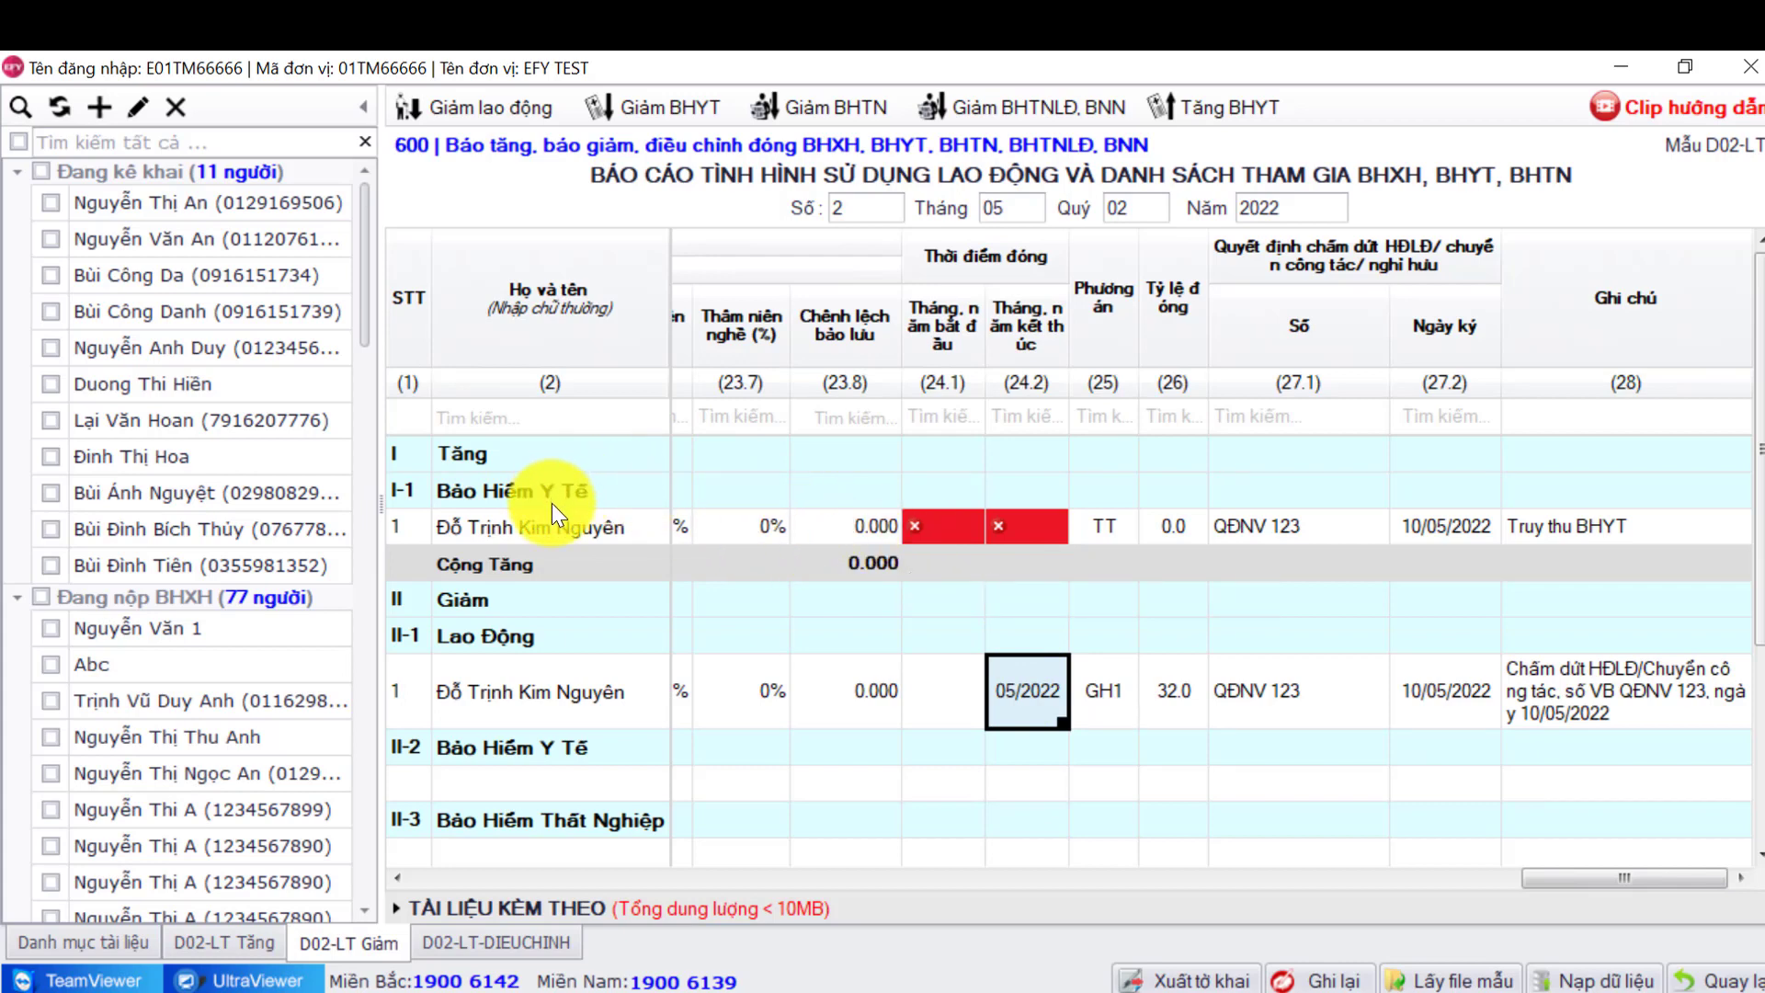
pyautogui.moveTo(1550, 871); pyautogui.dragTo(1541, 777)
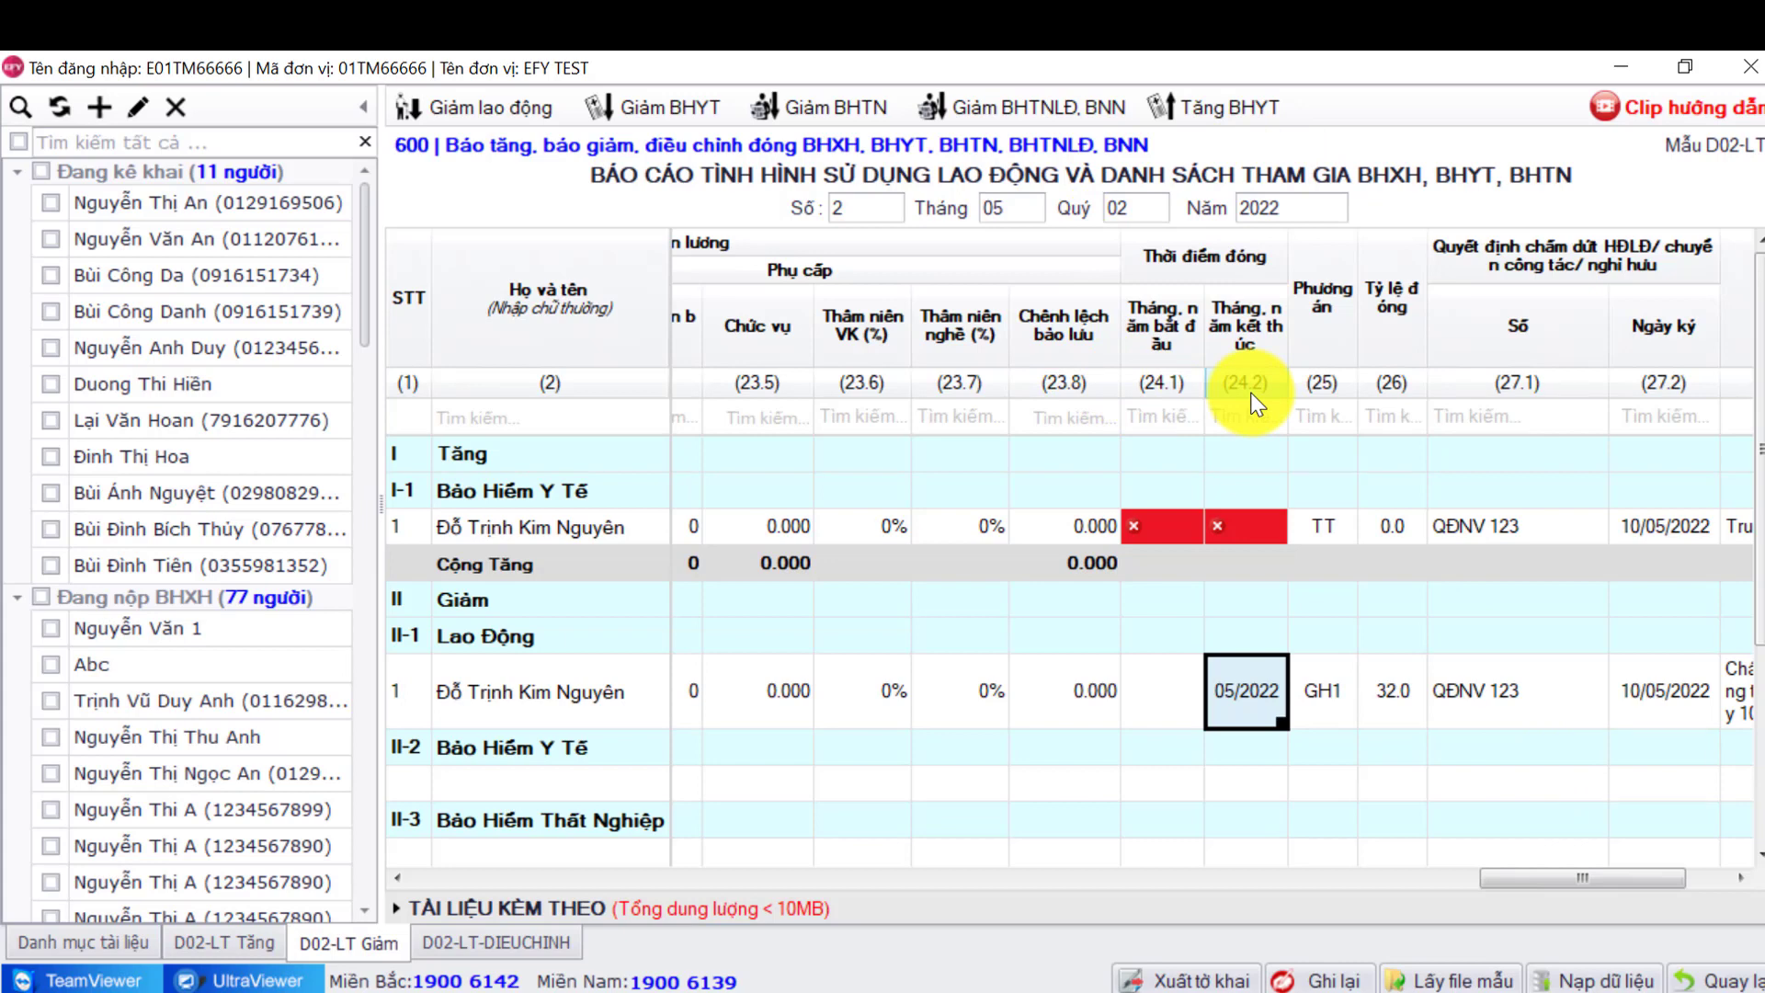
# Set both the start month (24.1) and end month (24.2) in the Tăng Bảo Hiểm Y Tế row to 05/2022
pyautogui.click(1155, 532)
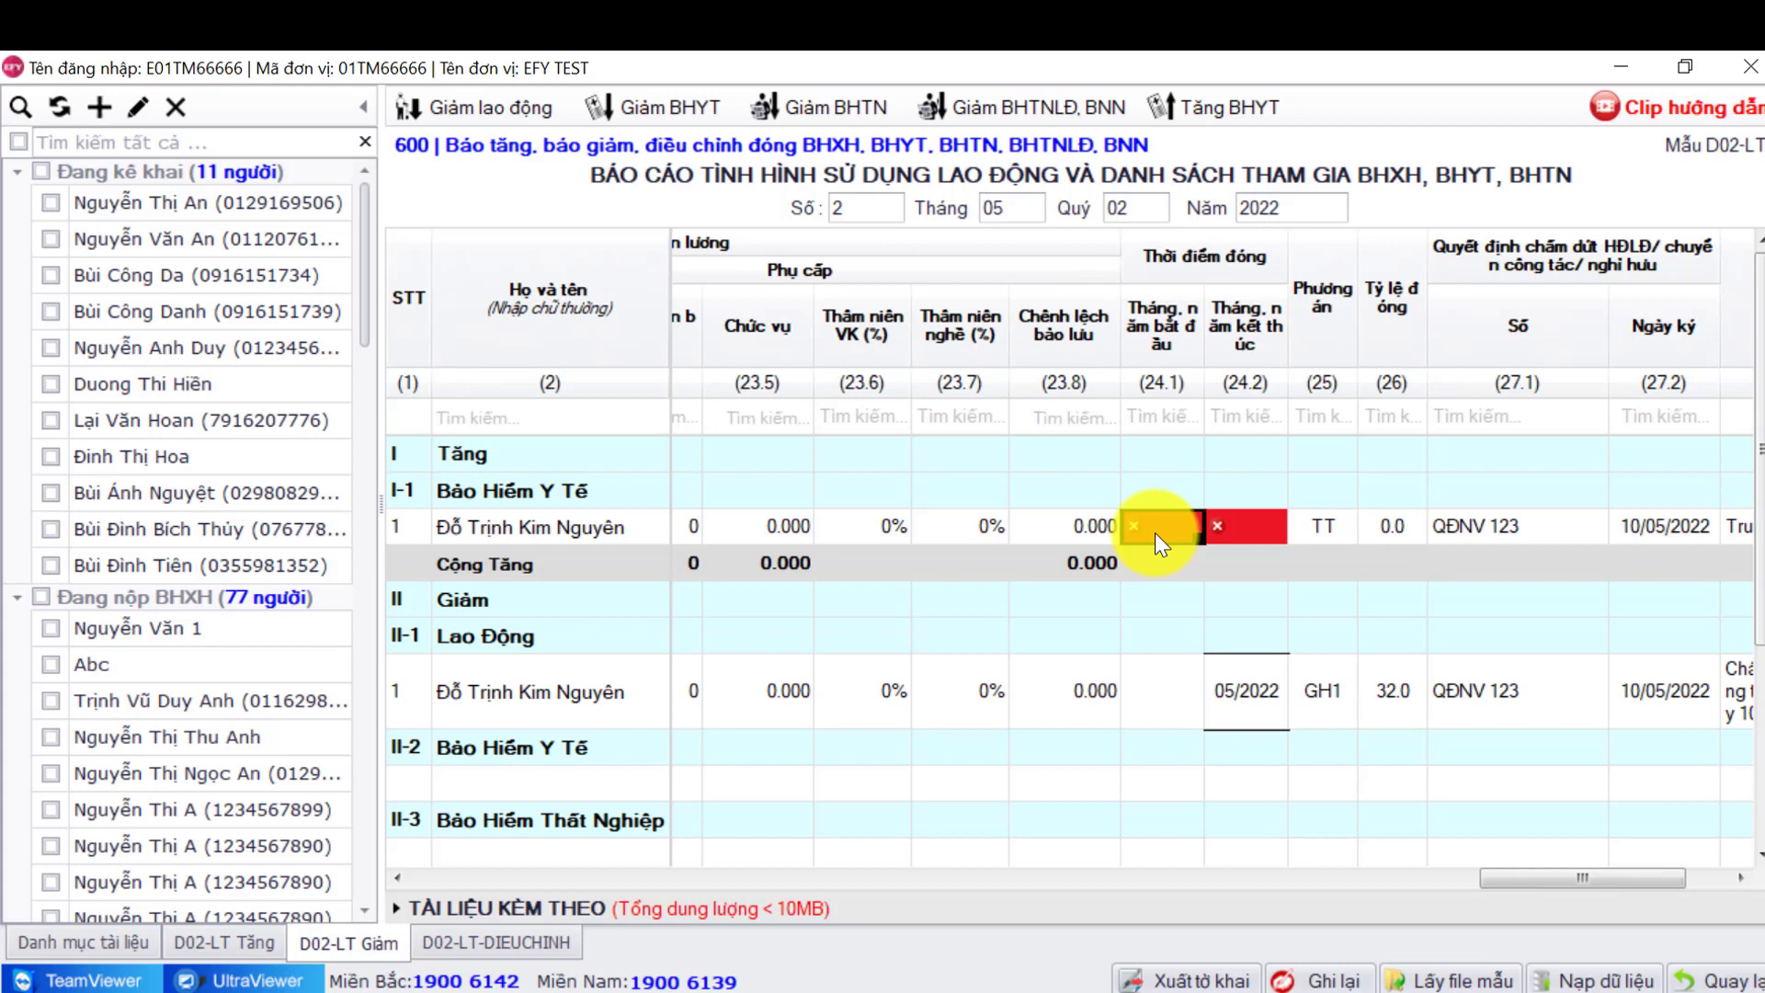
pyautogui.click(1154, 532)
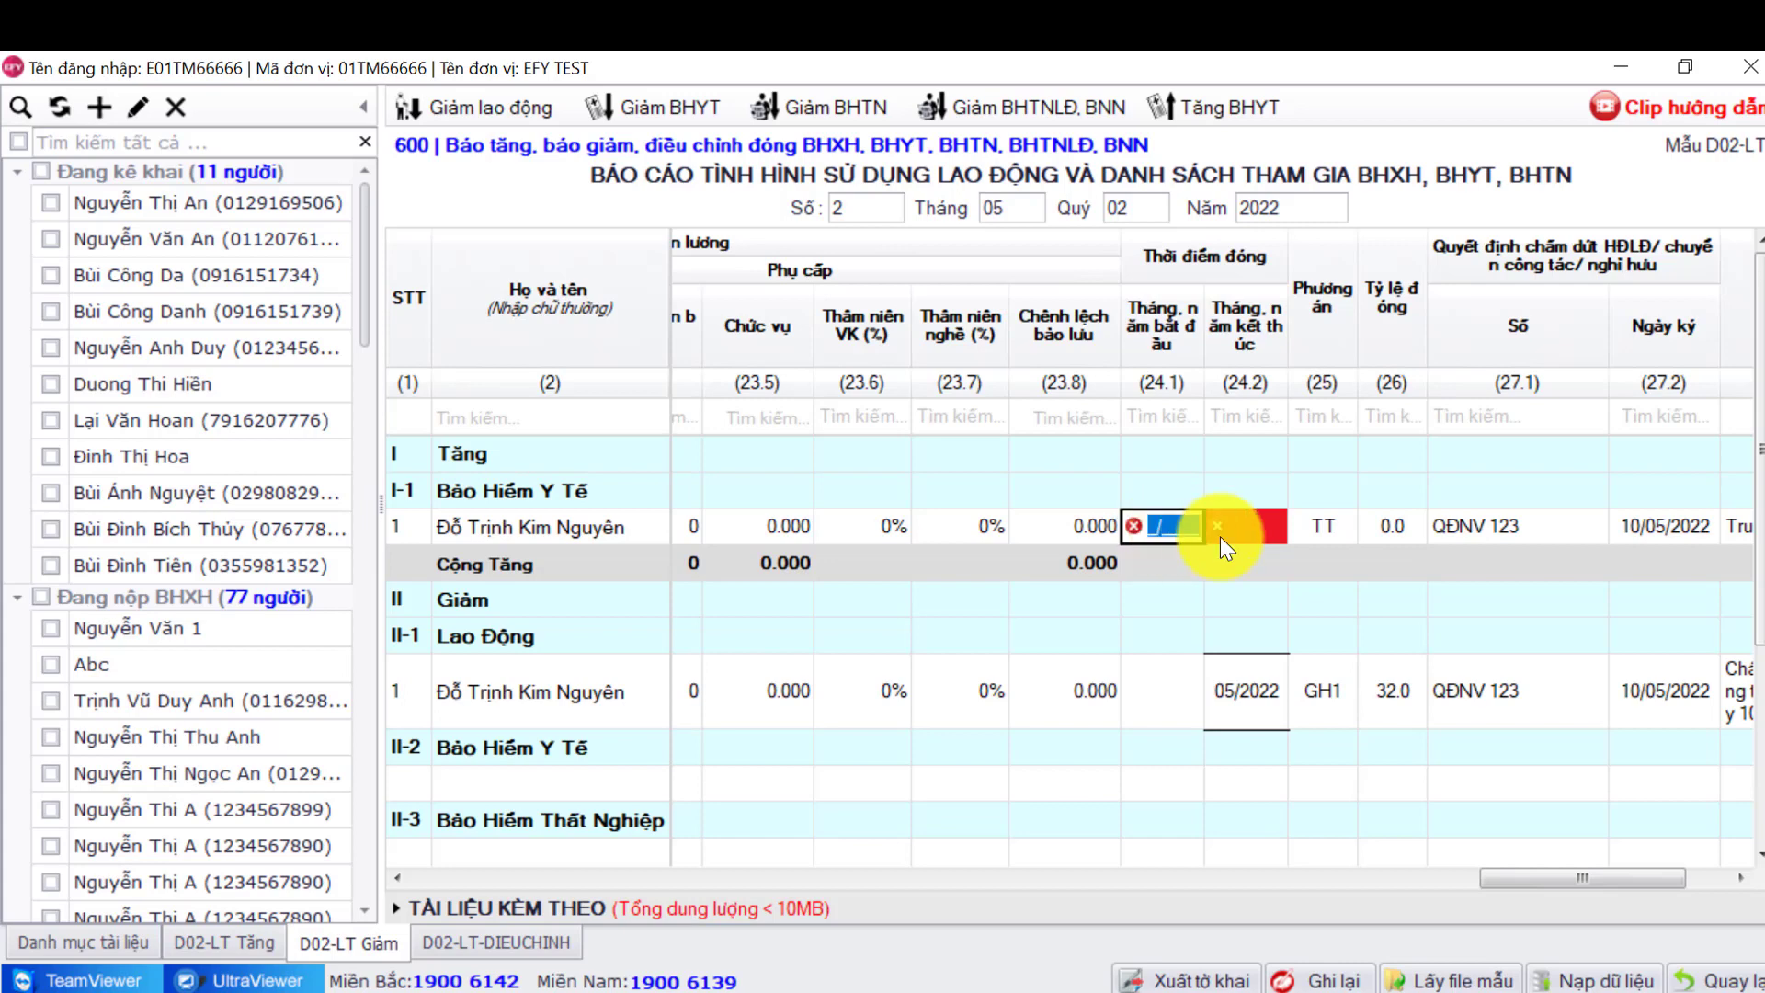
pyautogui.write('052022')
pyautogui.click(1220, 536)
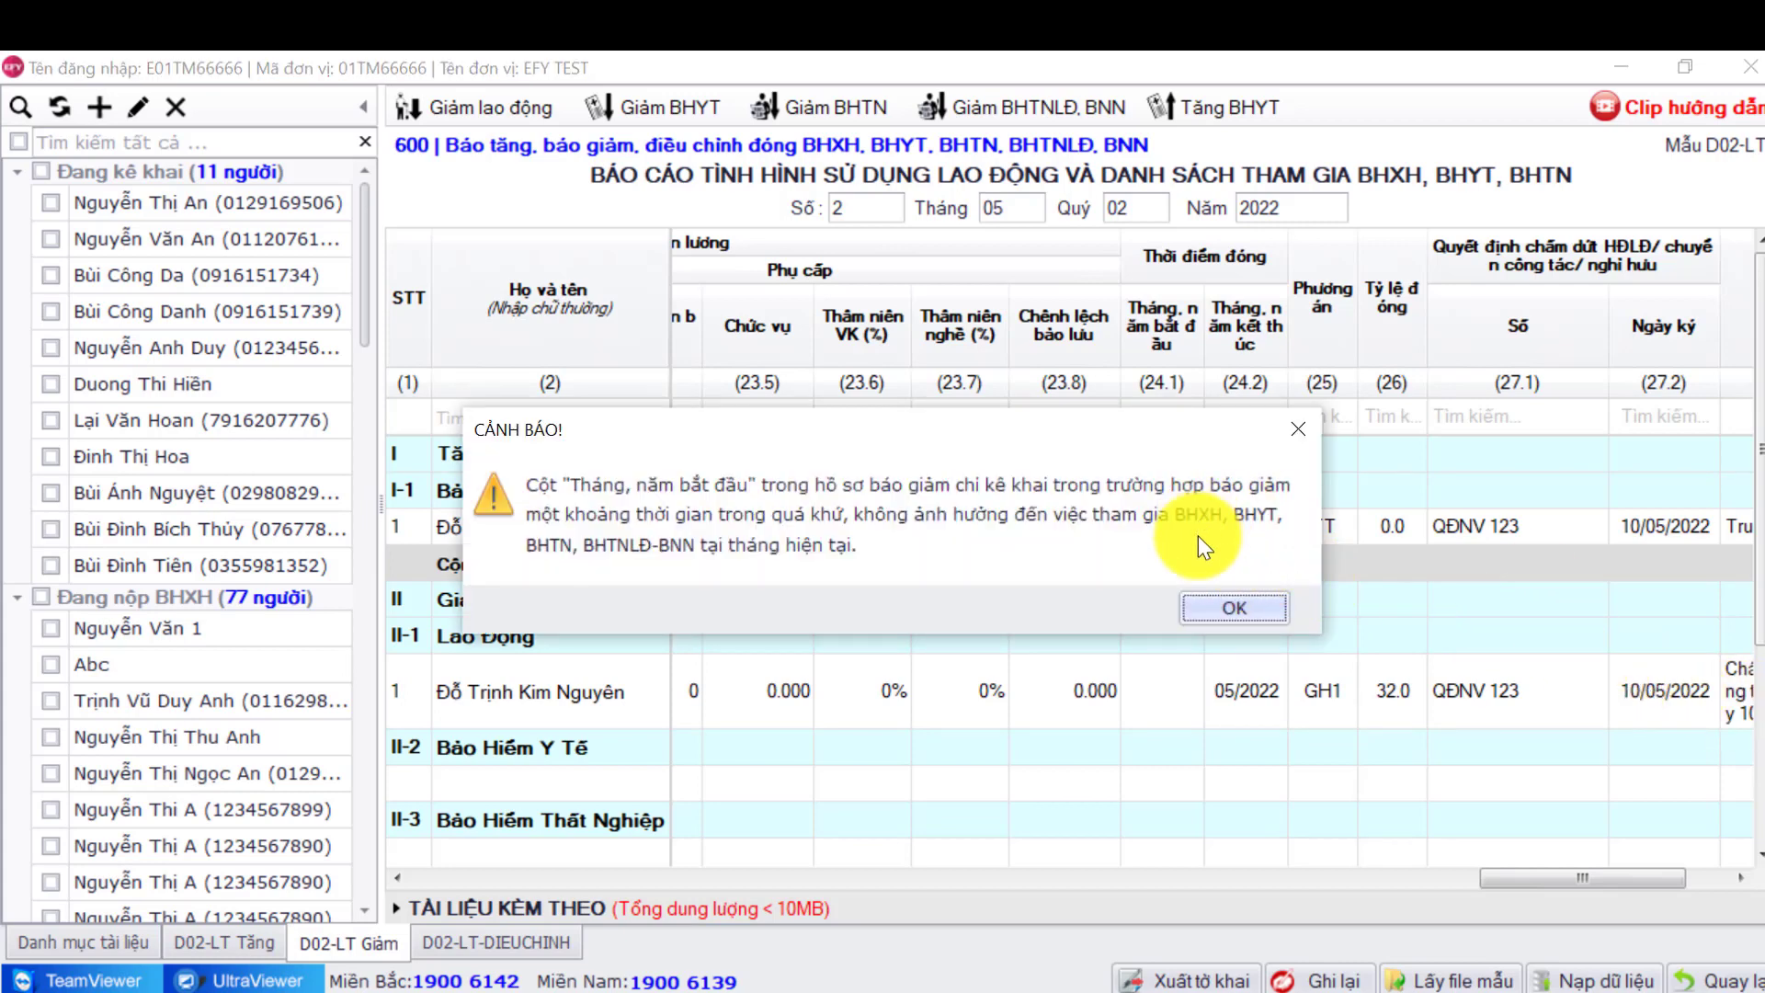
pyautogui.click(1232, 604)
pyautogui.click(1264, 524)
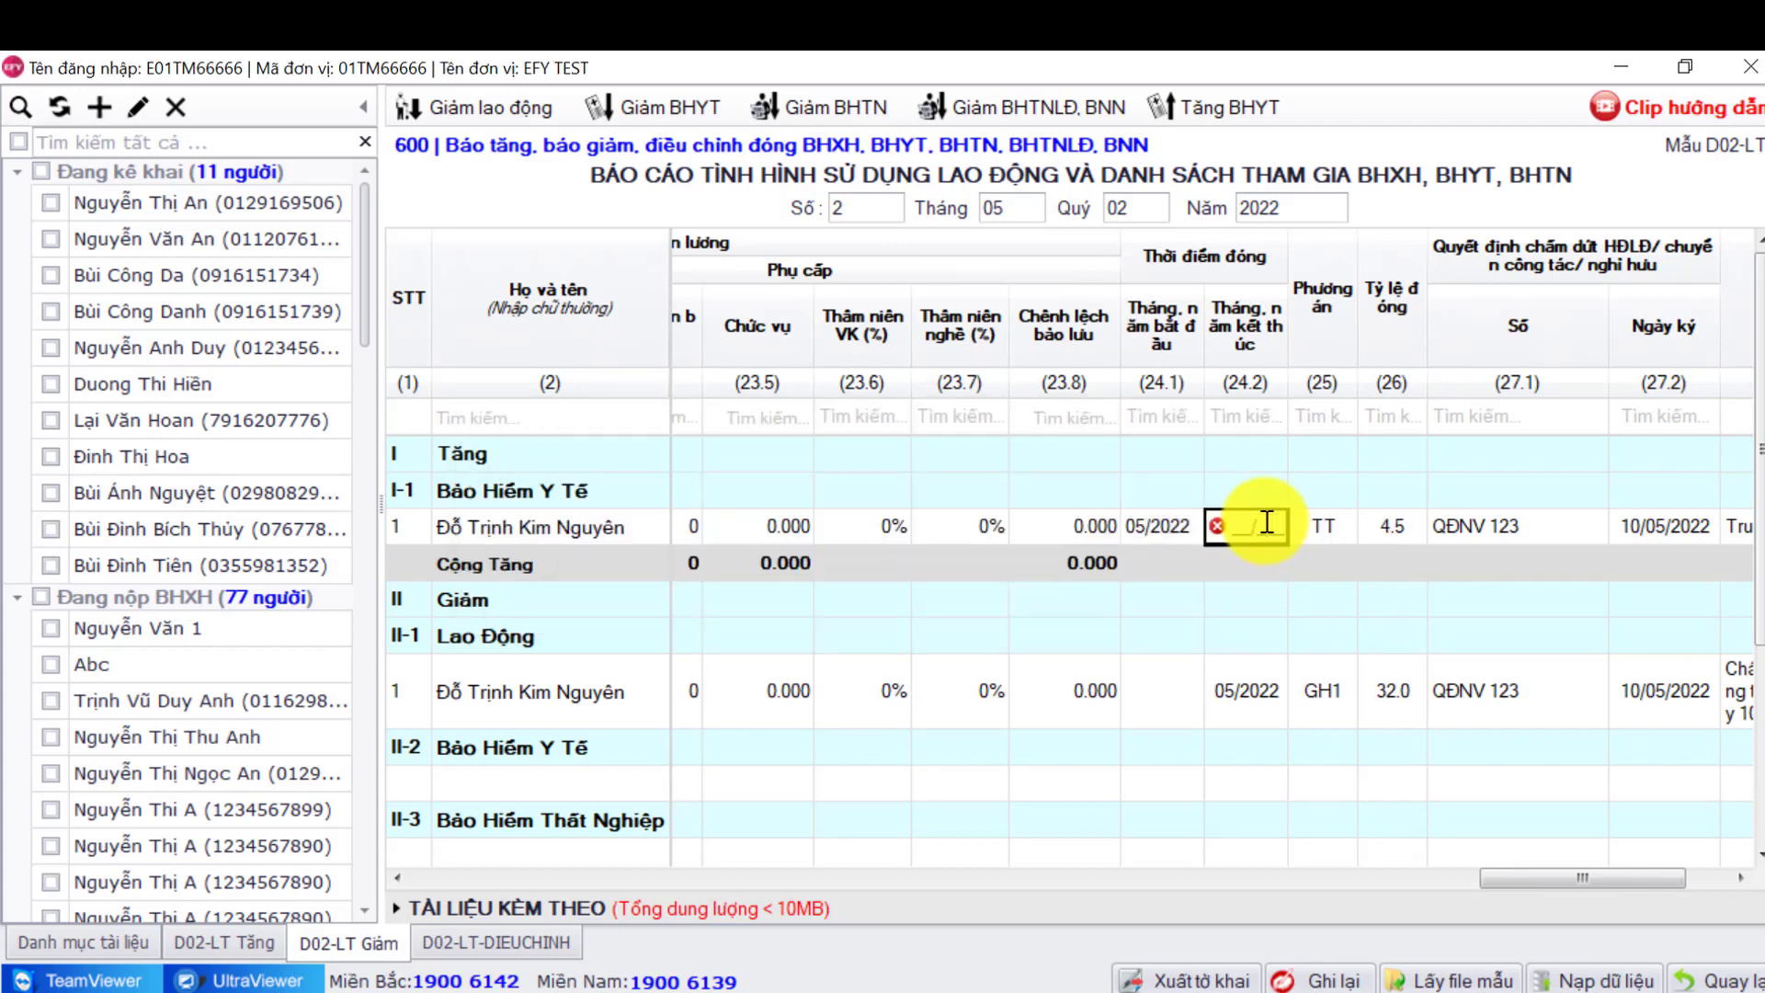
pyautogui.write('052022')
pyautogui.click(1310, 625)
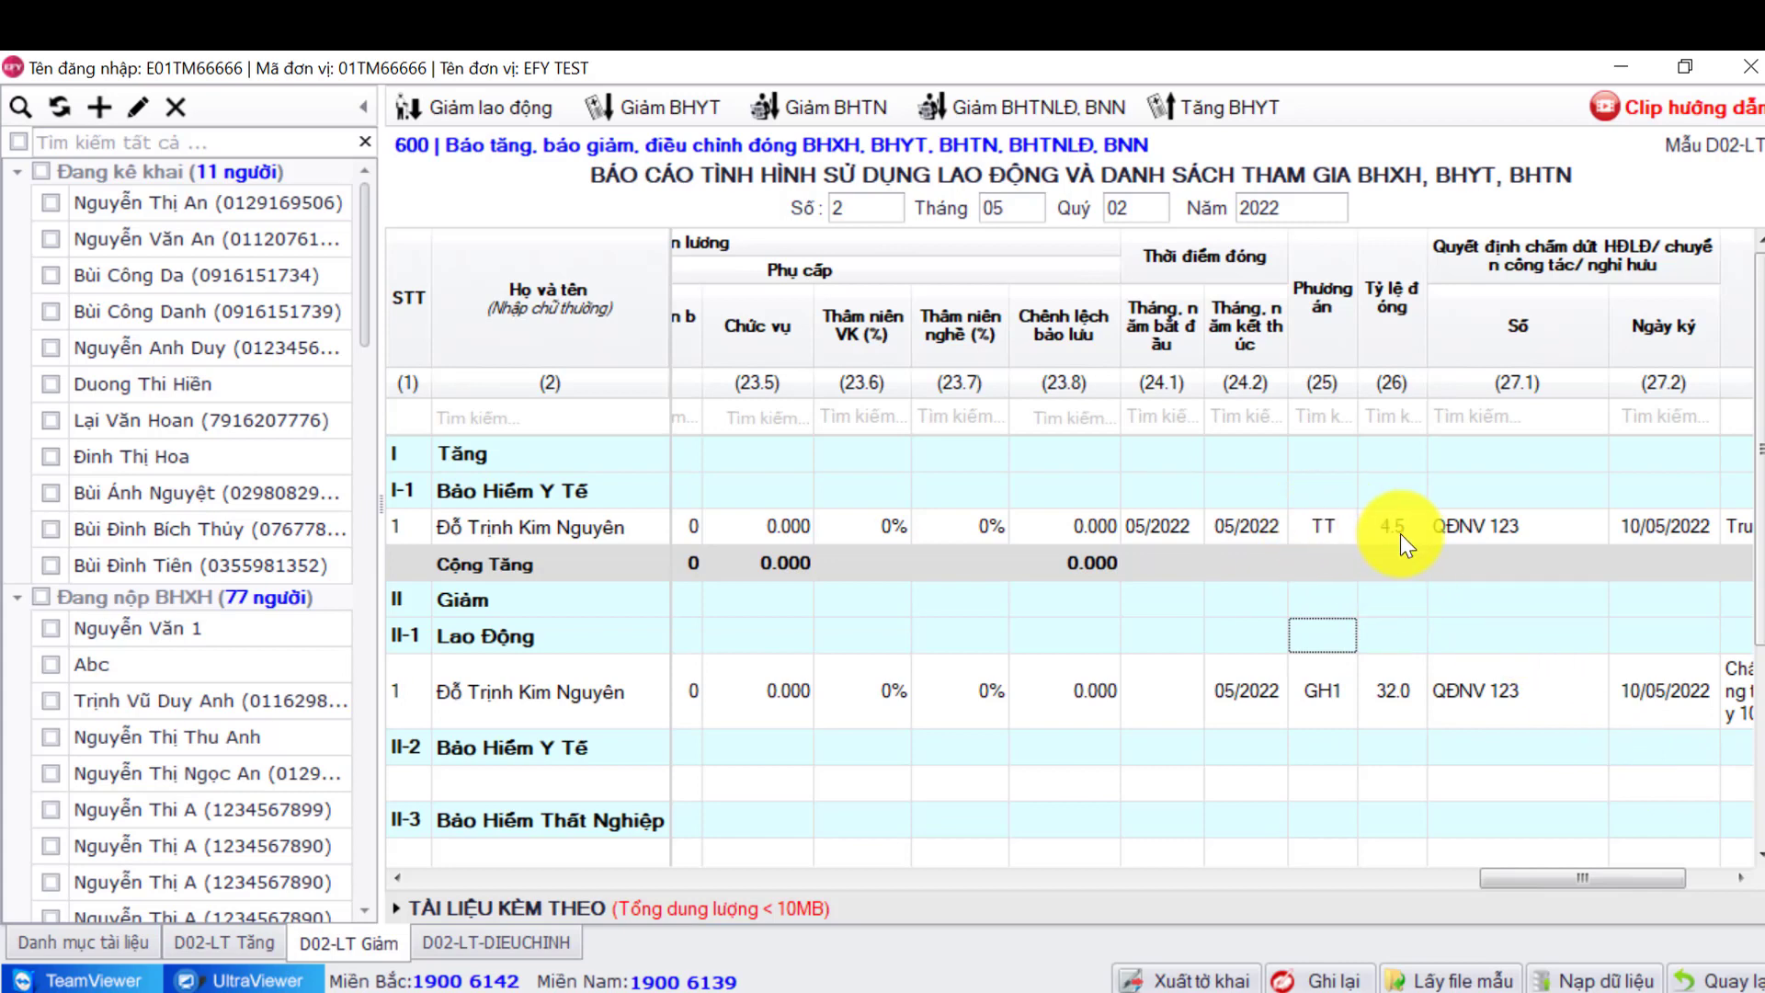
# Set Tháng, năm kết thúc (24.2) in the employee's Giảm Lao Động row to 04/2022
pyautogui.click(1238, 686)
pyautogui.click(1252, 688)
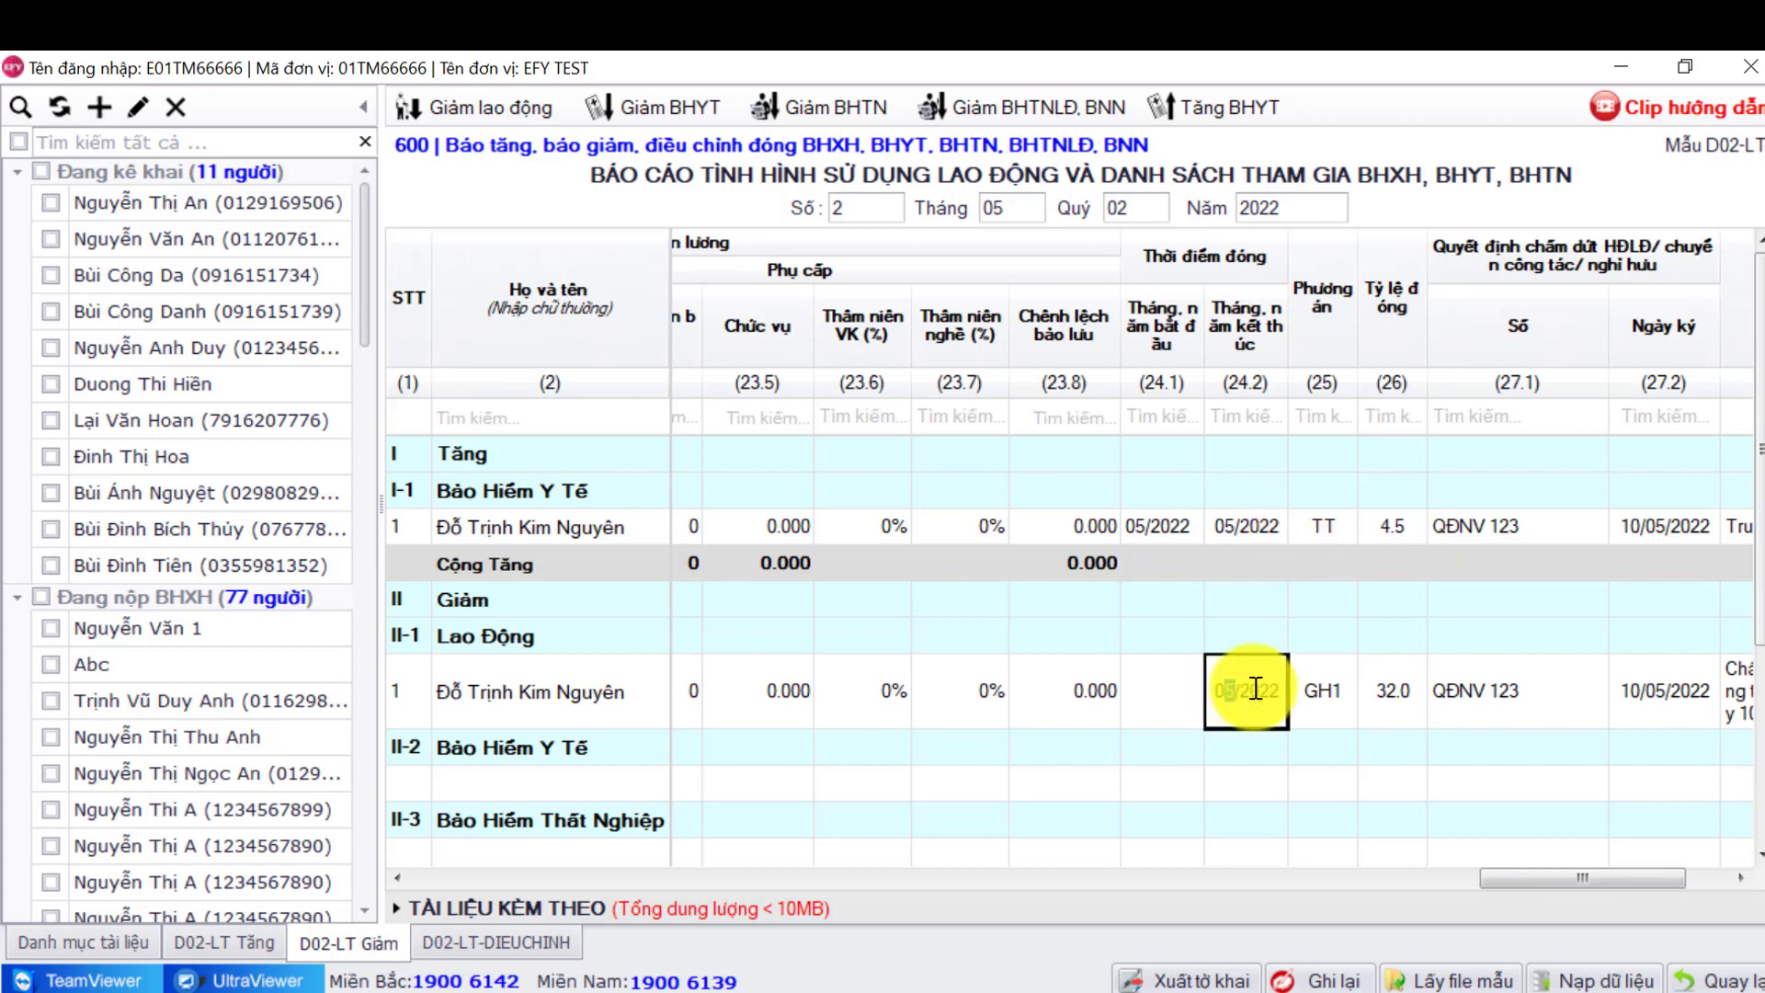
pyautogui.press('Return')
pyautogui.click(1256, 687)
pyautogui.click(1238, 687)
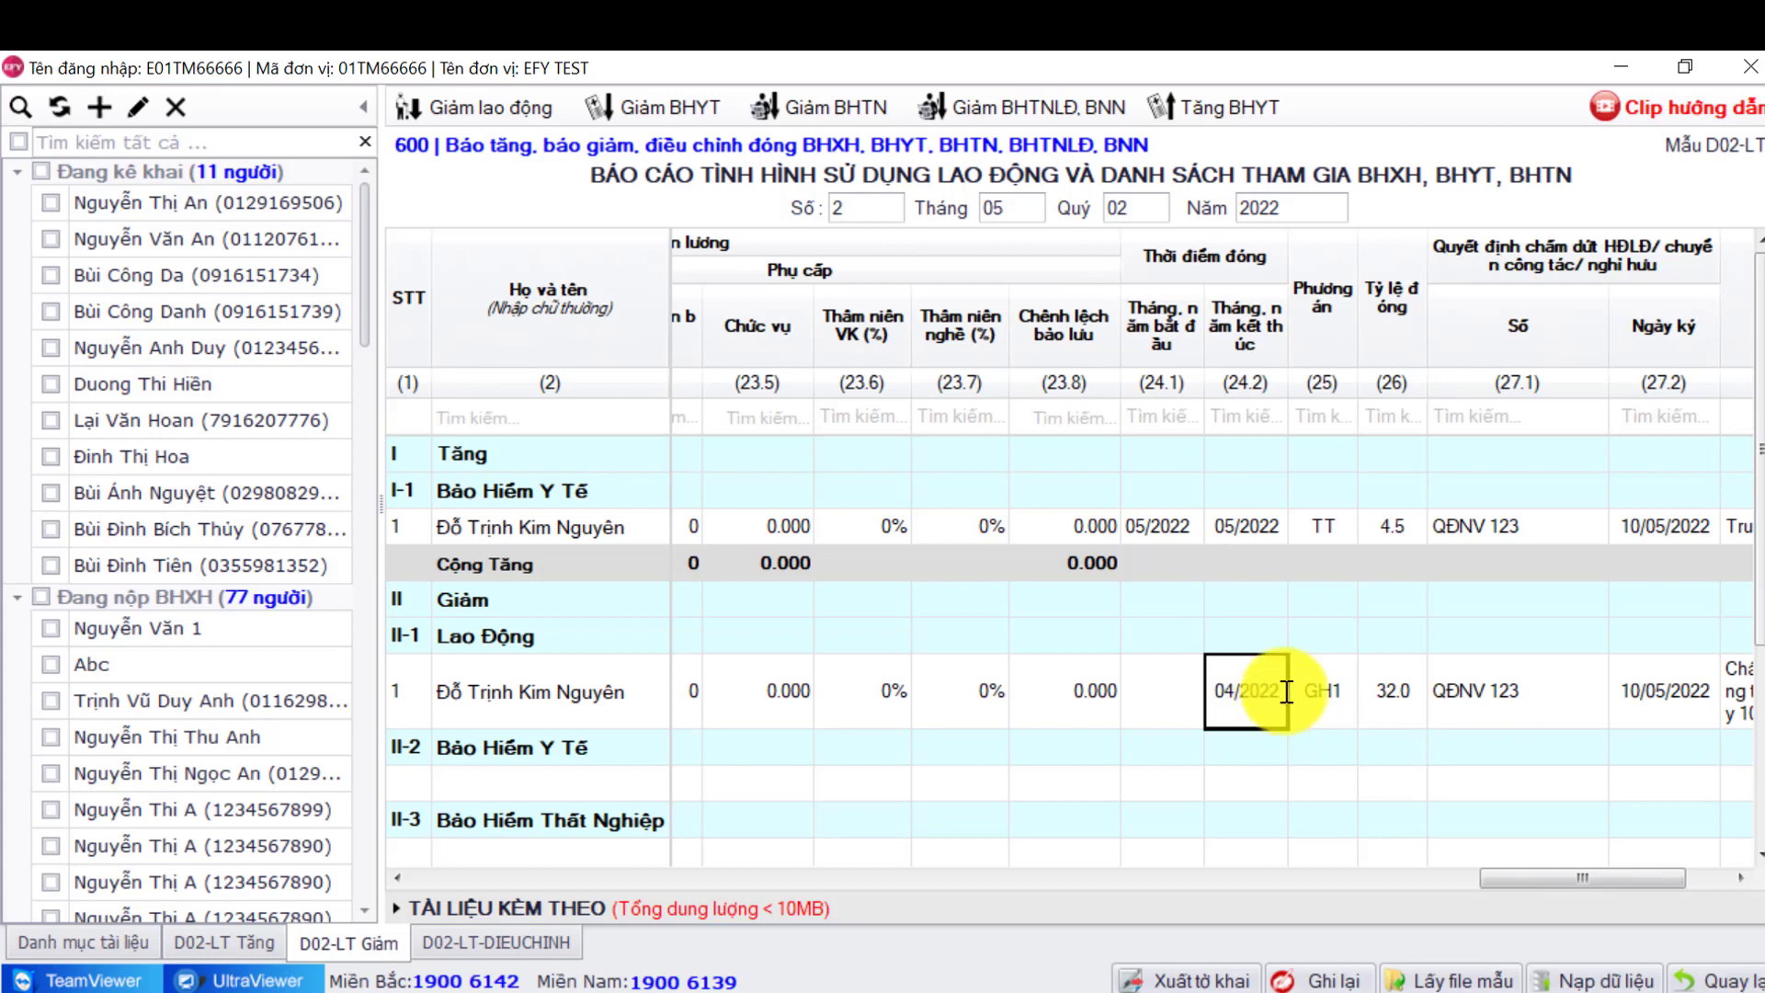
pyautogui.click(1165, 599)
# Set Tháng, năm bắt đầu (24.1) in the Tăng Bảo Hiểm Y Tế row to 04/2022
pyautogui.click(1162, 526)
pyautogui.click(1162, 526)
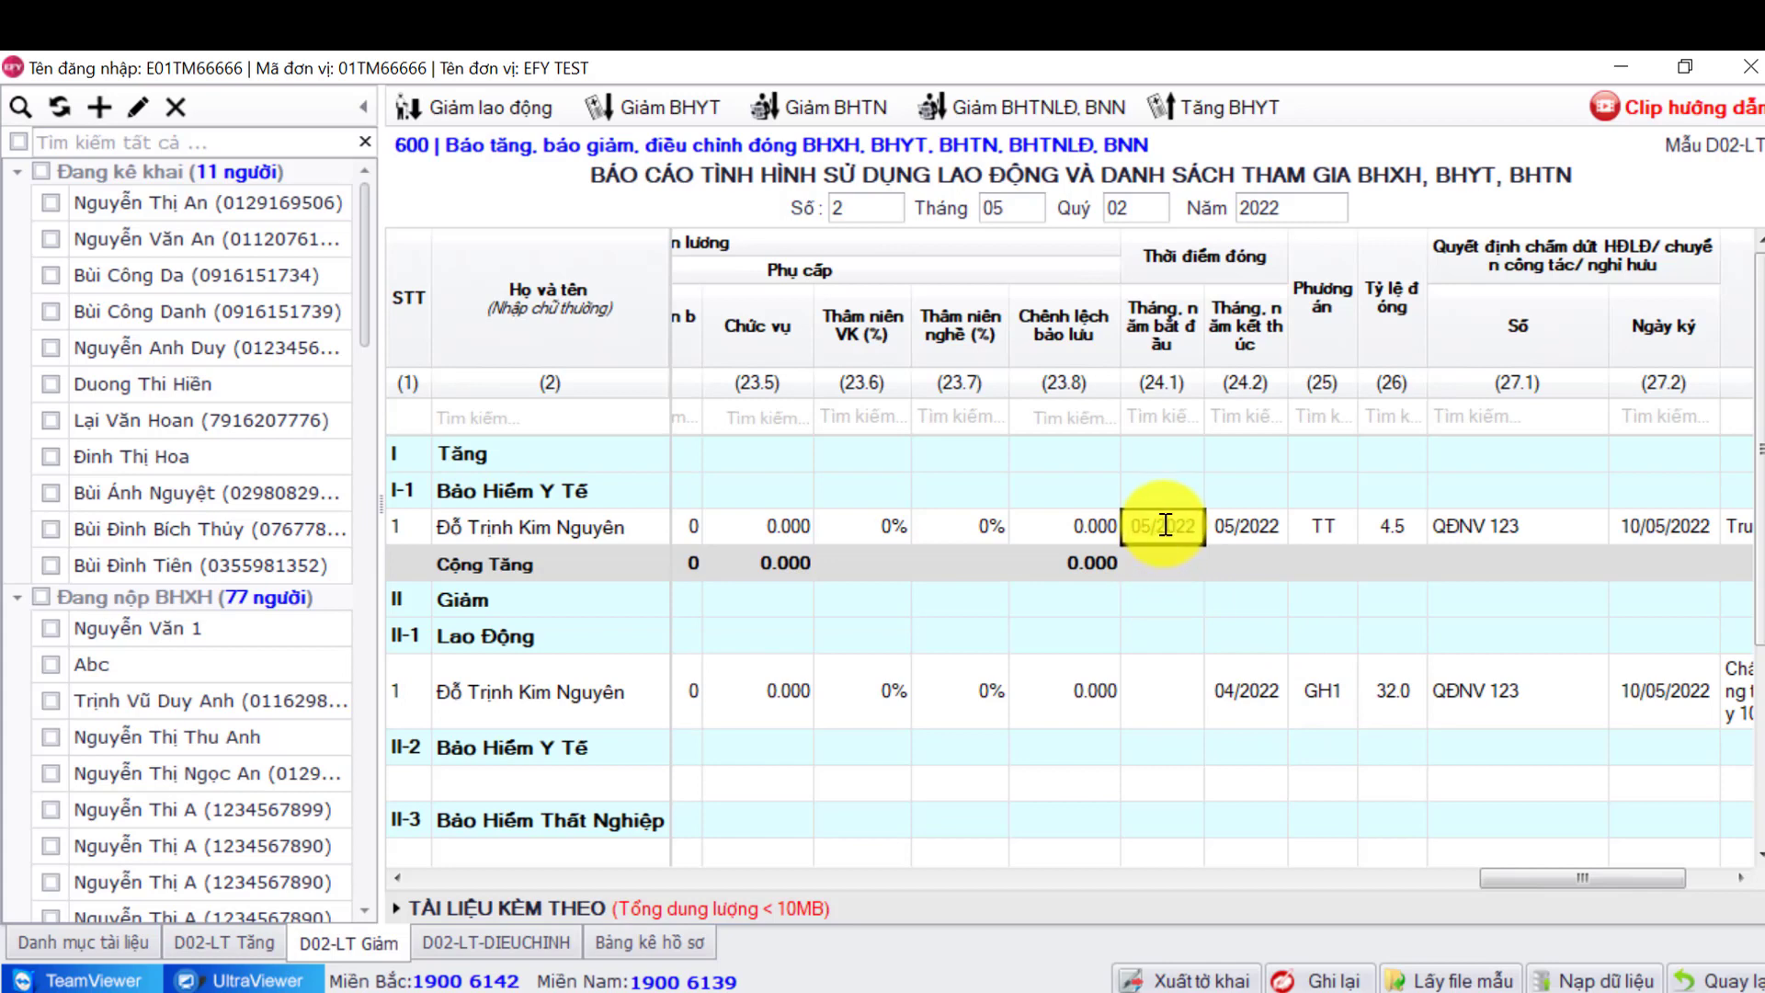
pyautogui.press('BackSpace')
pyautogui.press('BackSpace')
pyautogui.press('BackSpace')
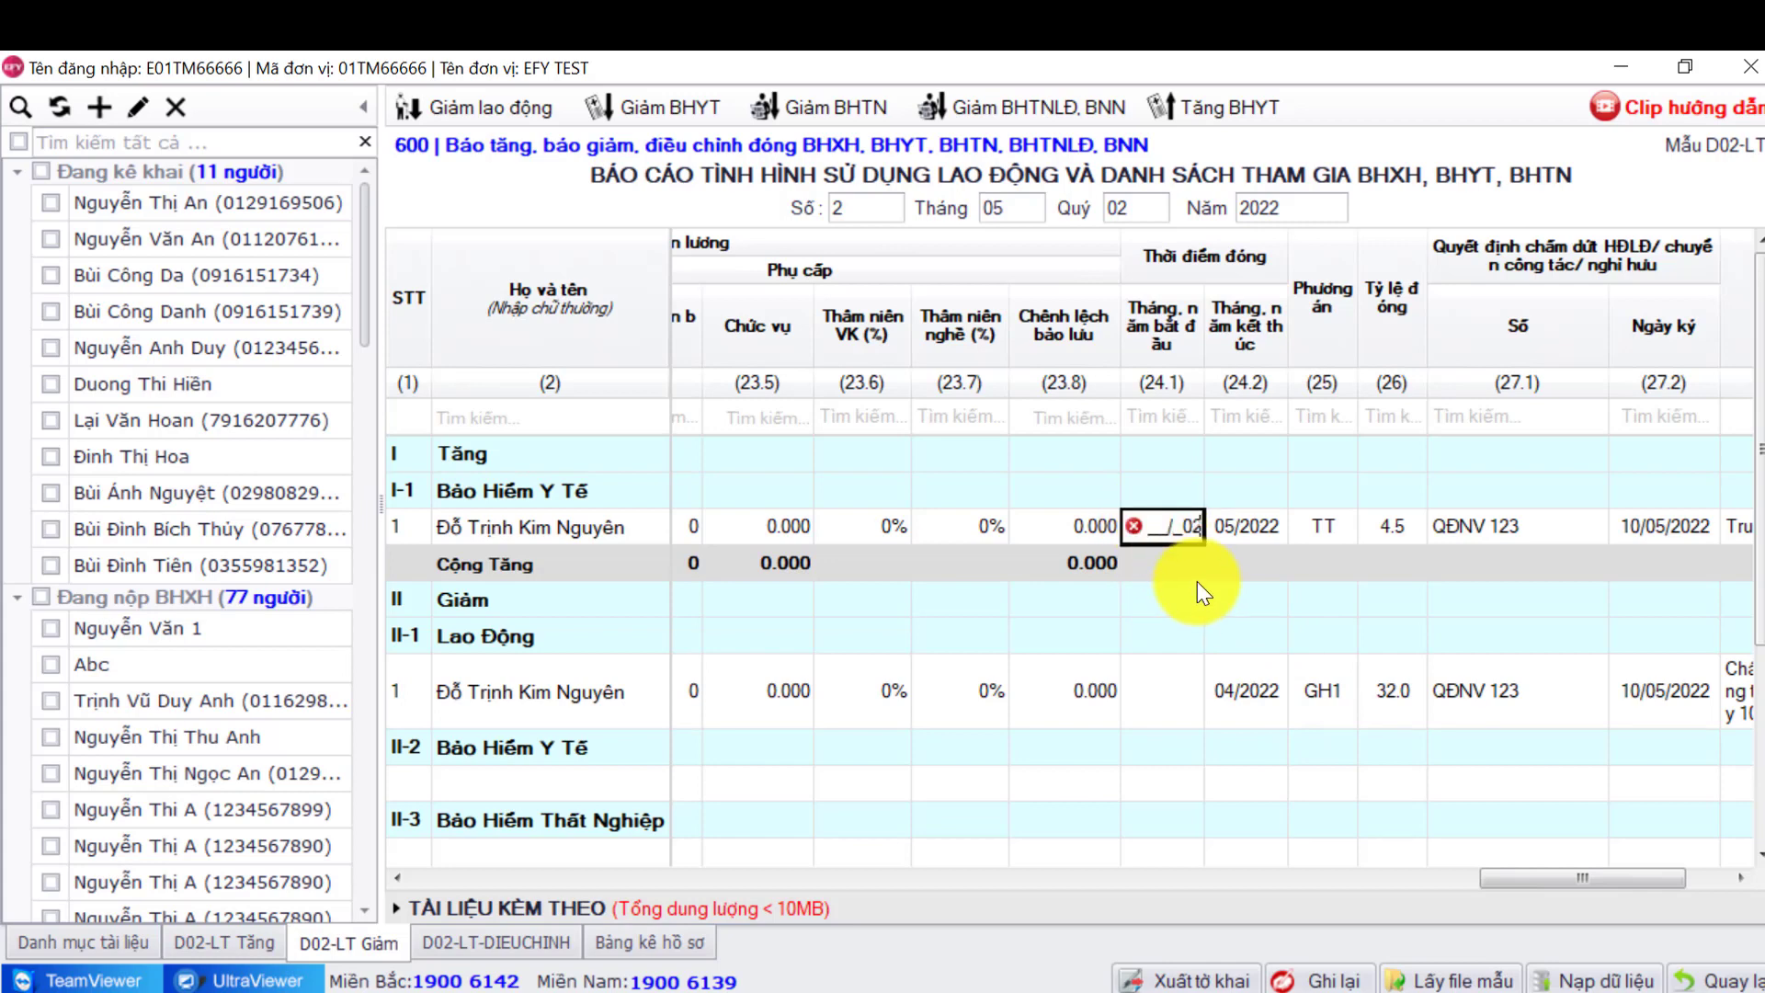
pyautogui.press('BackSpace')
pyautogui.press('BackSpace')
pyautogui.press('BackSpace')
pyautogui.write('02')
pyautogui.press('BackSpace')
pyautogui.press('BackSpace')
pyautogui.write('042022')
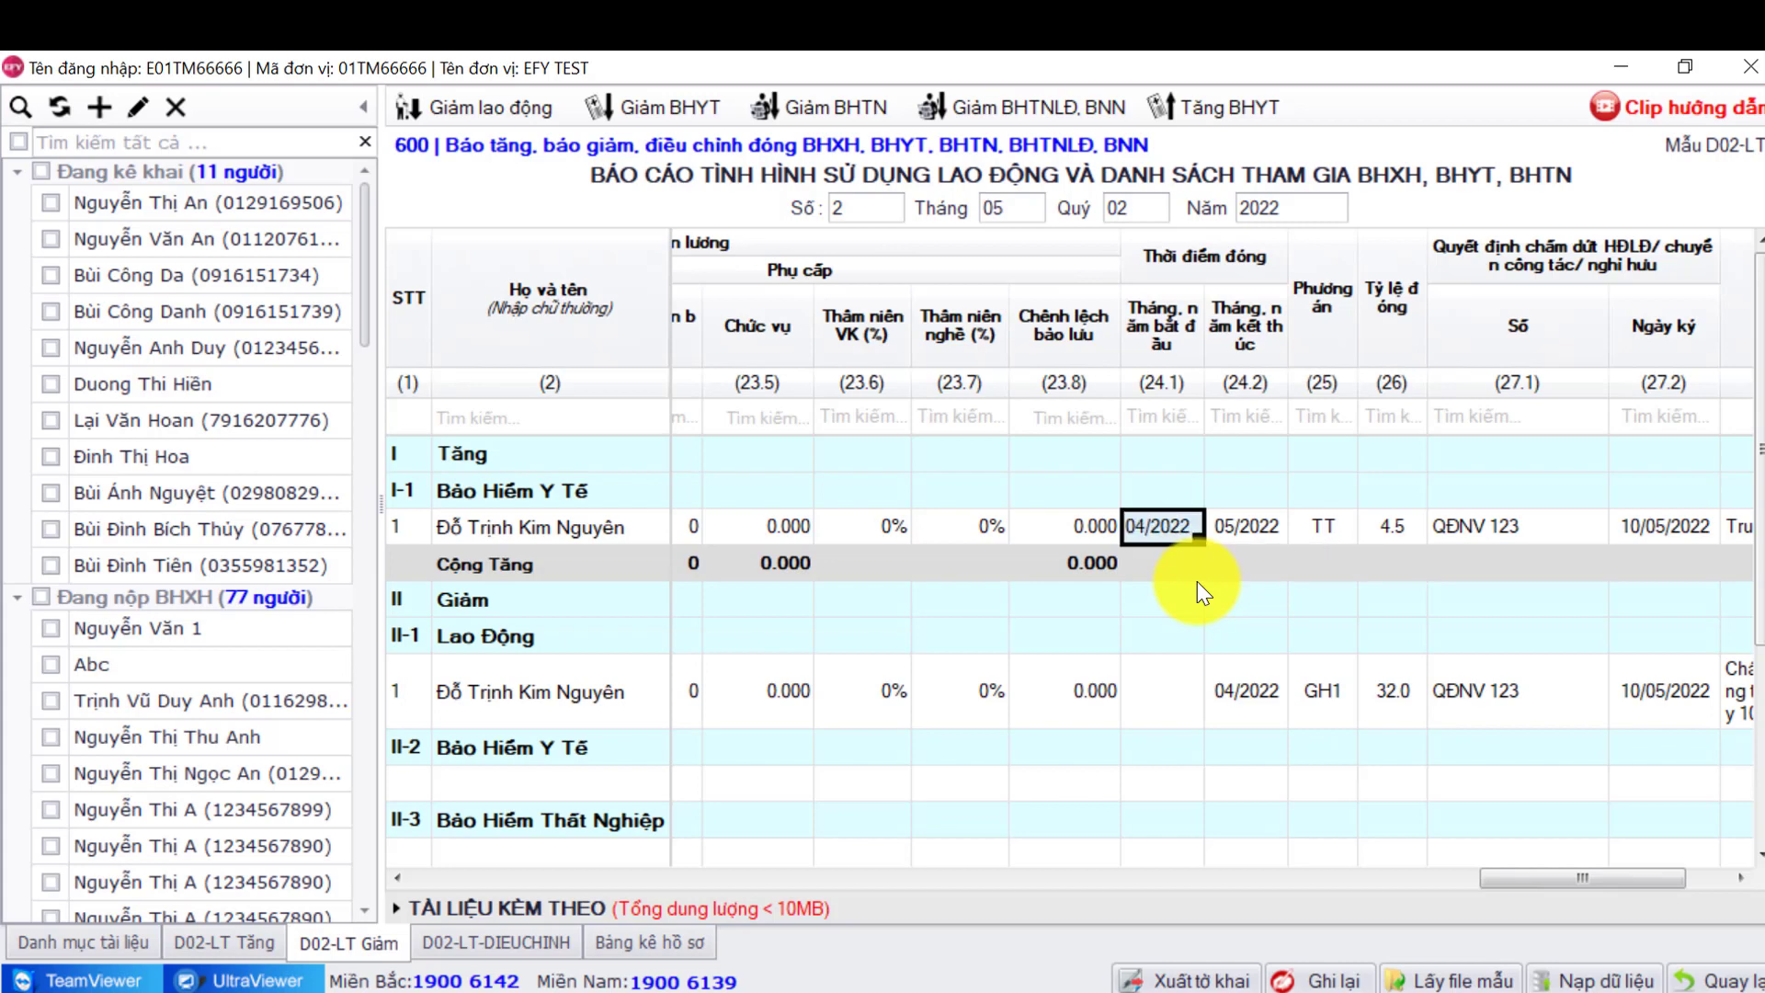
pyautogui.click(1198, 583)
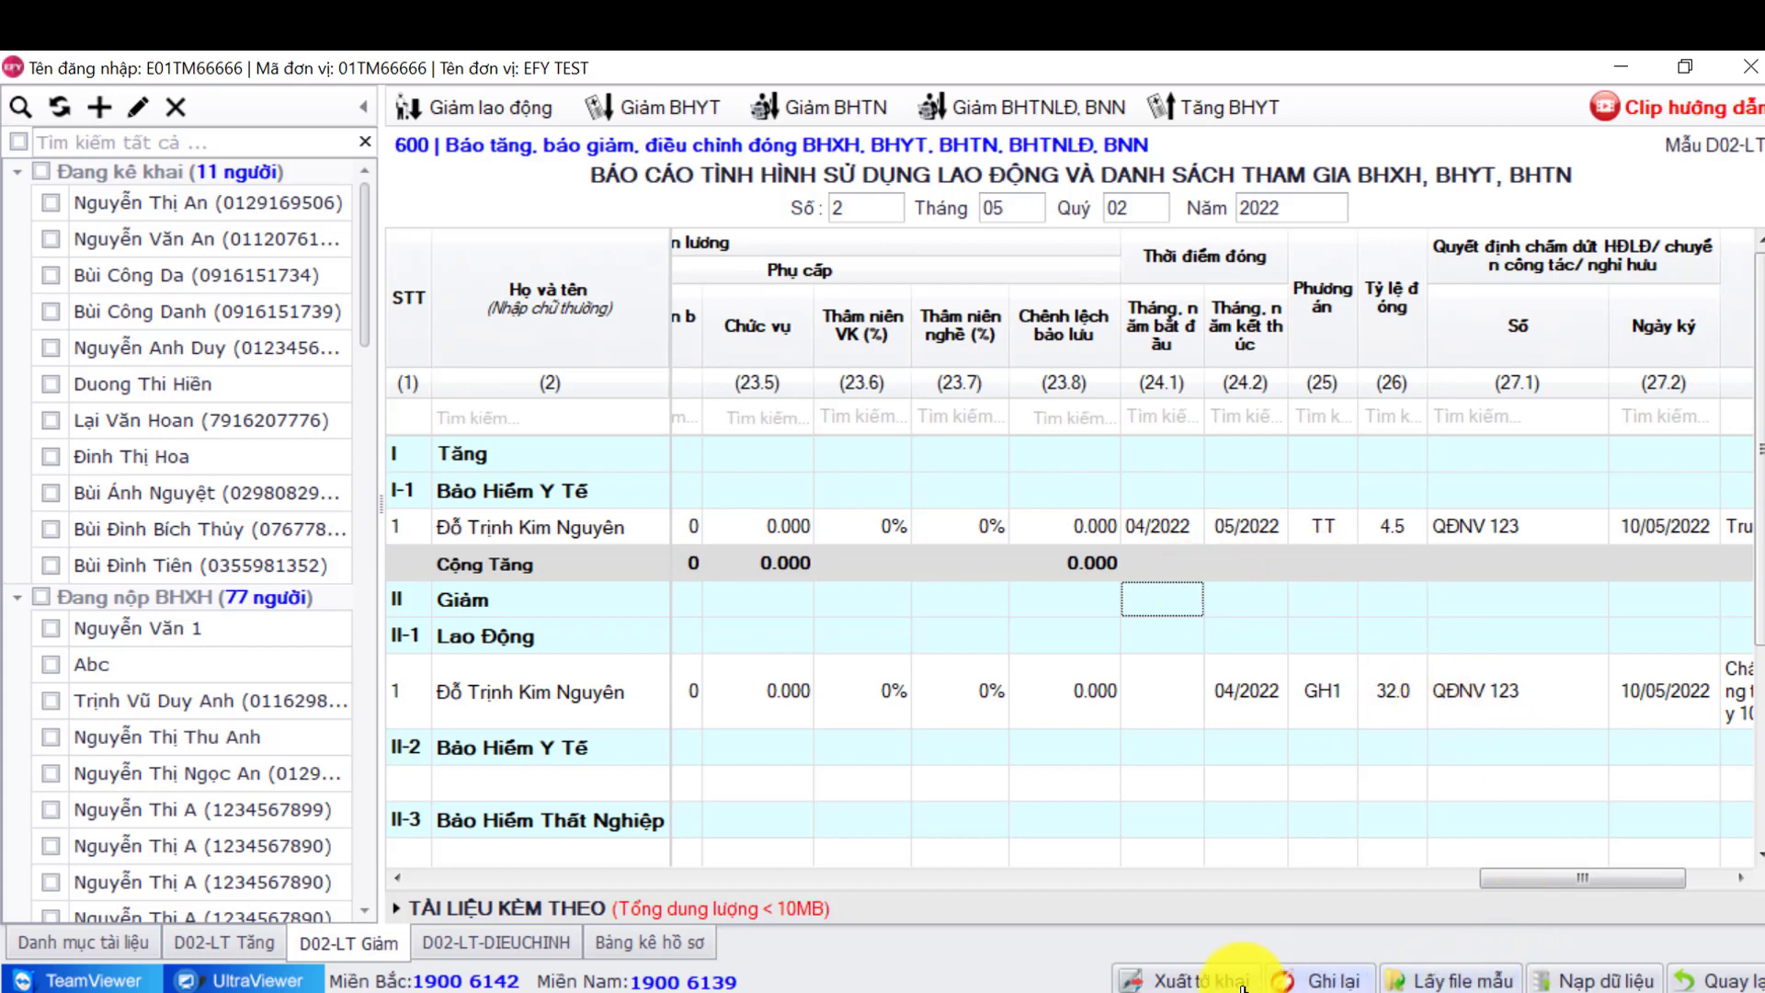
# Save the declaration, dismiss the notices, and return to the EFY declaration window to complete its Bảng kê hồ sơ
pyautogui.click(1301, 986)
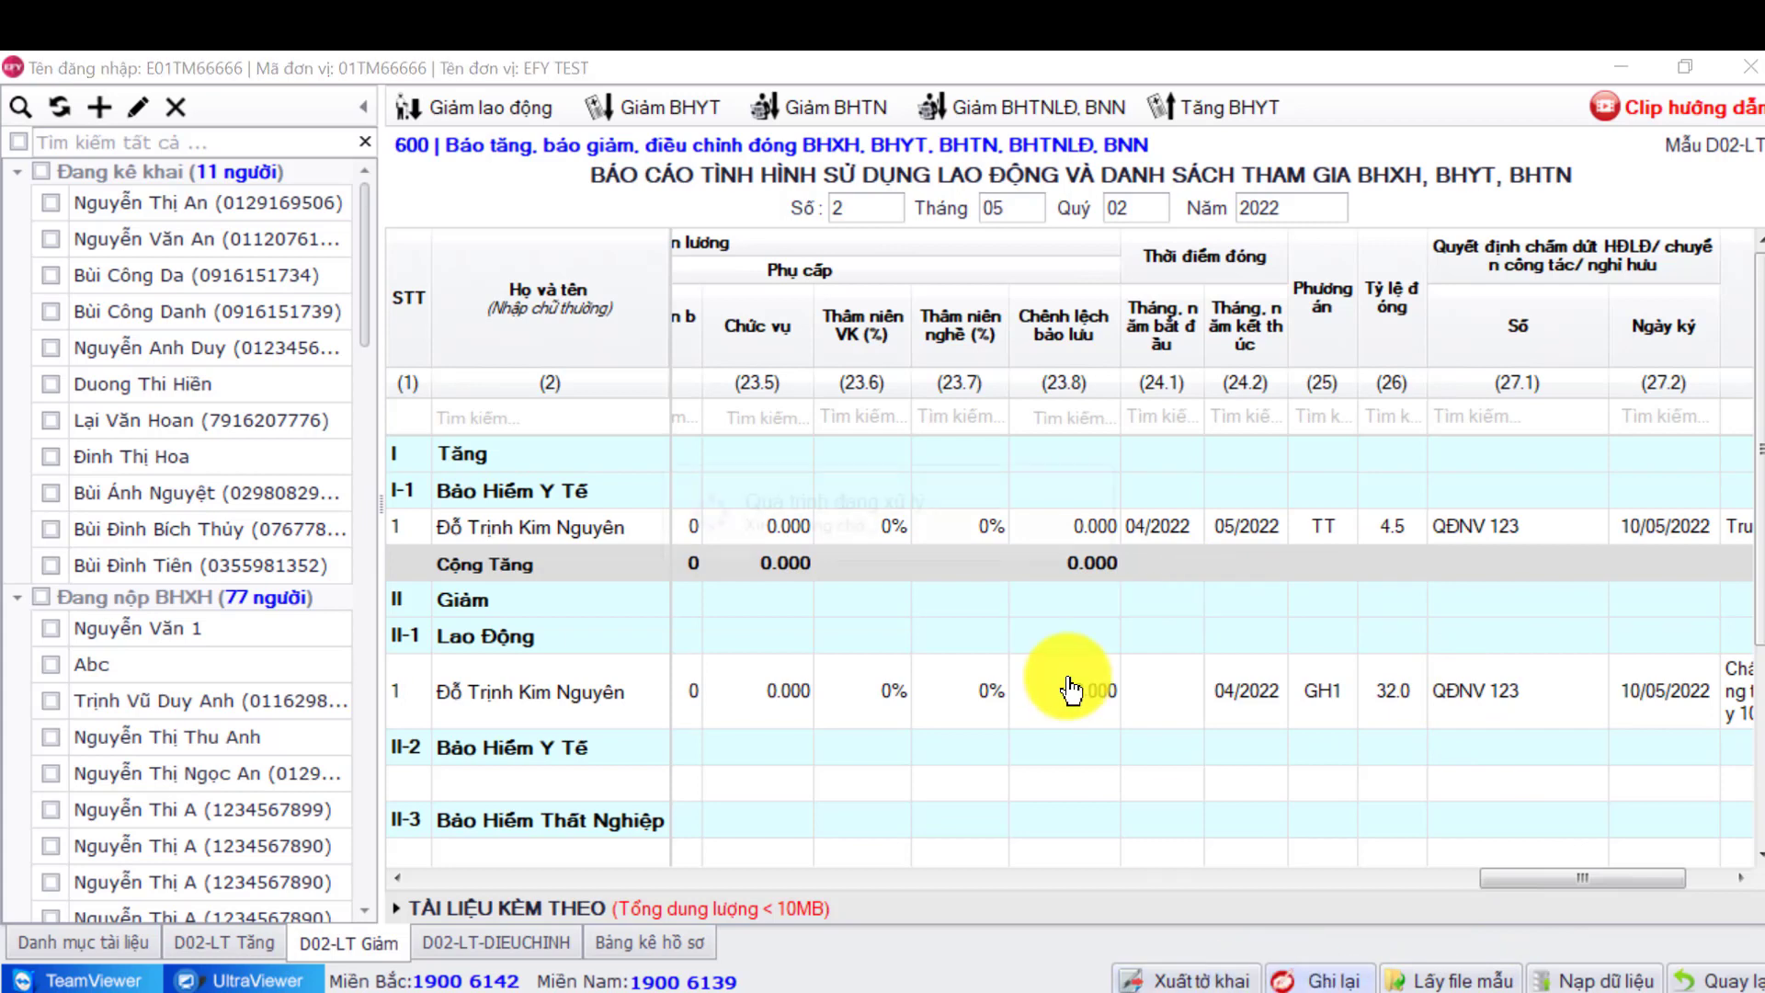
pyautogui.click(1018, 596)
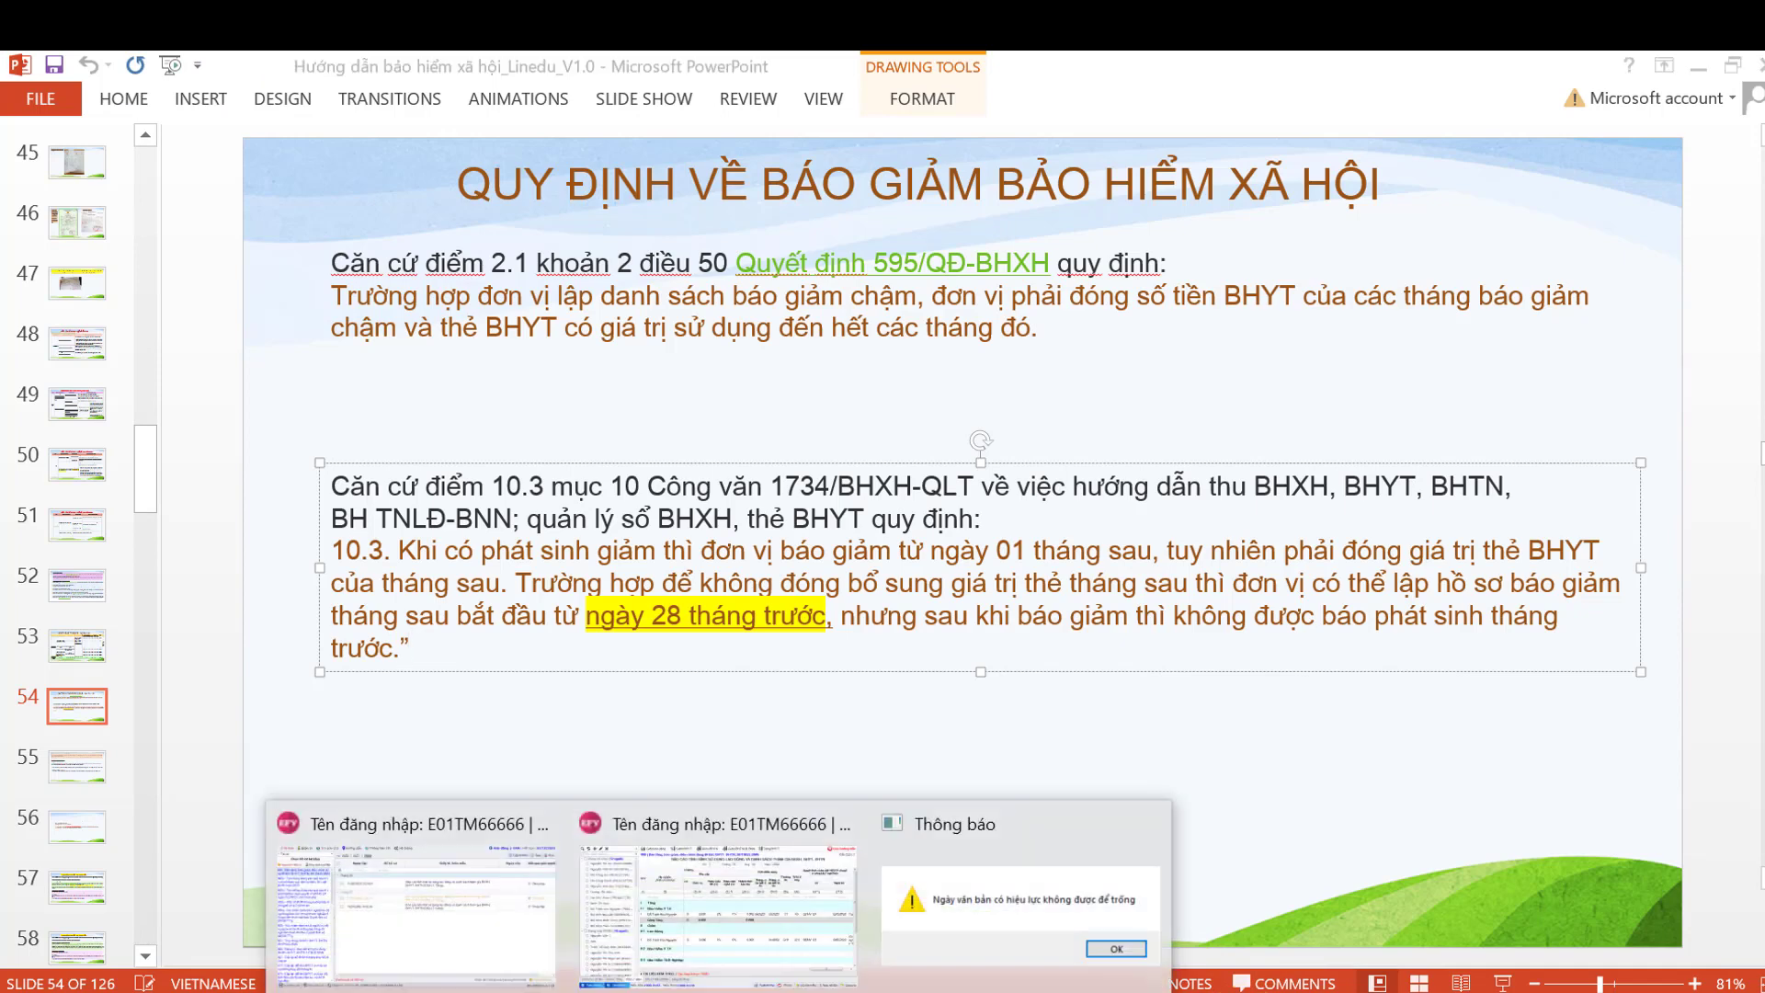
pyautogui.click(945, 884)
pyautogui.click(1059, 631)
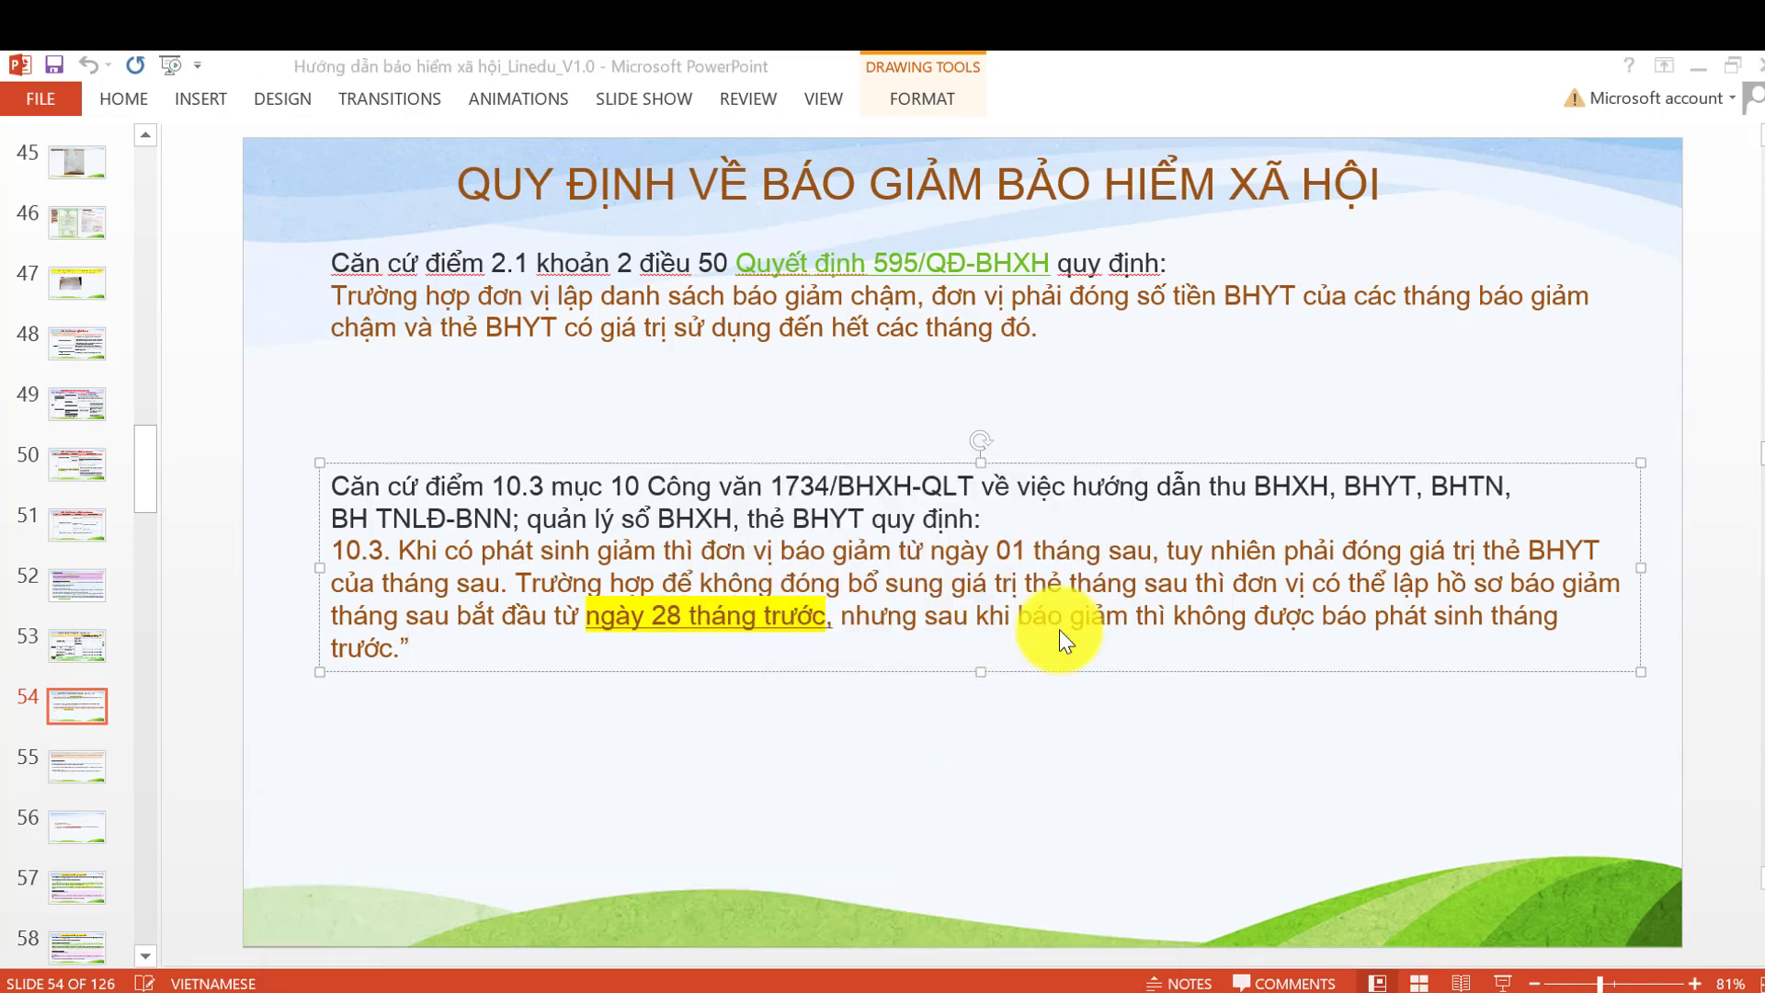
pyautogui.moveTo(719, 989)
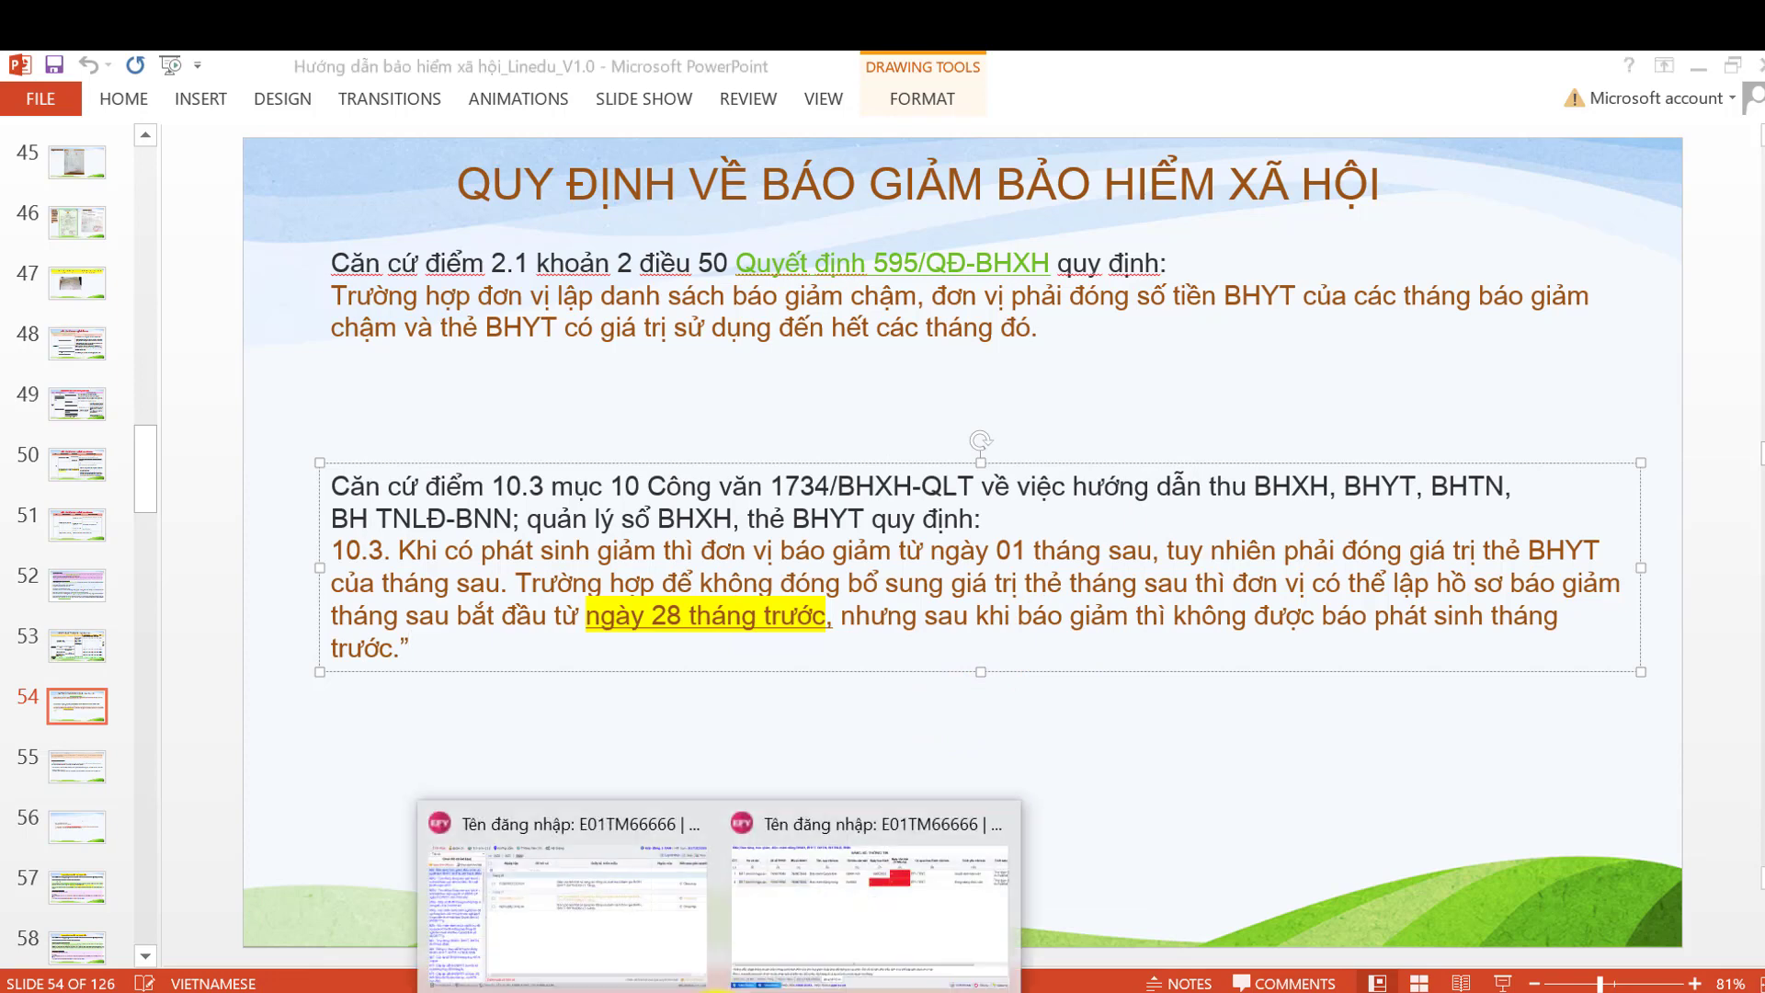
pyautogui.click(803, 895)
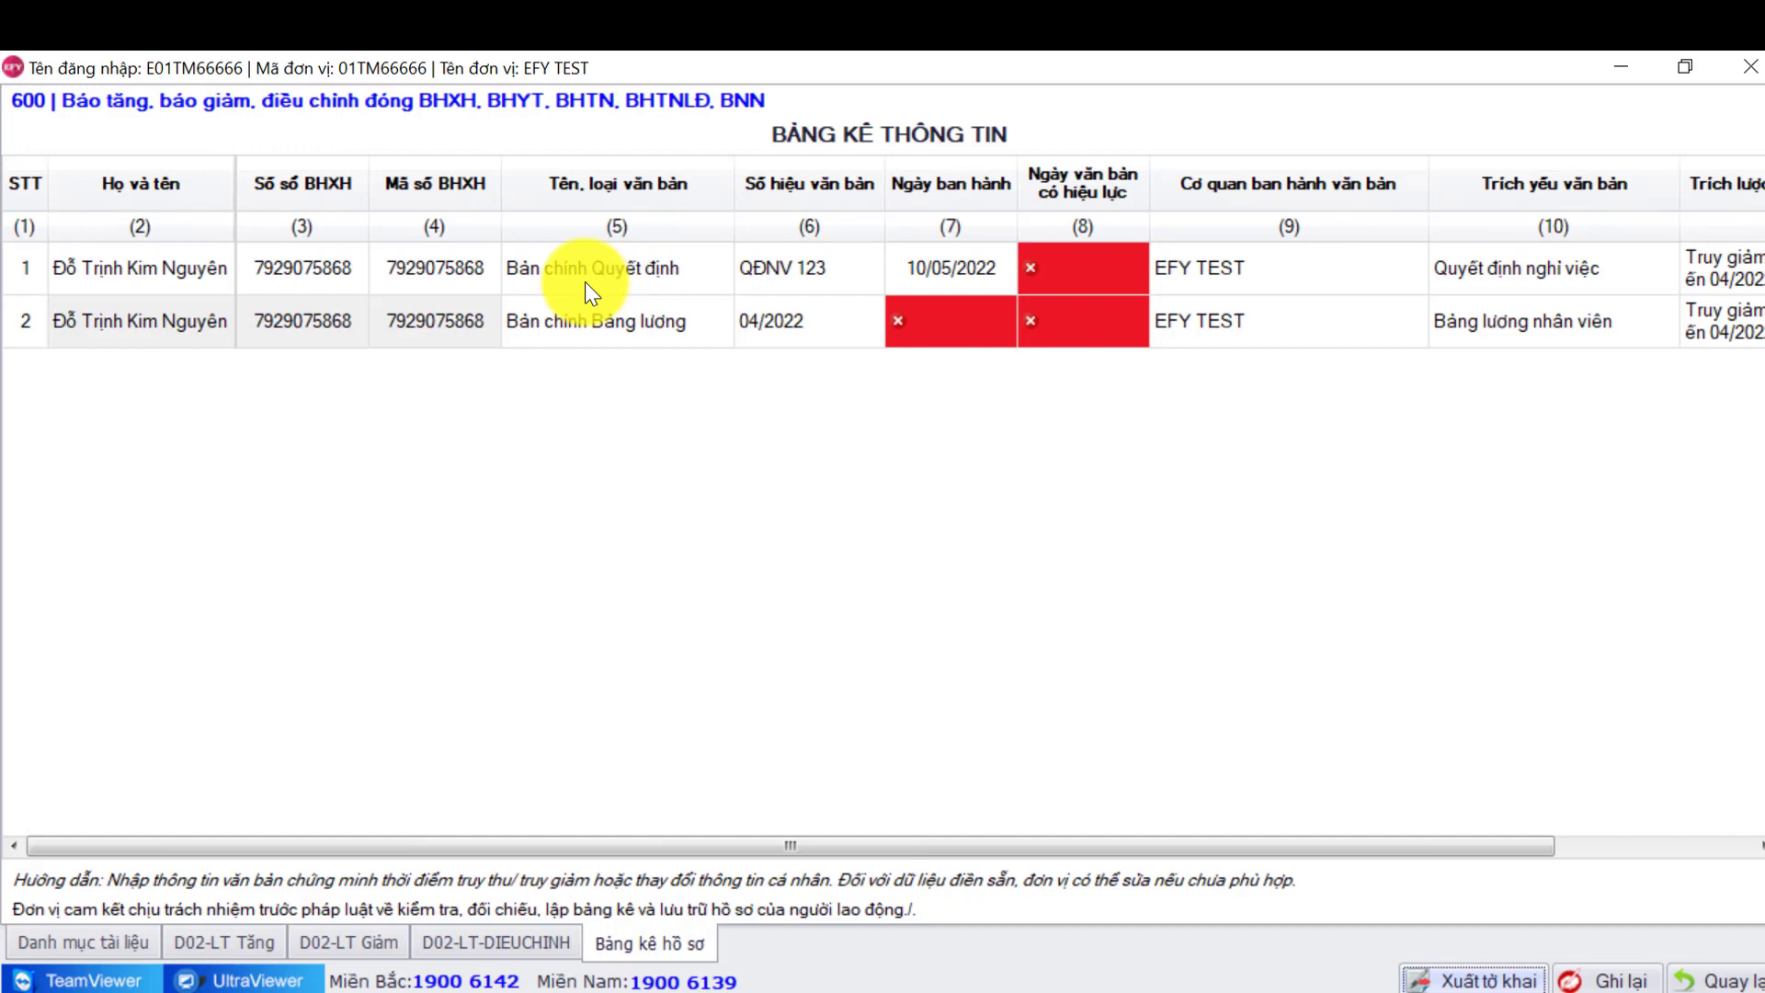
# Set Ngày ban hành (7) and Ngày văn bản có hiệu lực (8) of the Bản chính Quyết định row to 10/04/2022
pyautogui.click(1071, 270)
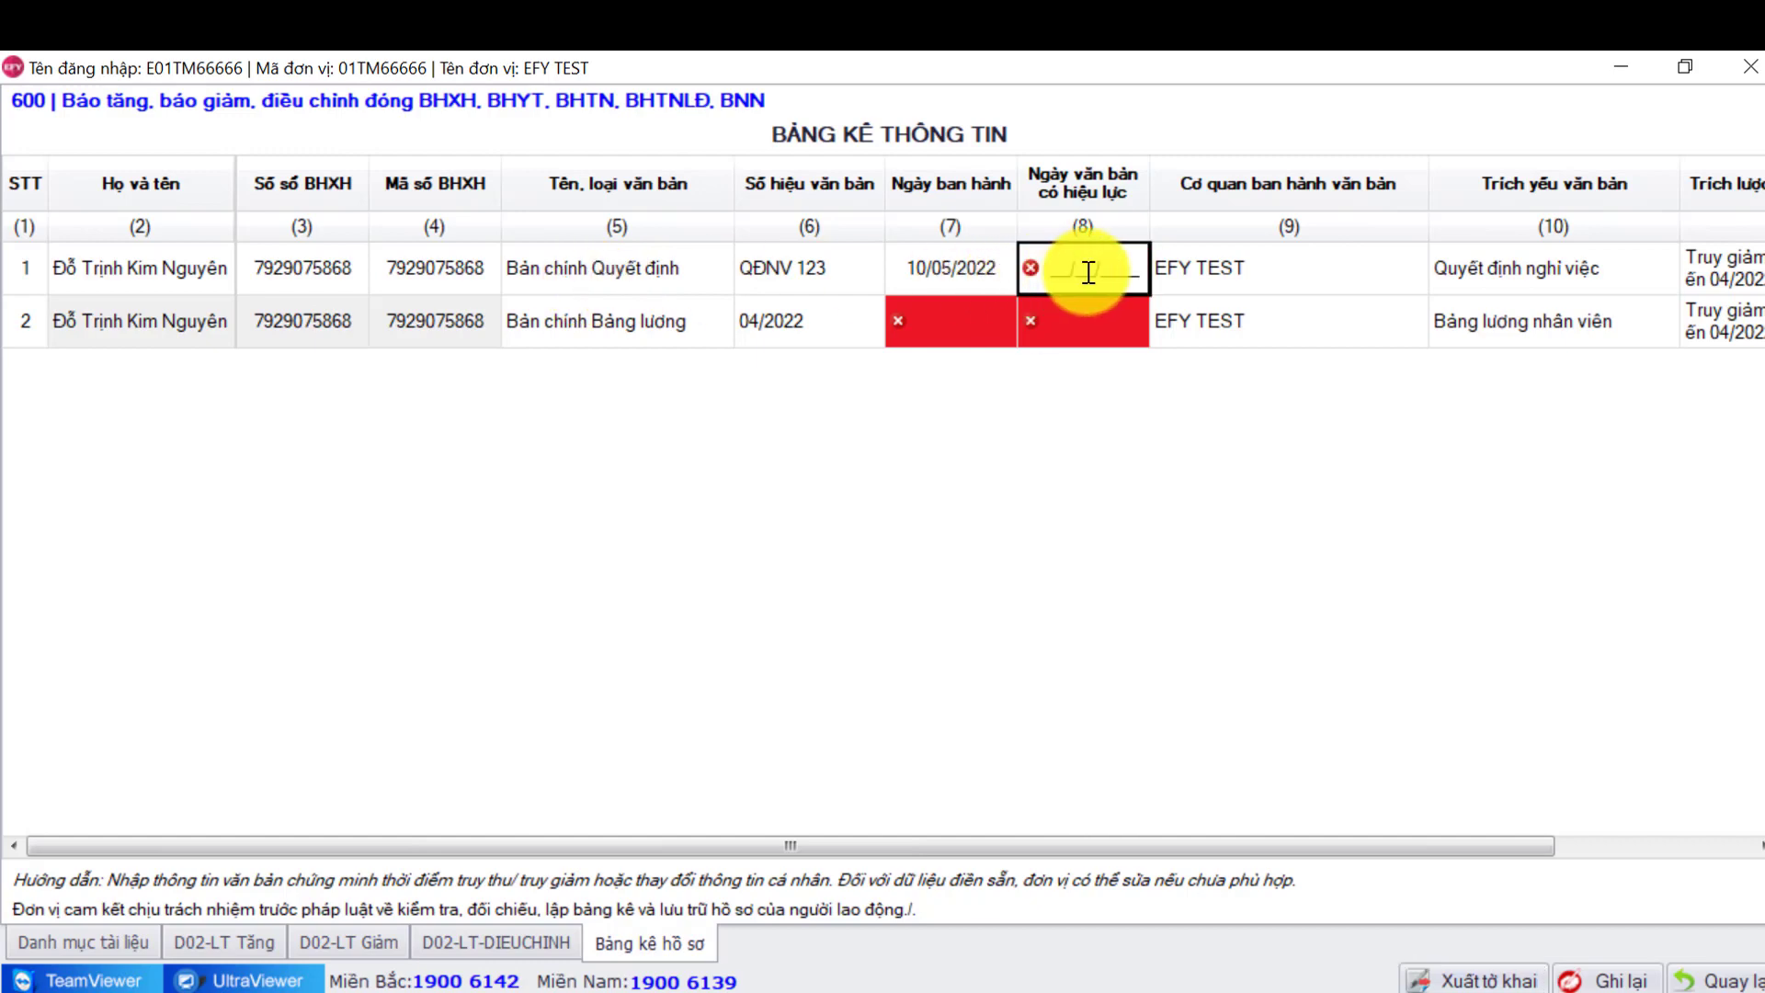
pyautogui.hotkey('shift', 'Tab')
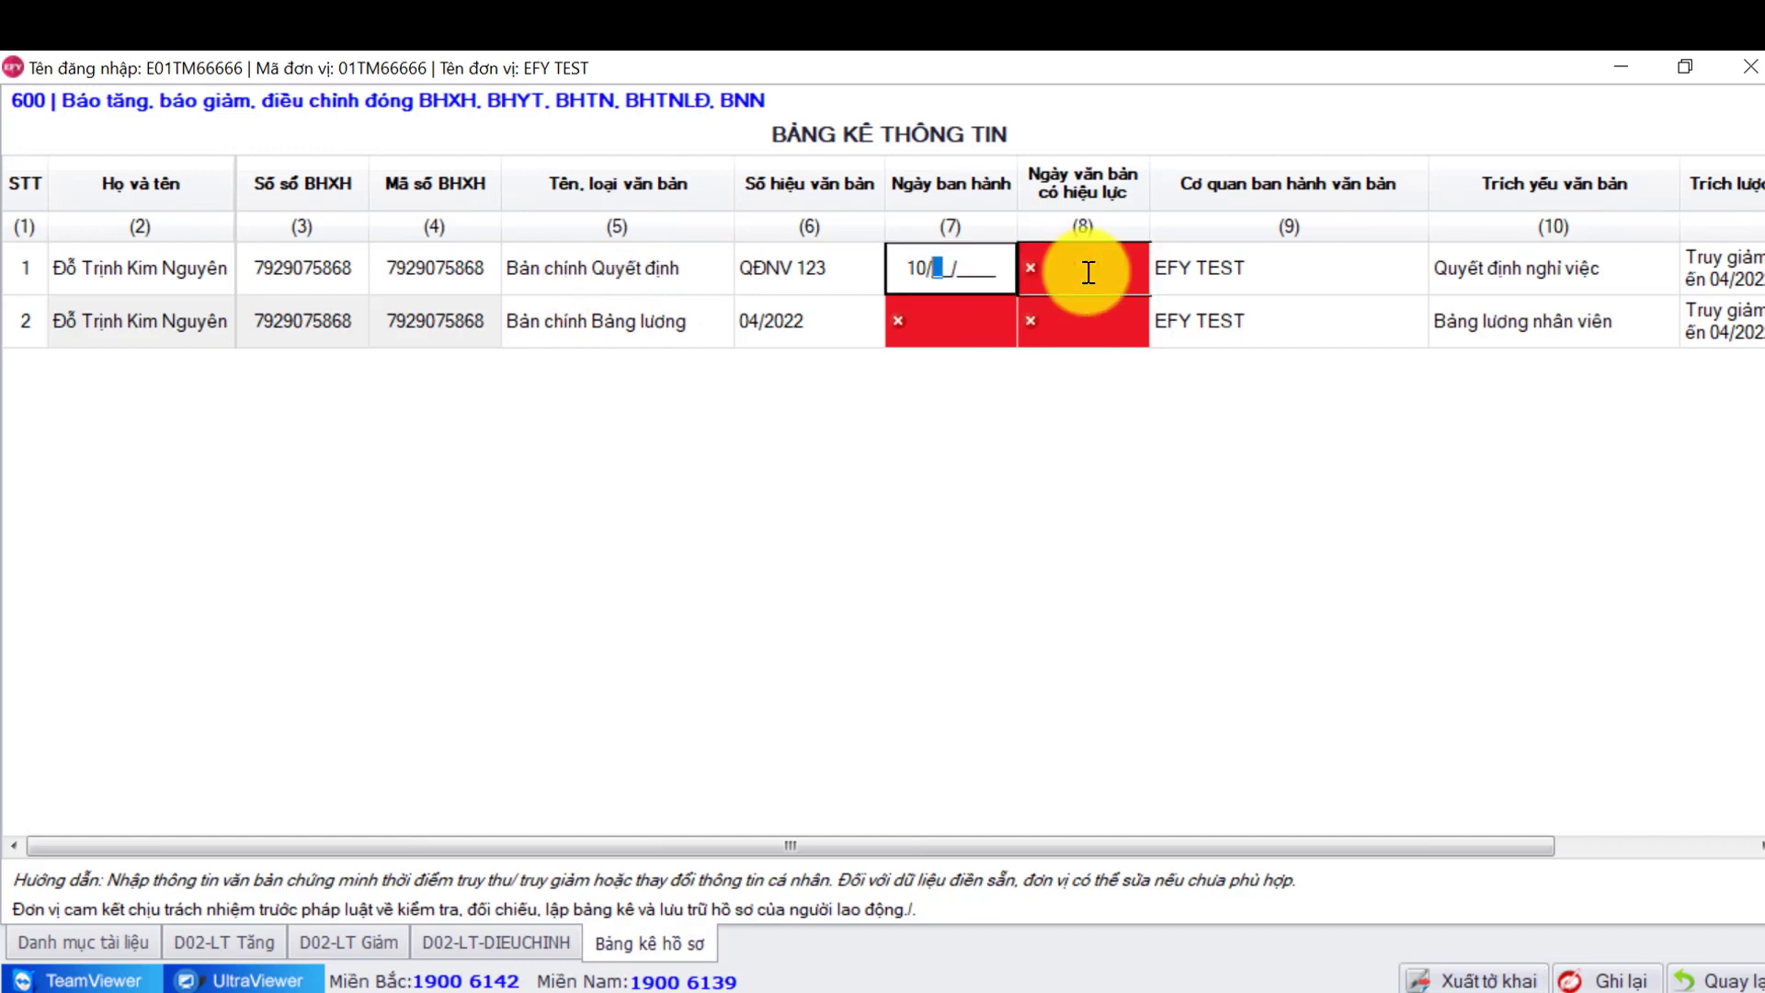
pyautogui.write('04/2022')
pyautogui.press('Tab')
pyautogui.write('10/0')
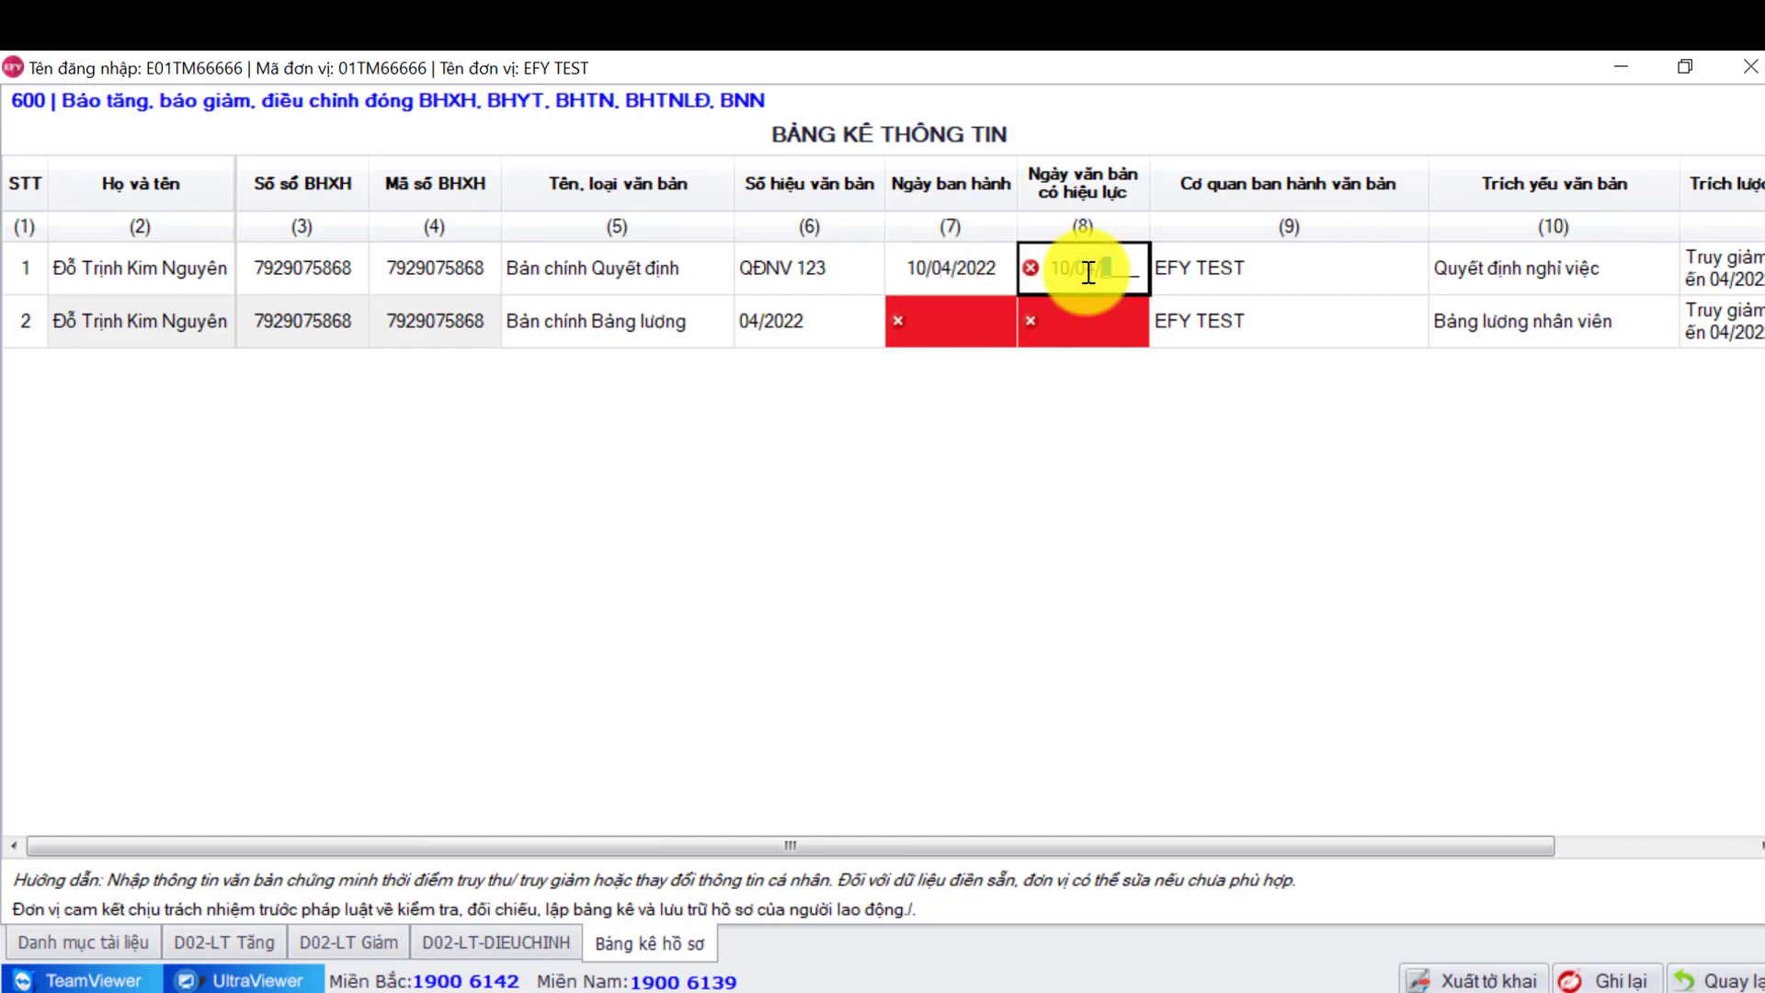
pyautogui.write('4/2022')
# Copy the issue date 10/04/2022 into columns (7) and (8) of the Bản chính Bảng lương row
pyautogui.click(962, 263)
pyautogui.hotkey('ctrl', 'c')
pyautogui.click(945, 327)
pyautogui.hotkey('ctrl', 'v')
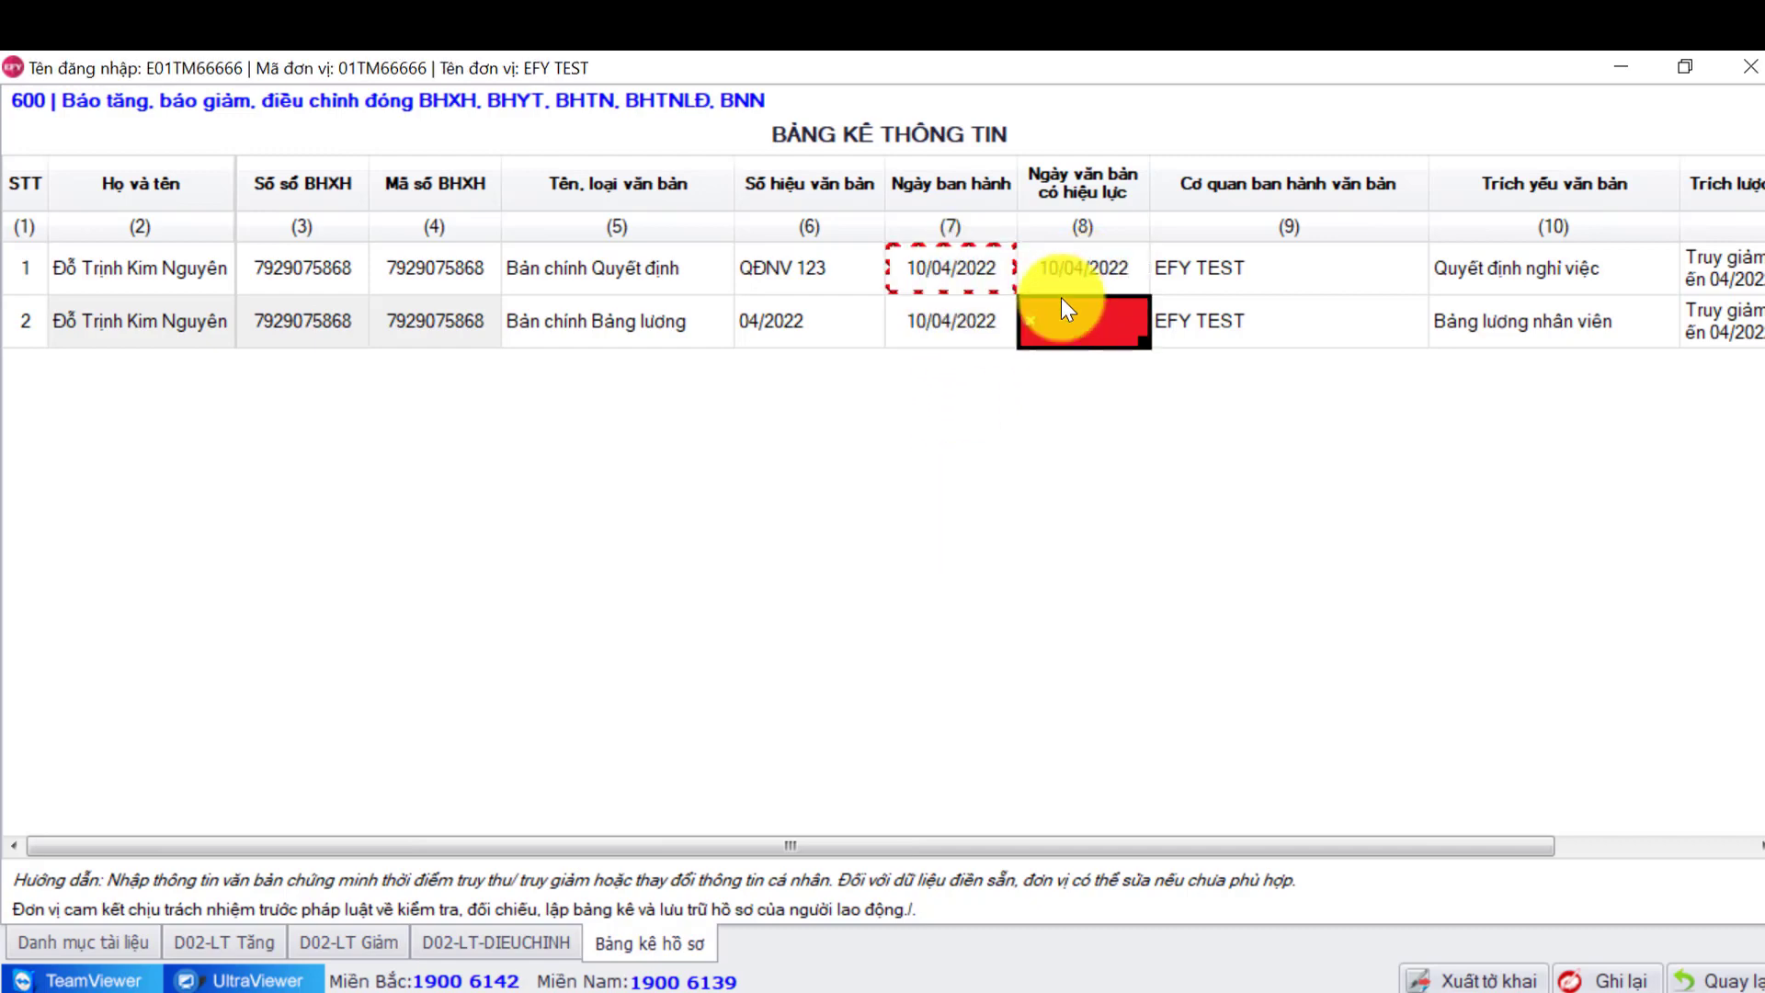
pyautogui.click(1103, 338)
pyautogui.hotkey('ctrl', 'v')
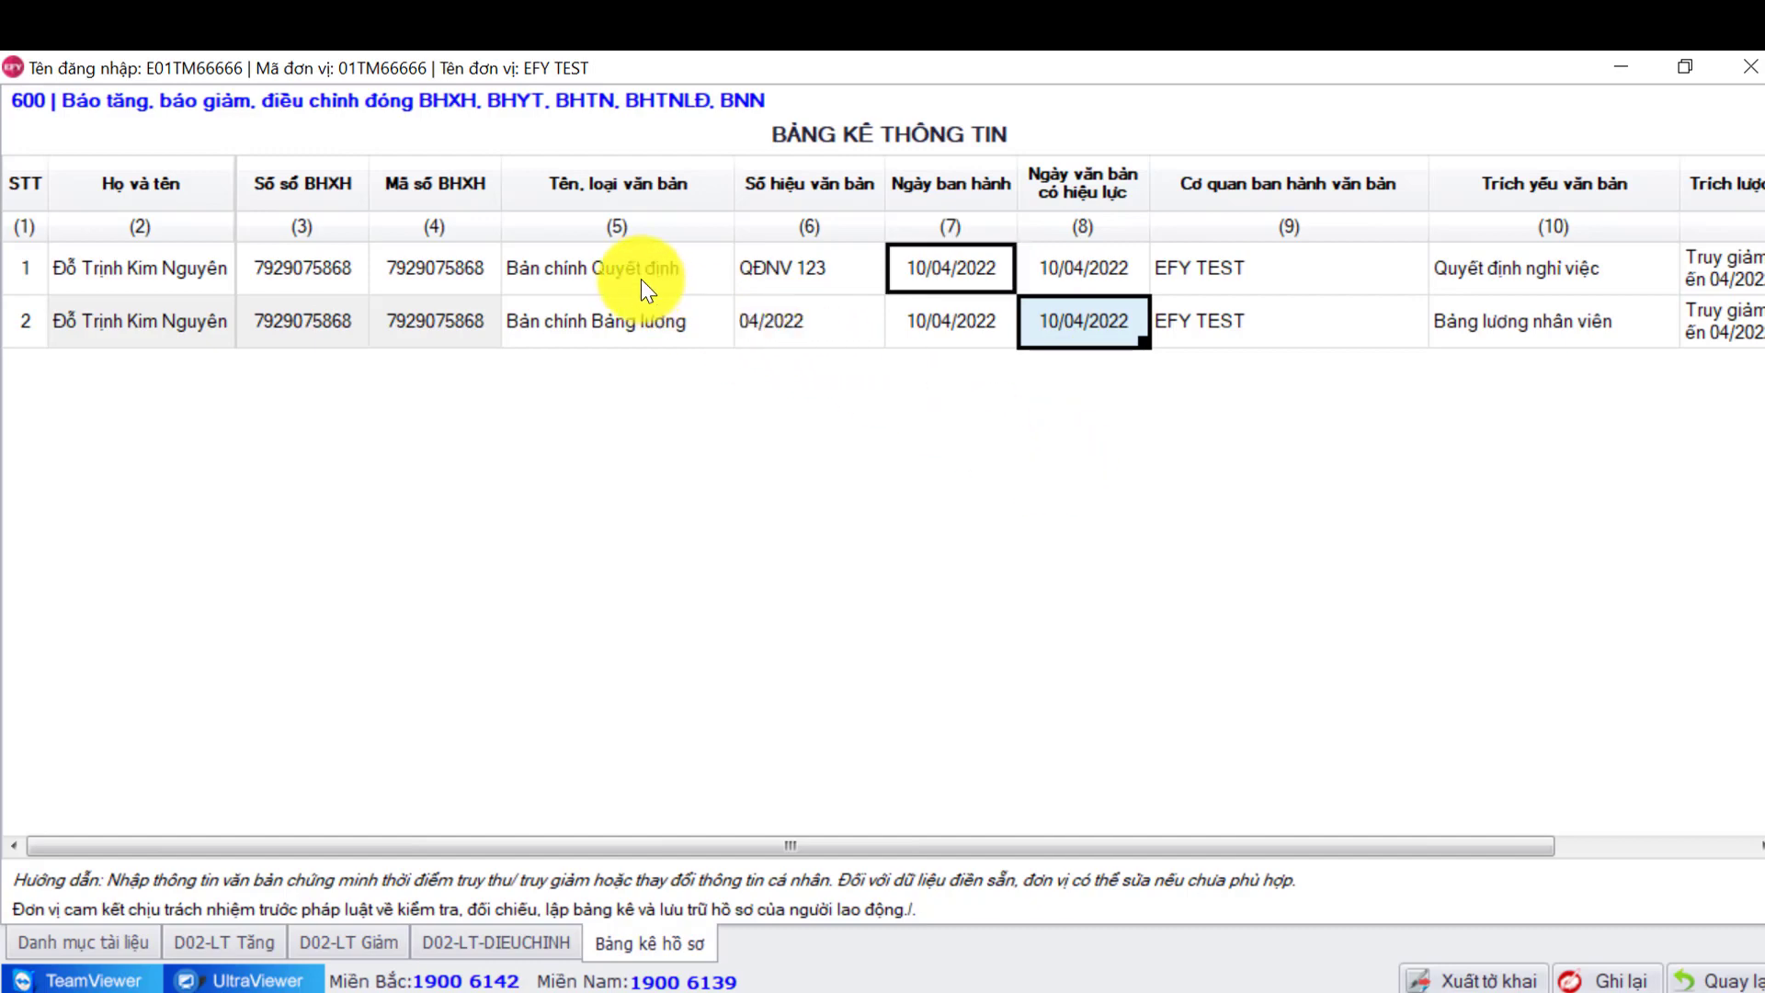
# Save the declaration with the completed Bảng kê thông tin and dismiss the notice
pyautogui.click(663, 269)
pyautogui.click(670, 339)
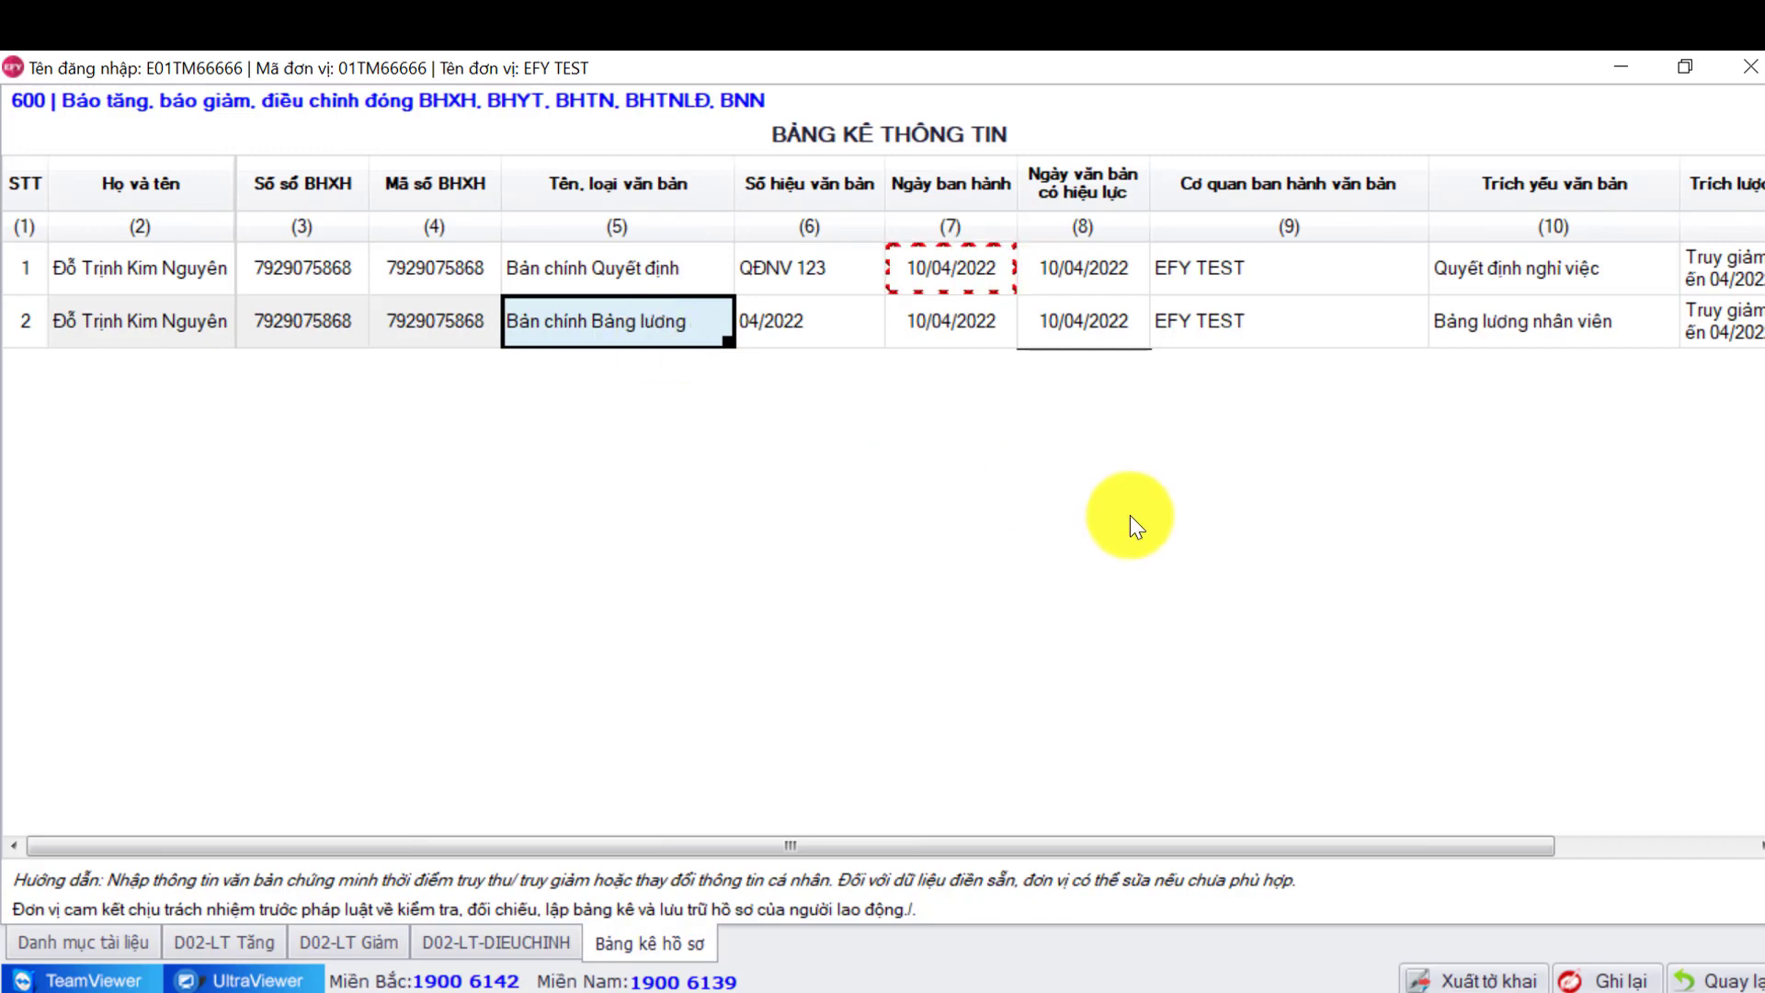
pyautogui.click(1617, 980)
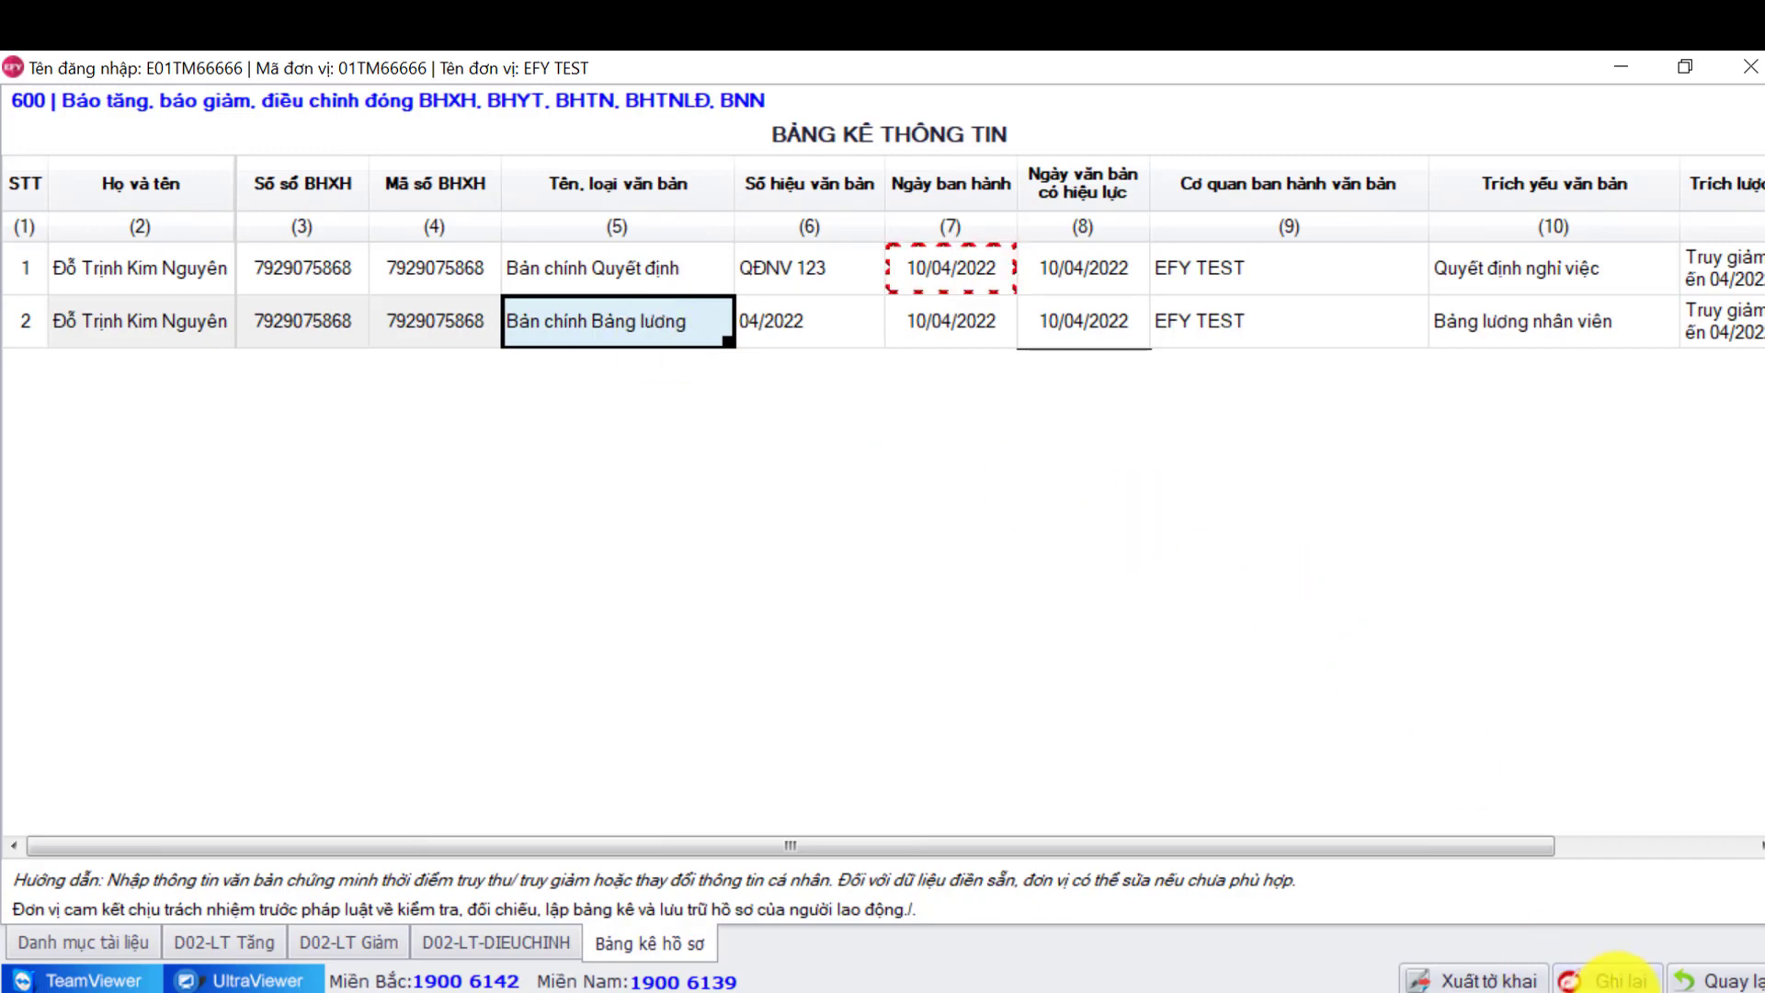
pyautogui.click(1030, 589)
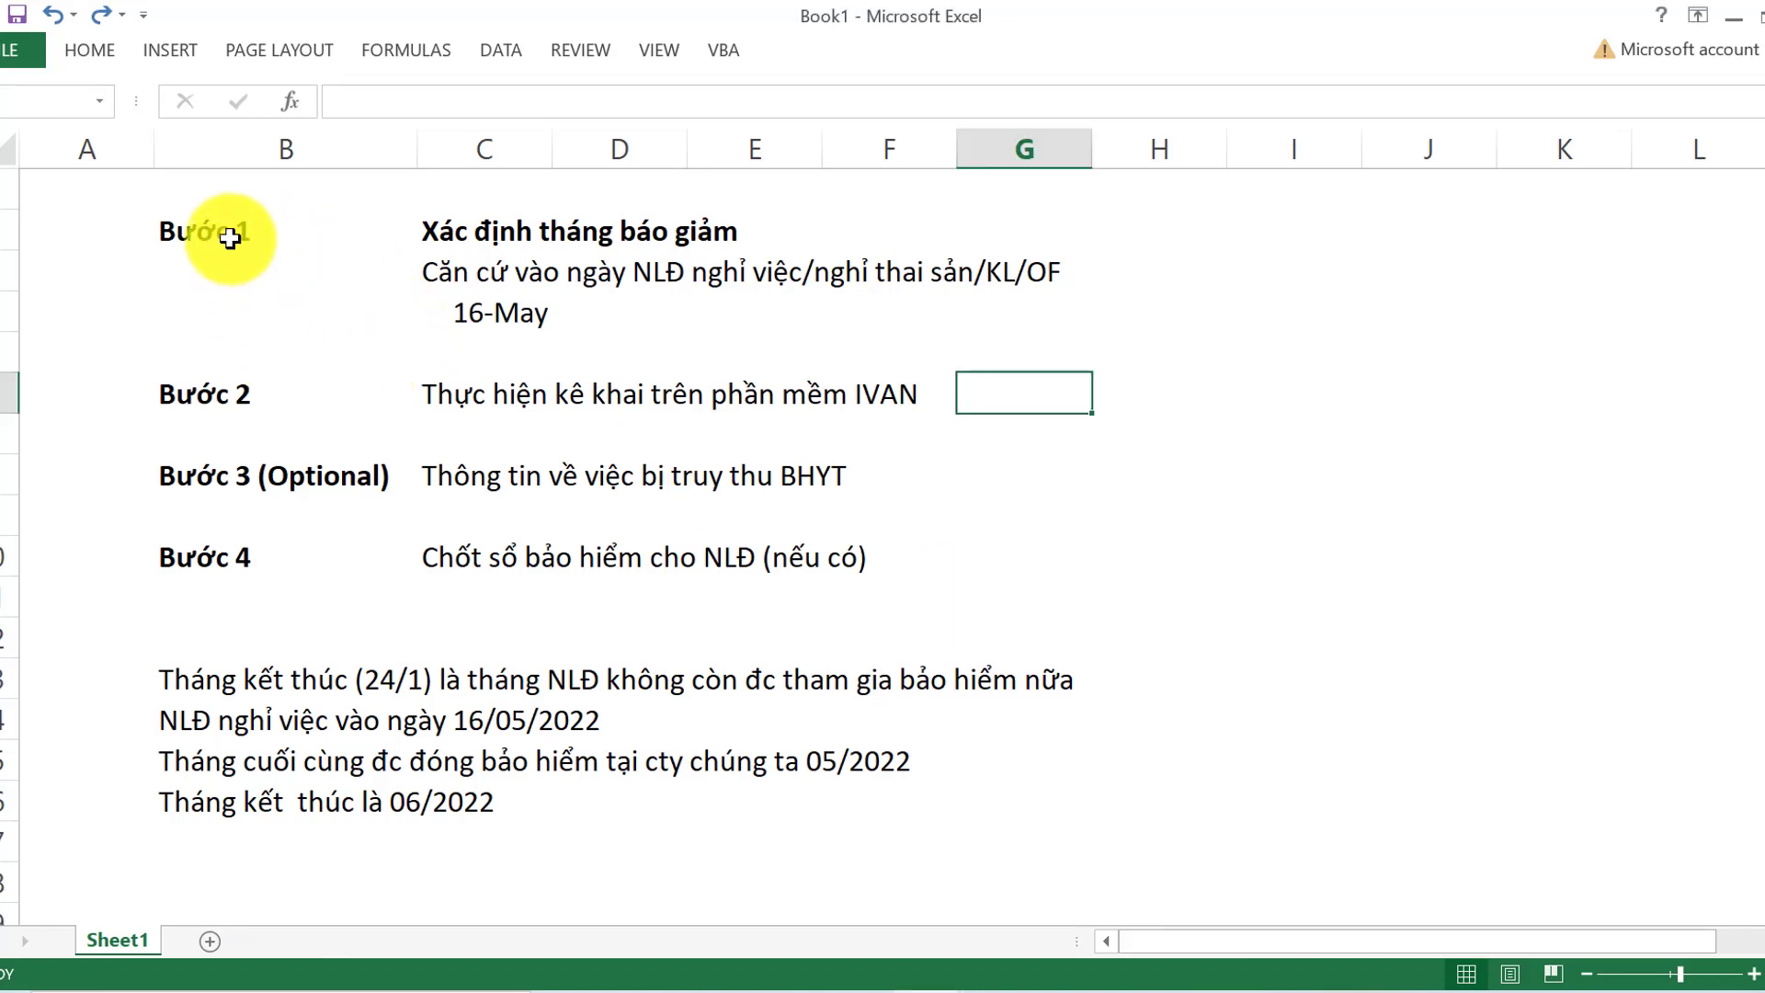
# In the Book1 workbook in Excel, go through the outlined steps and make the whole Bước 3 (Optional) row bold
pyautogui.click(603, 231)
pyautogui.moveTo(288, 395); pyautogui.dragTo(919, 394)
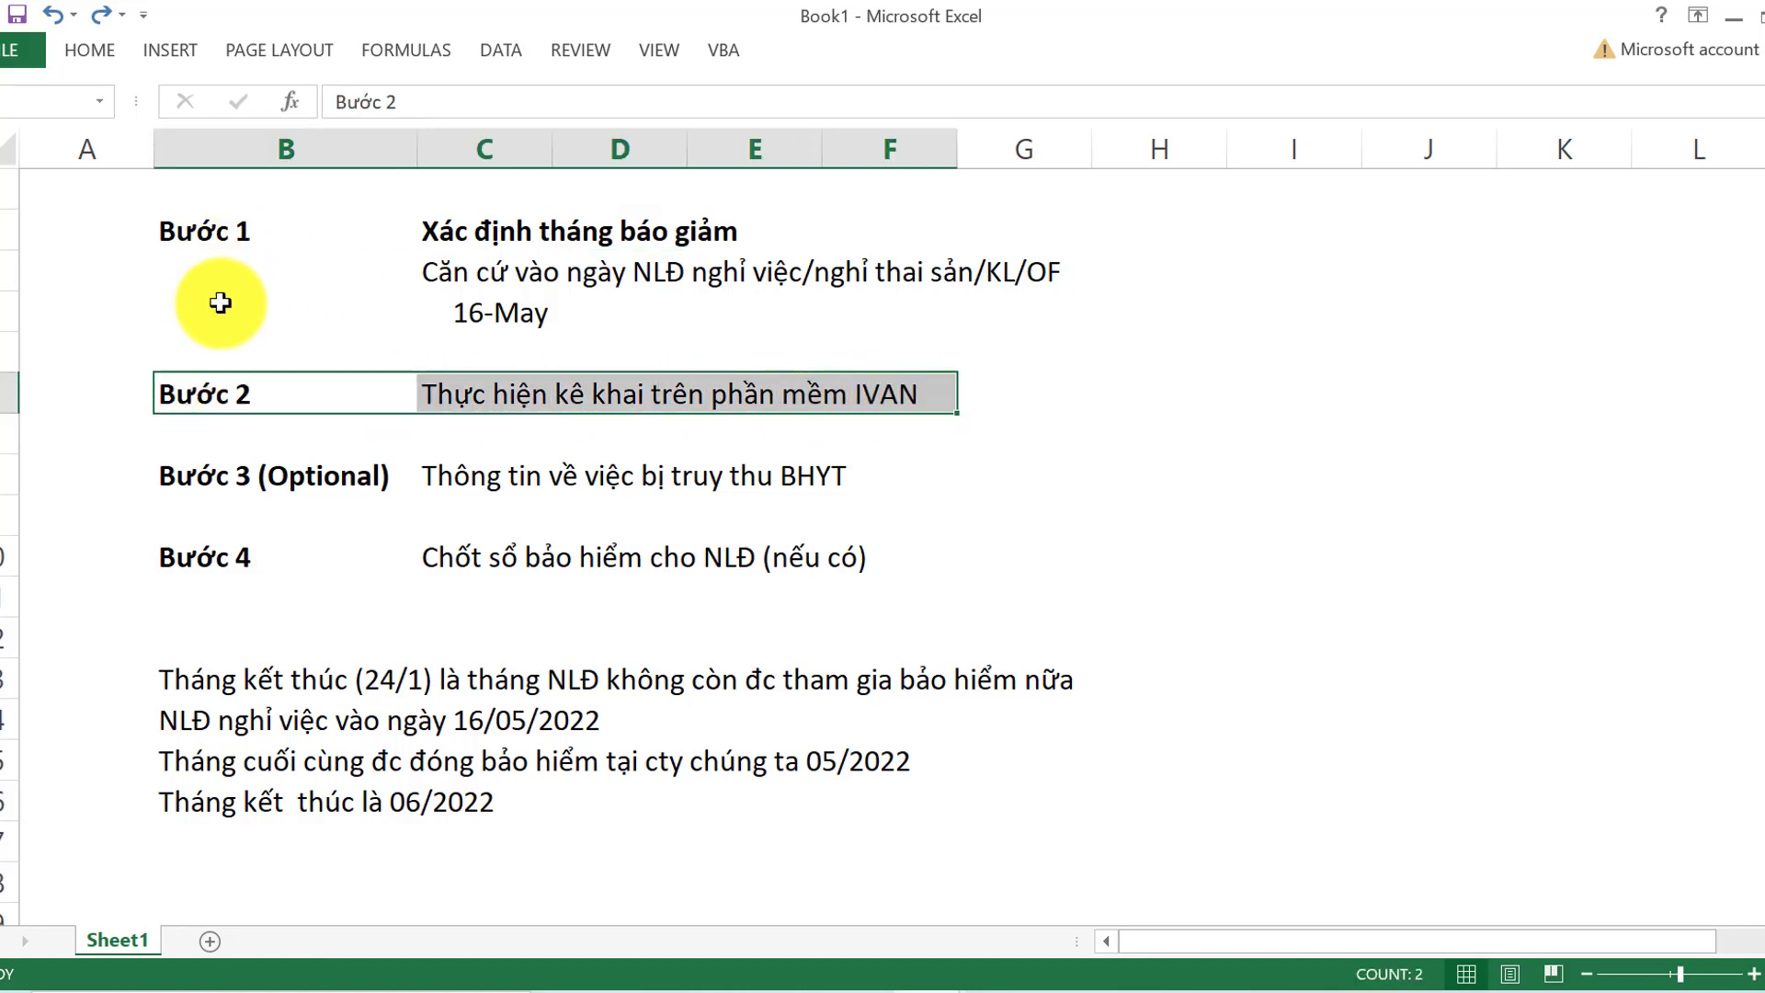
pyautogui.click(249, 459)
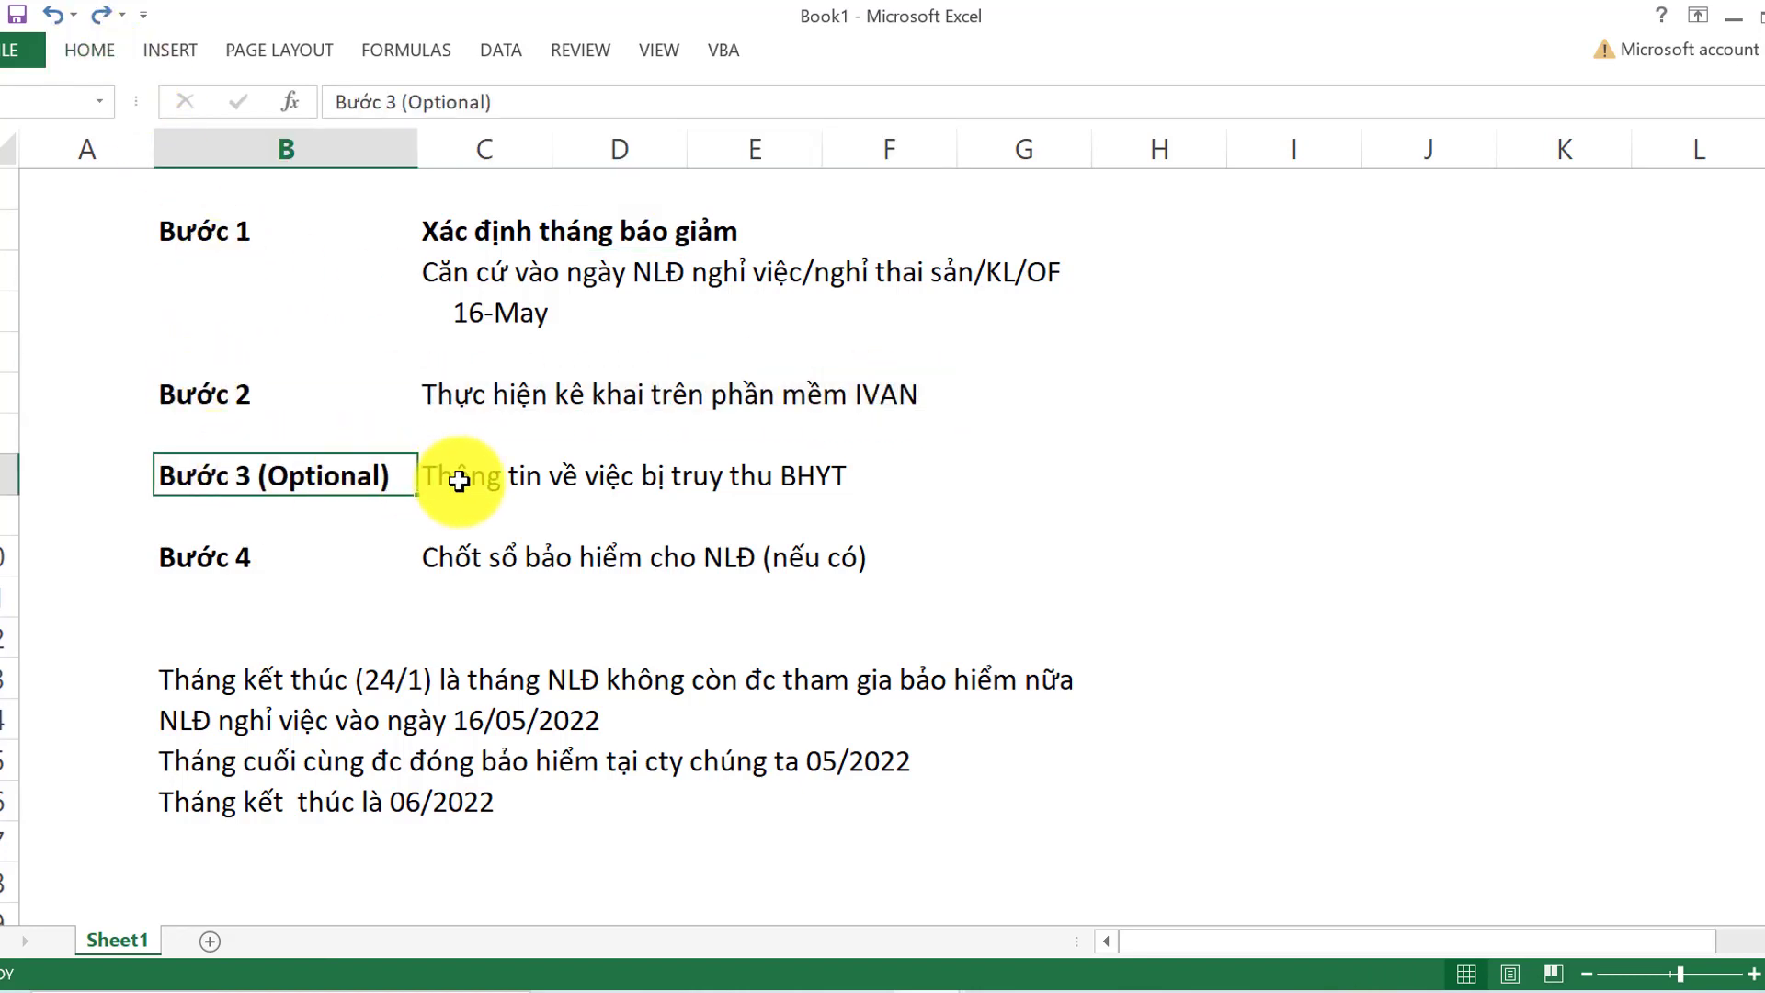
pyautogui.click(766, 475)
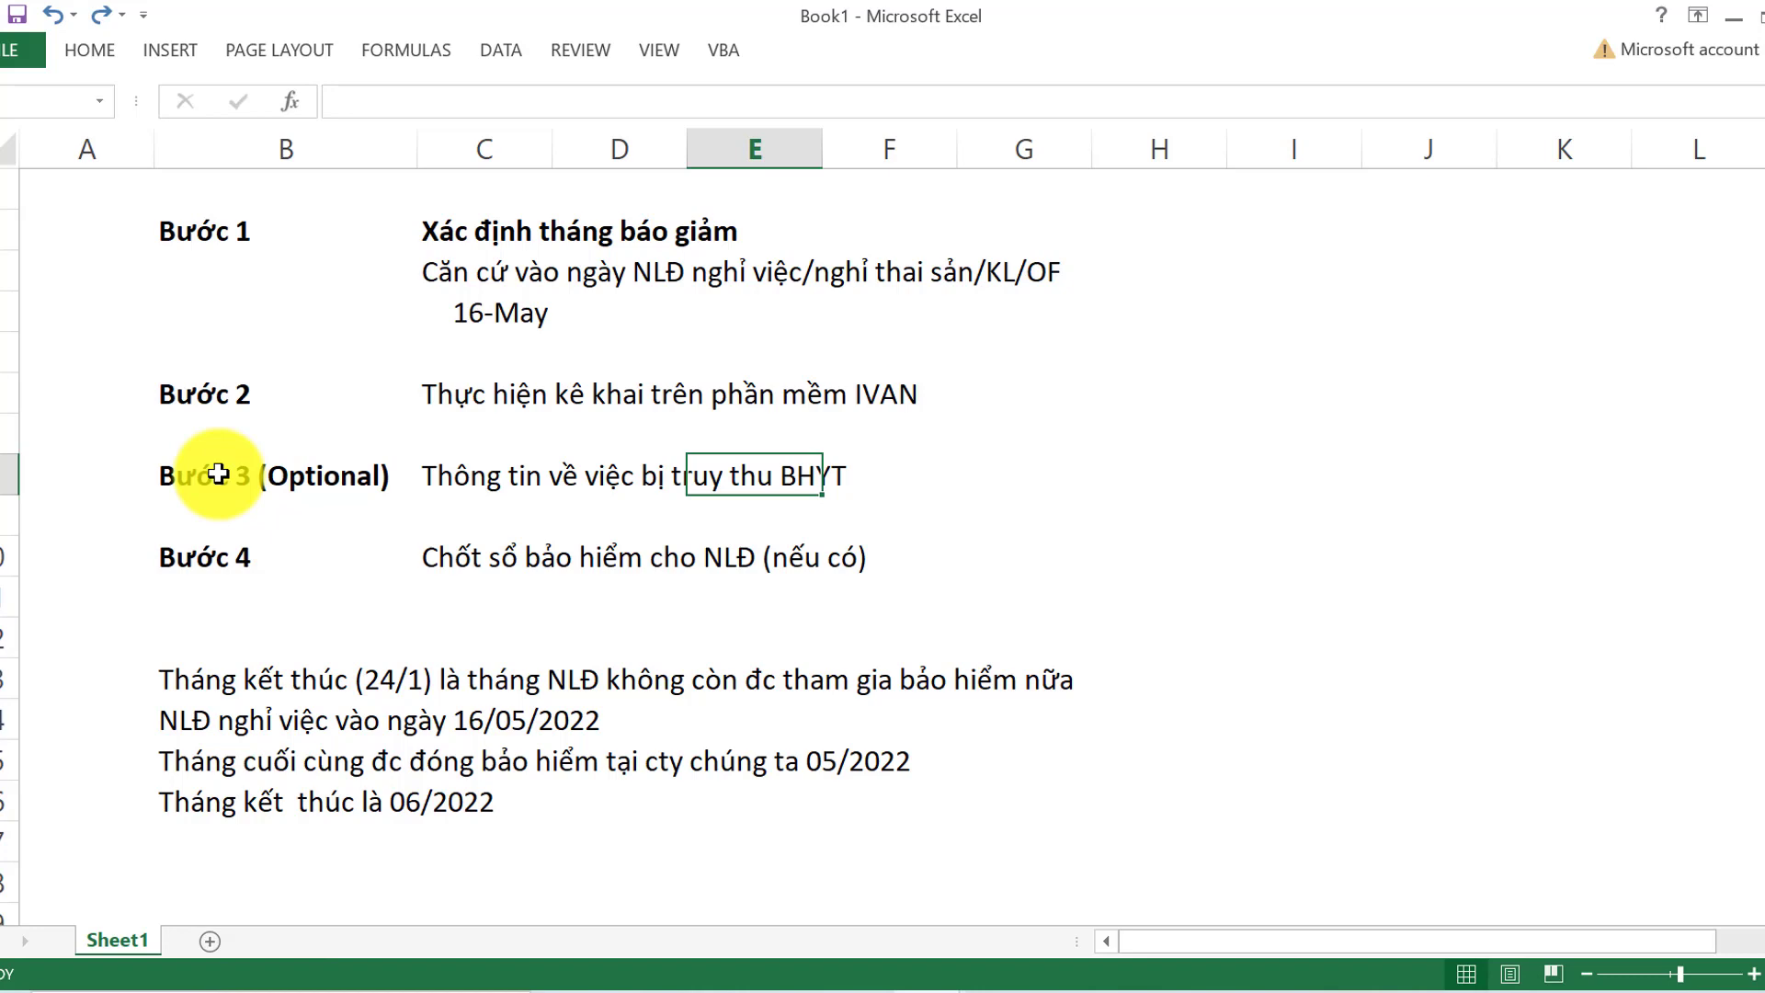
pyautogui.moveTo(218, 474); pyautogui.dragTo(827, 481)
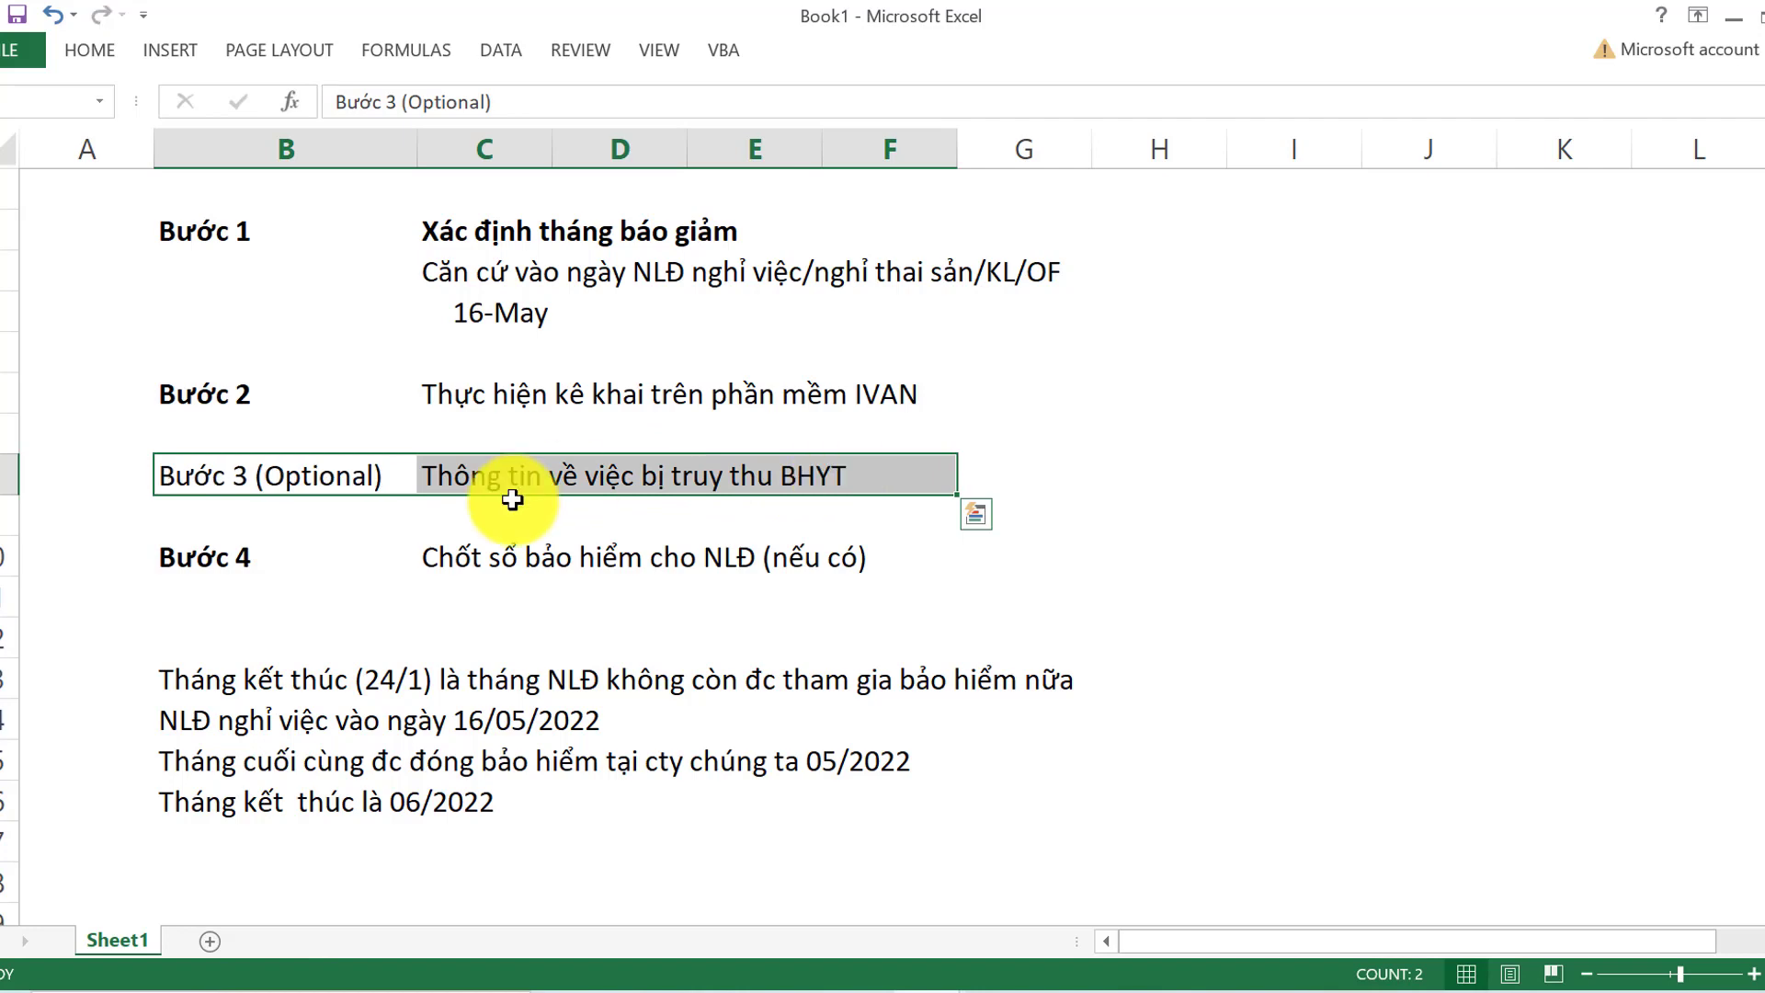
pyautogui.hotkey('ctrl', 'b')
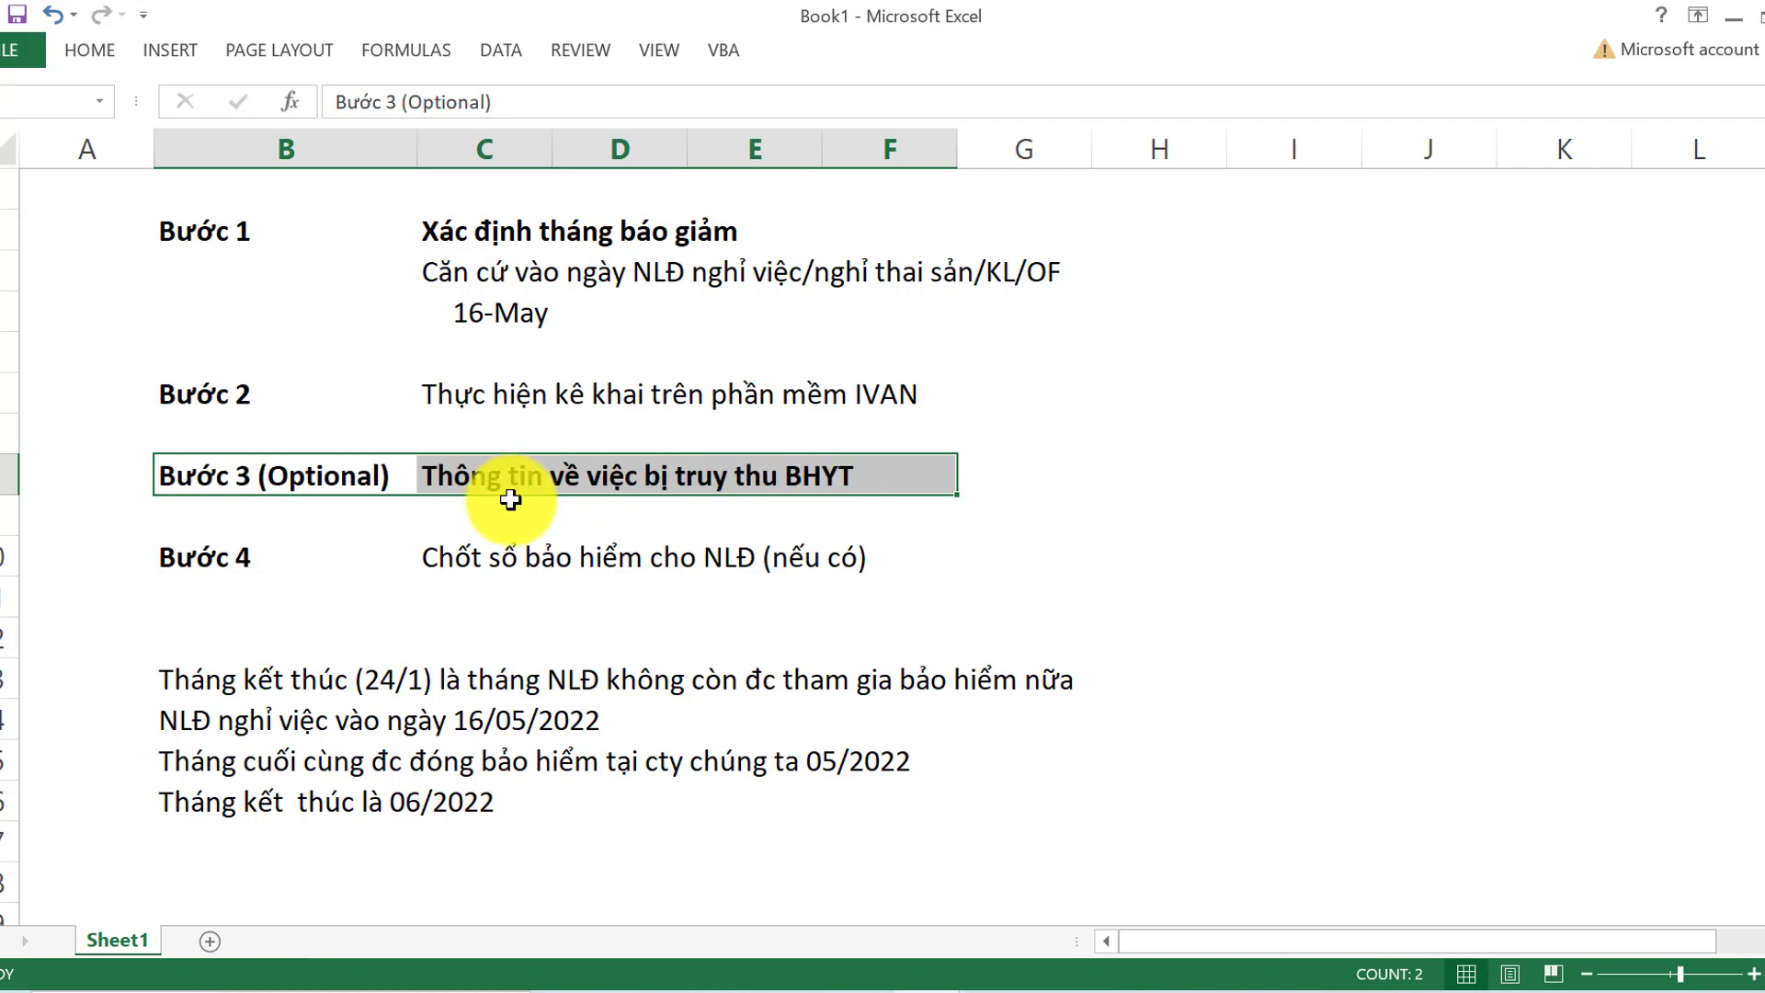
pyautogui.click(466, 529)
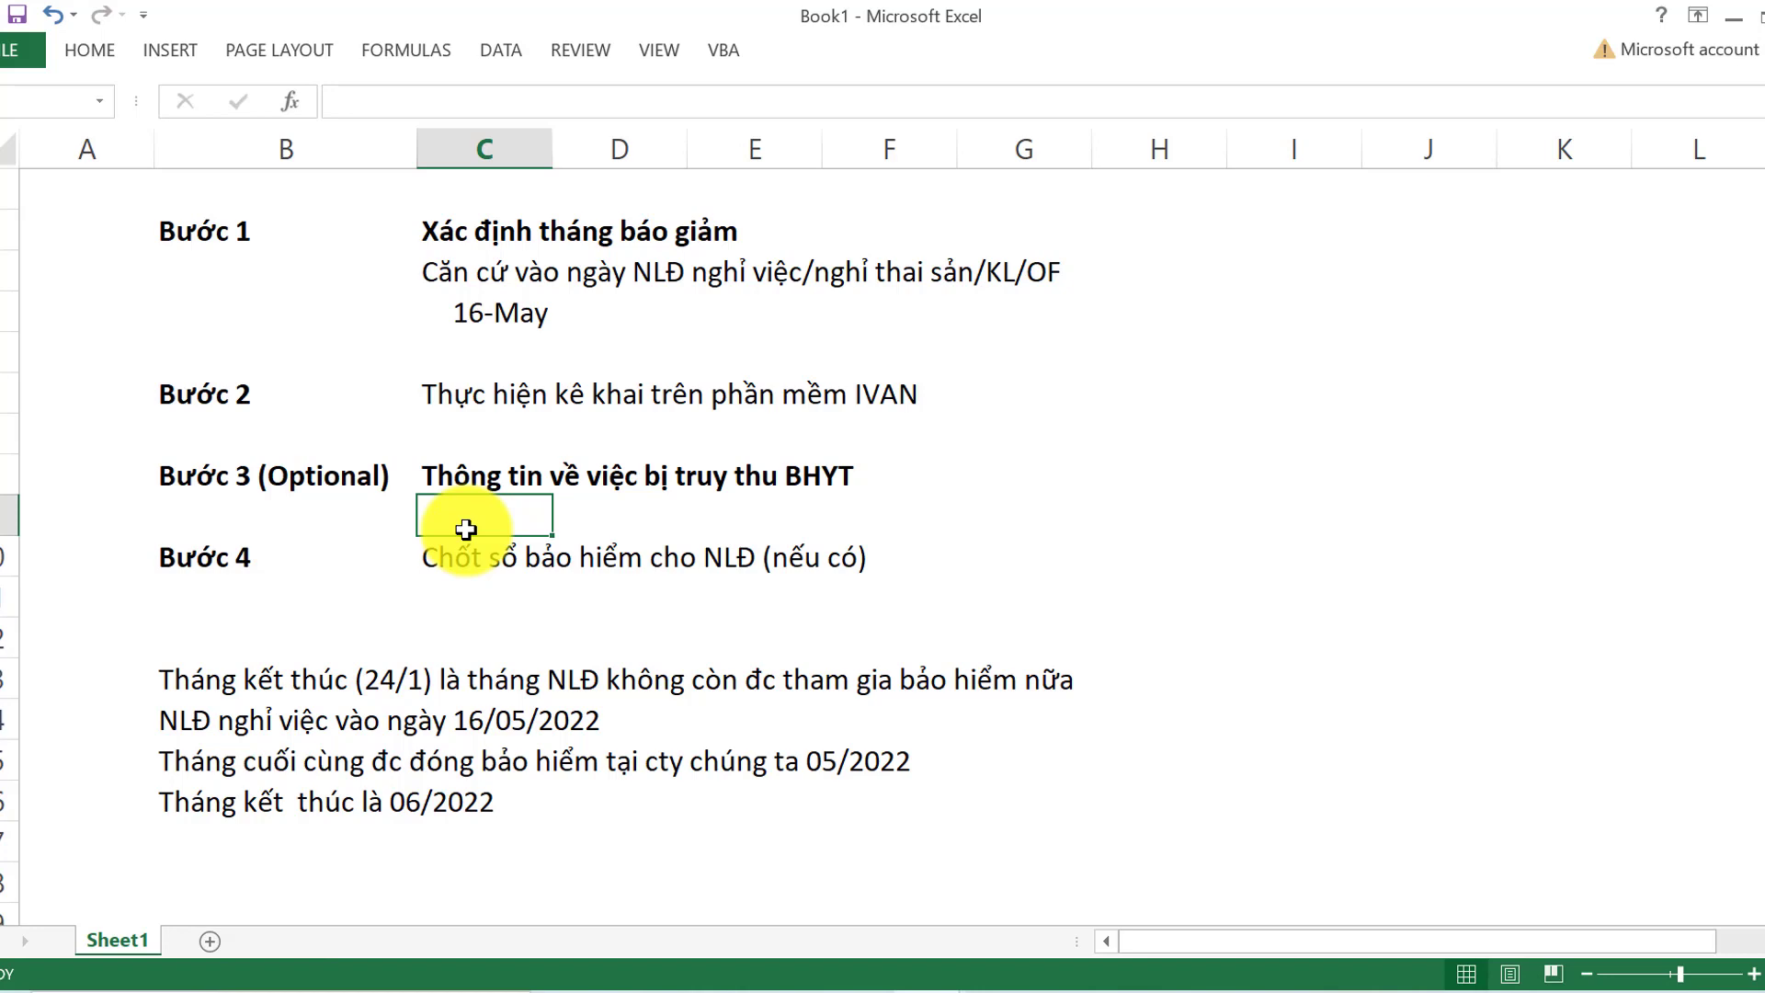
# Add the note "thông tin cho ai (làm lương" in column G of the Bước 3 (Optional) row
pyautogui.click(1058, 468)
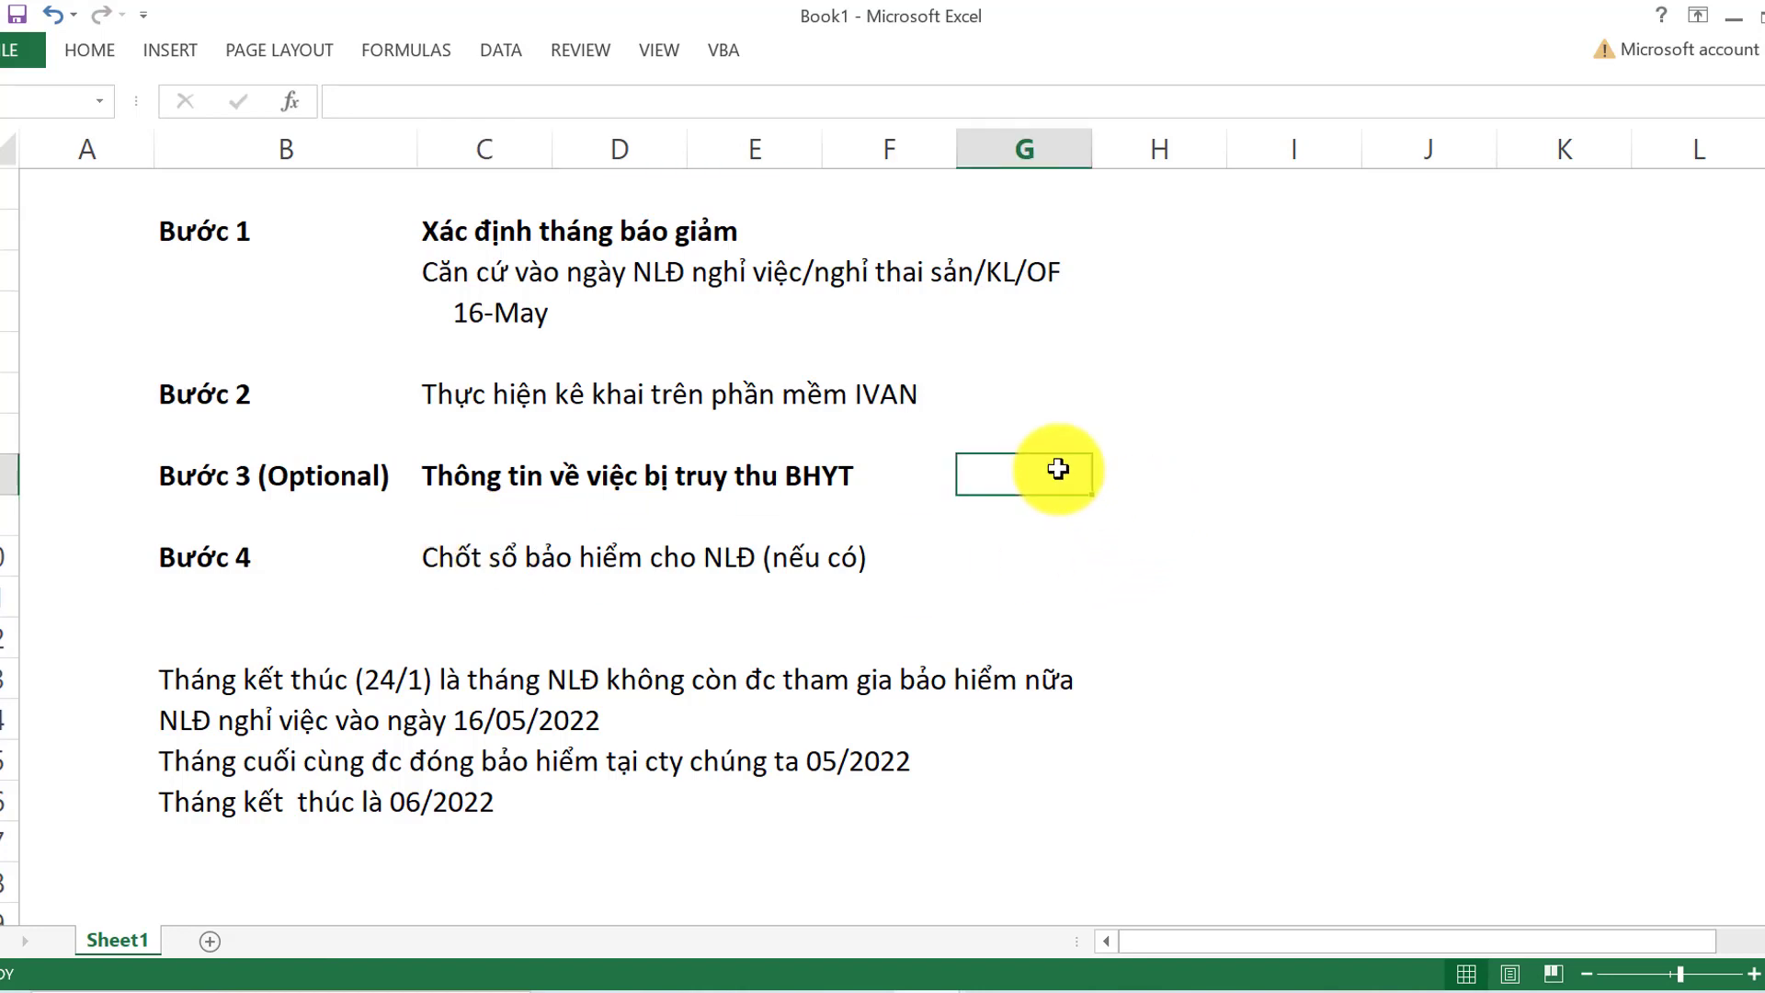
pyautogui.write('t')
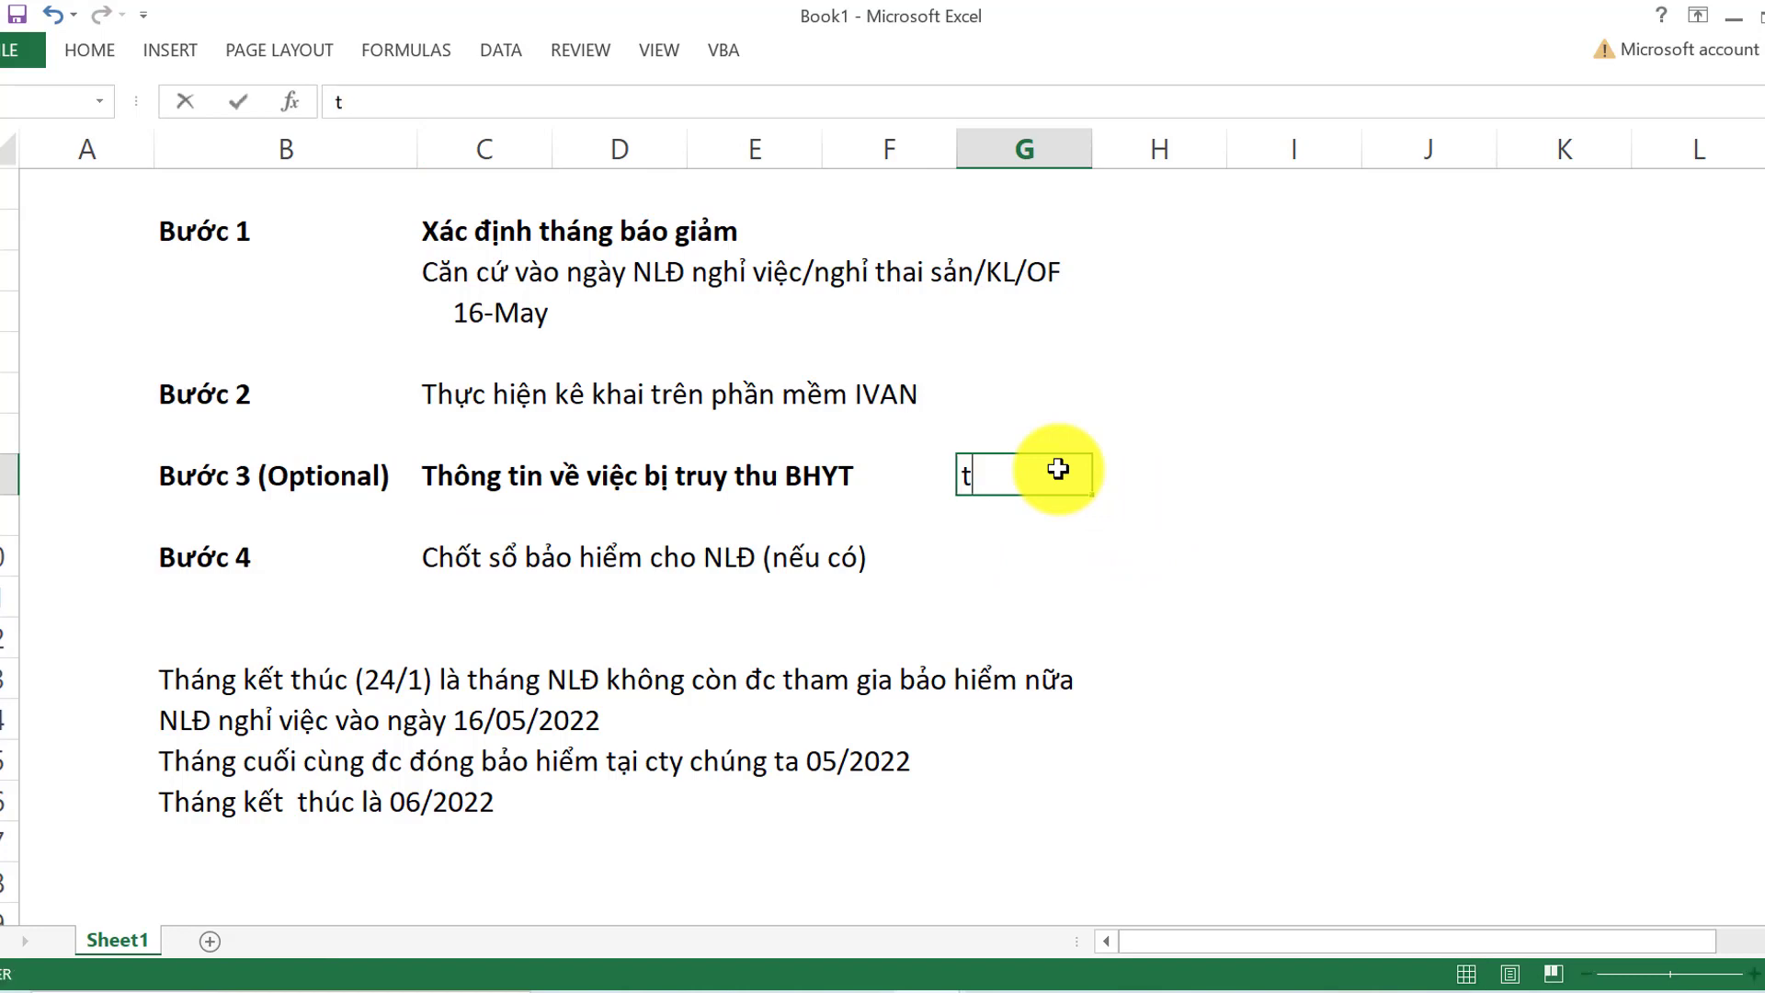
pyautogui.write('hông tin  cho ai')
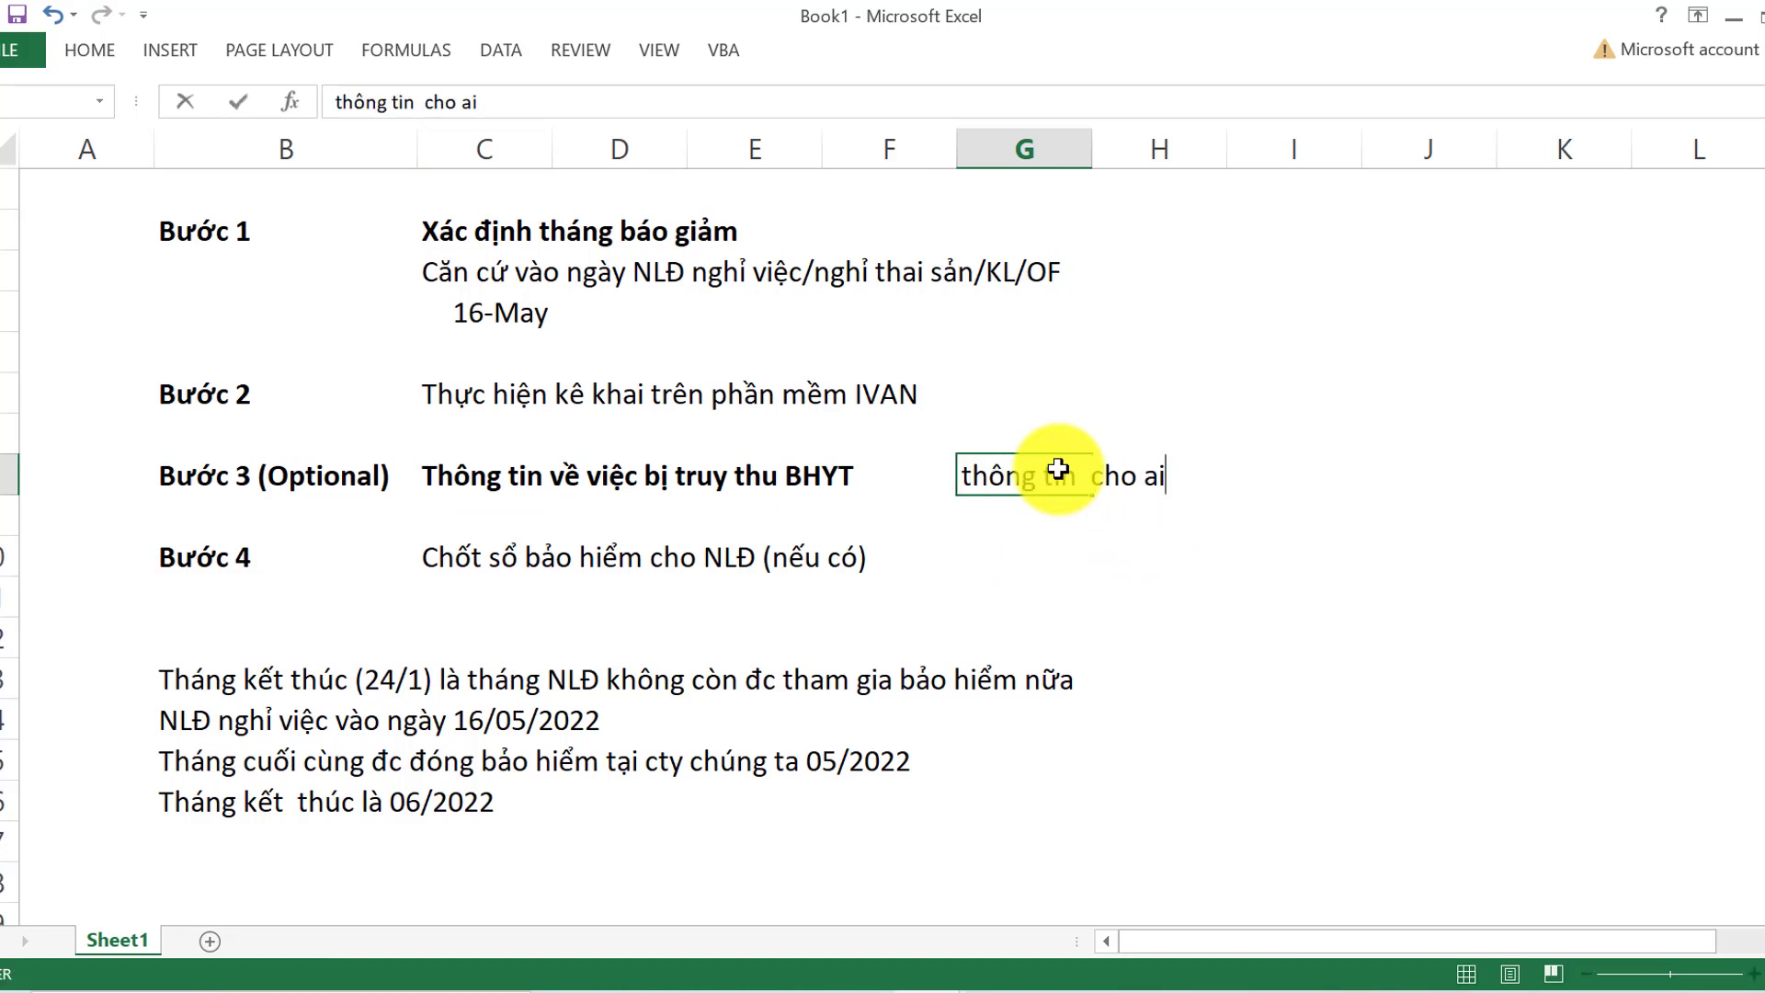
pyautogui.press('Return')
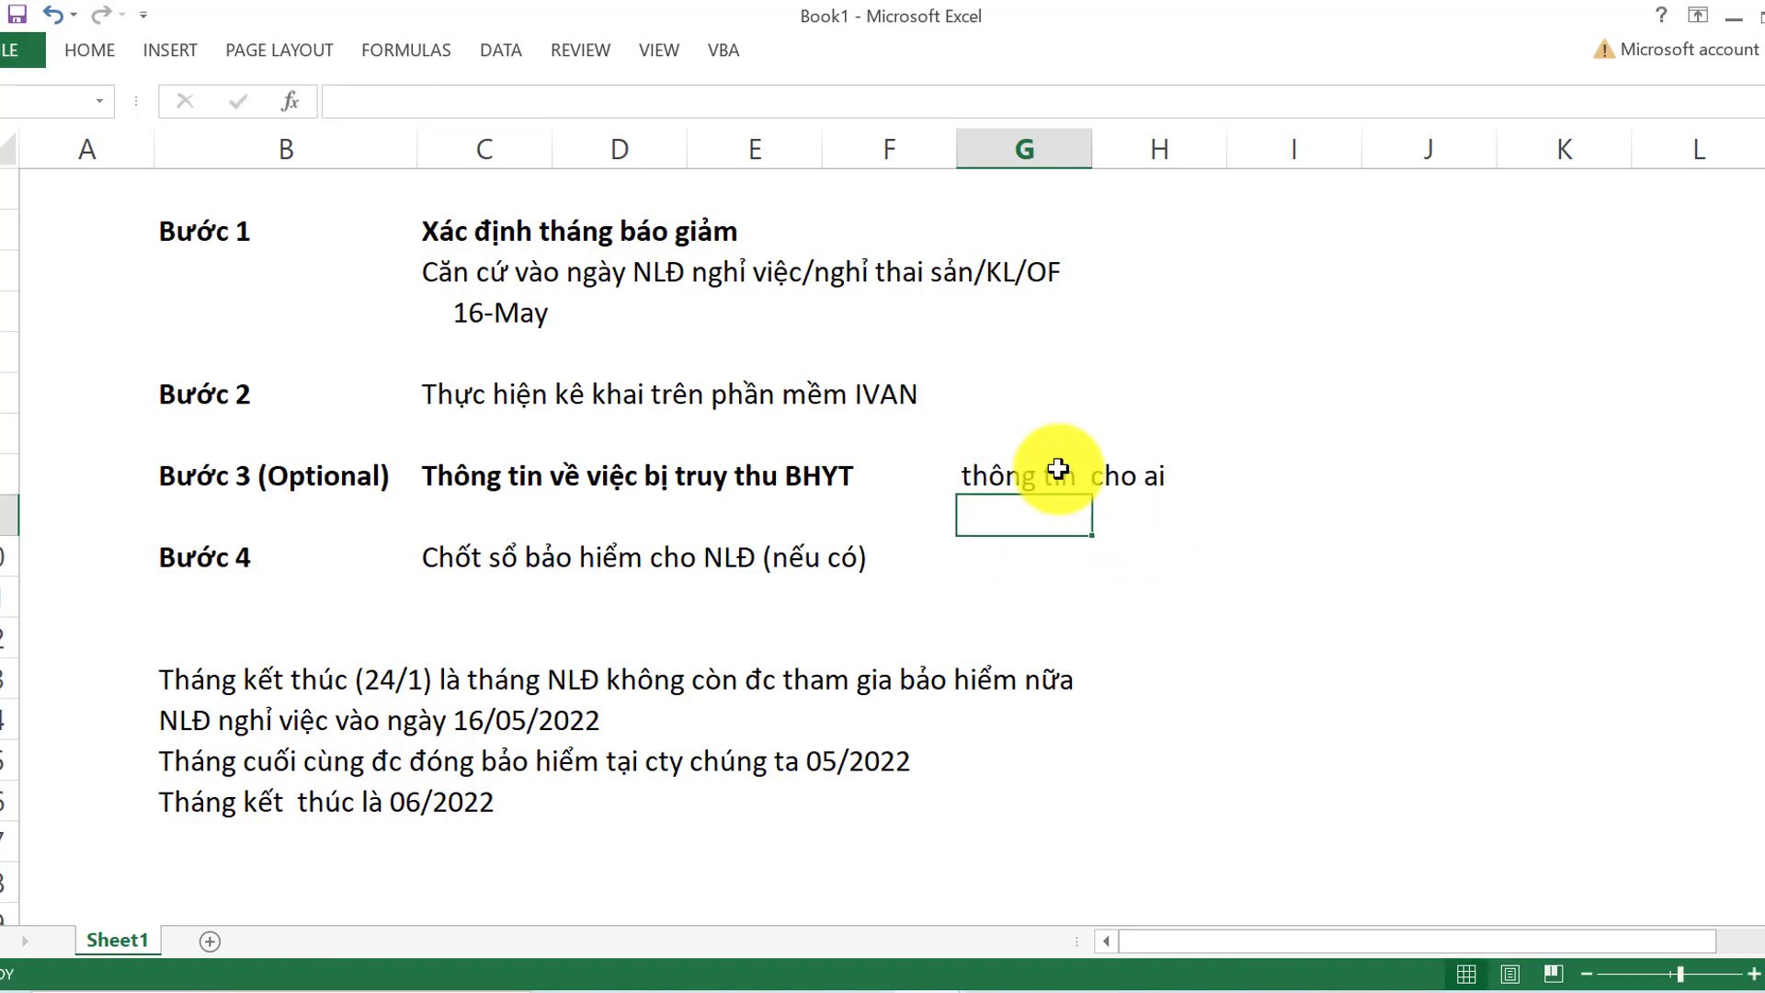
pyautogui.press('Up')
pyautogui.click(612, 102)
pyautogui.write('(la')
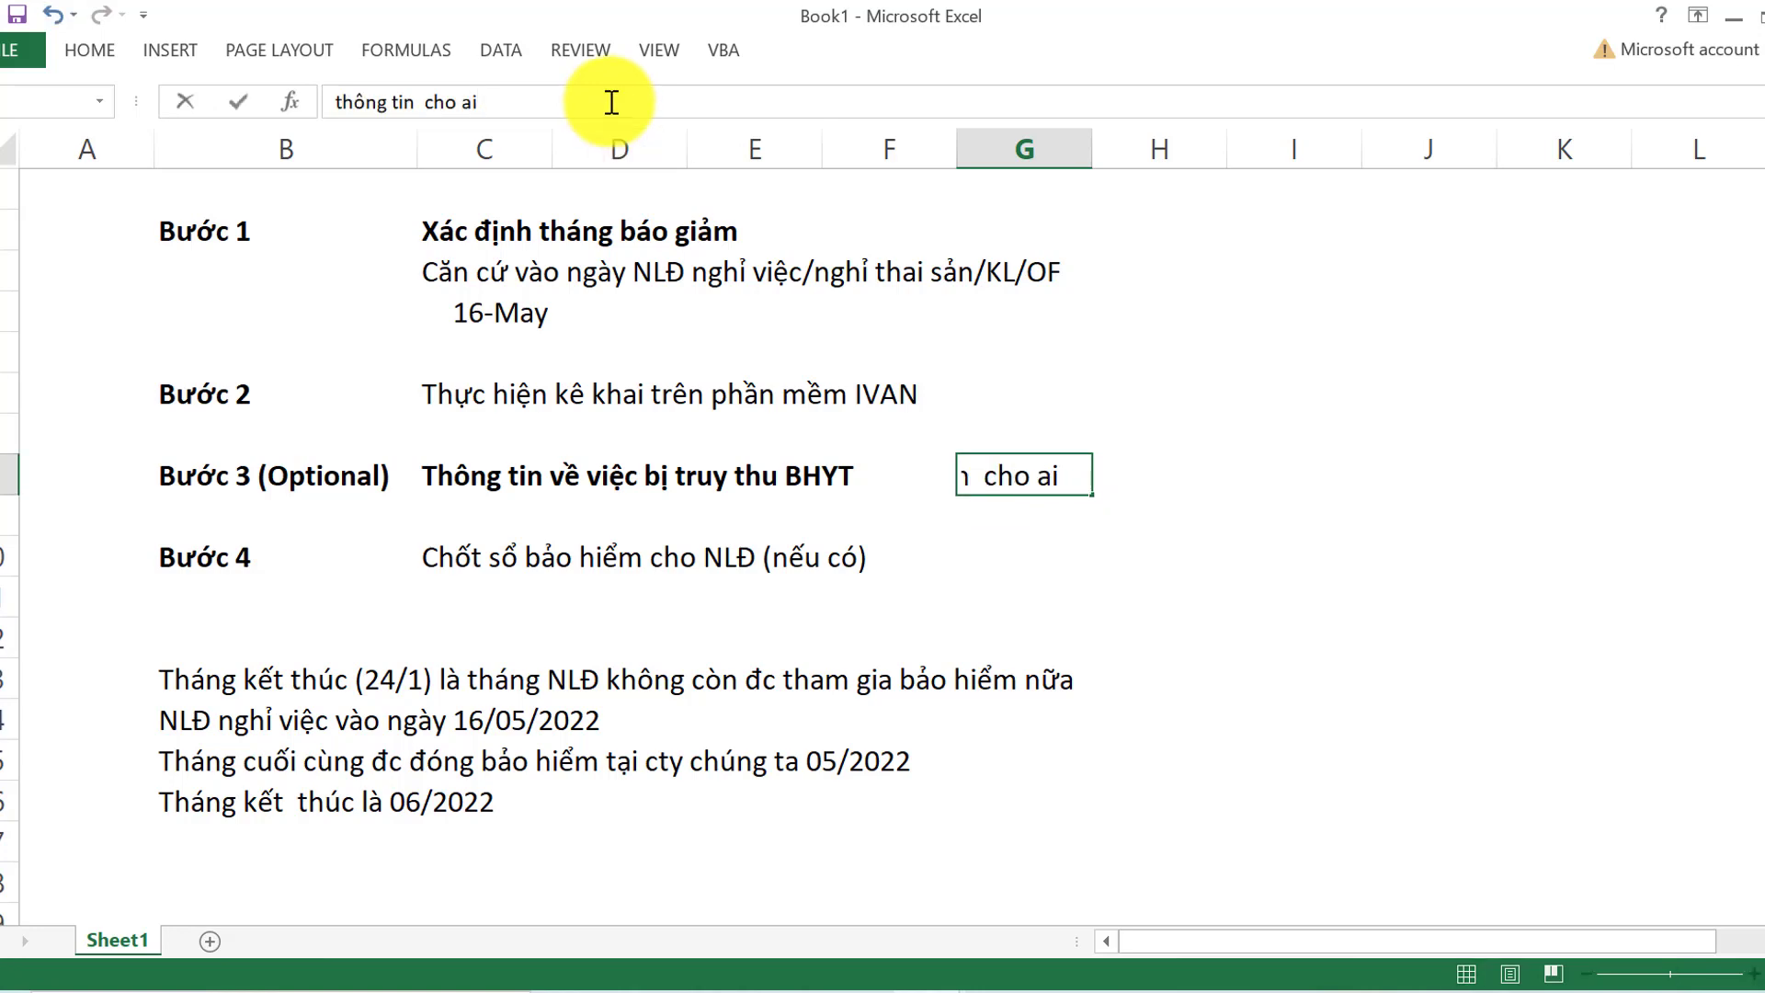
pyautogui.write('m lương')
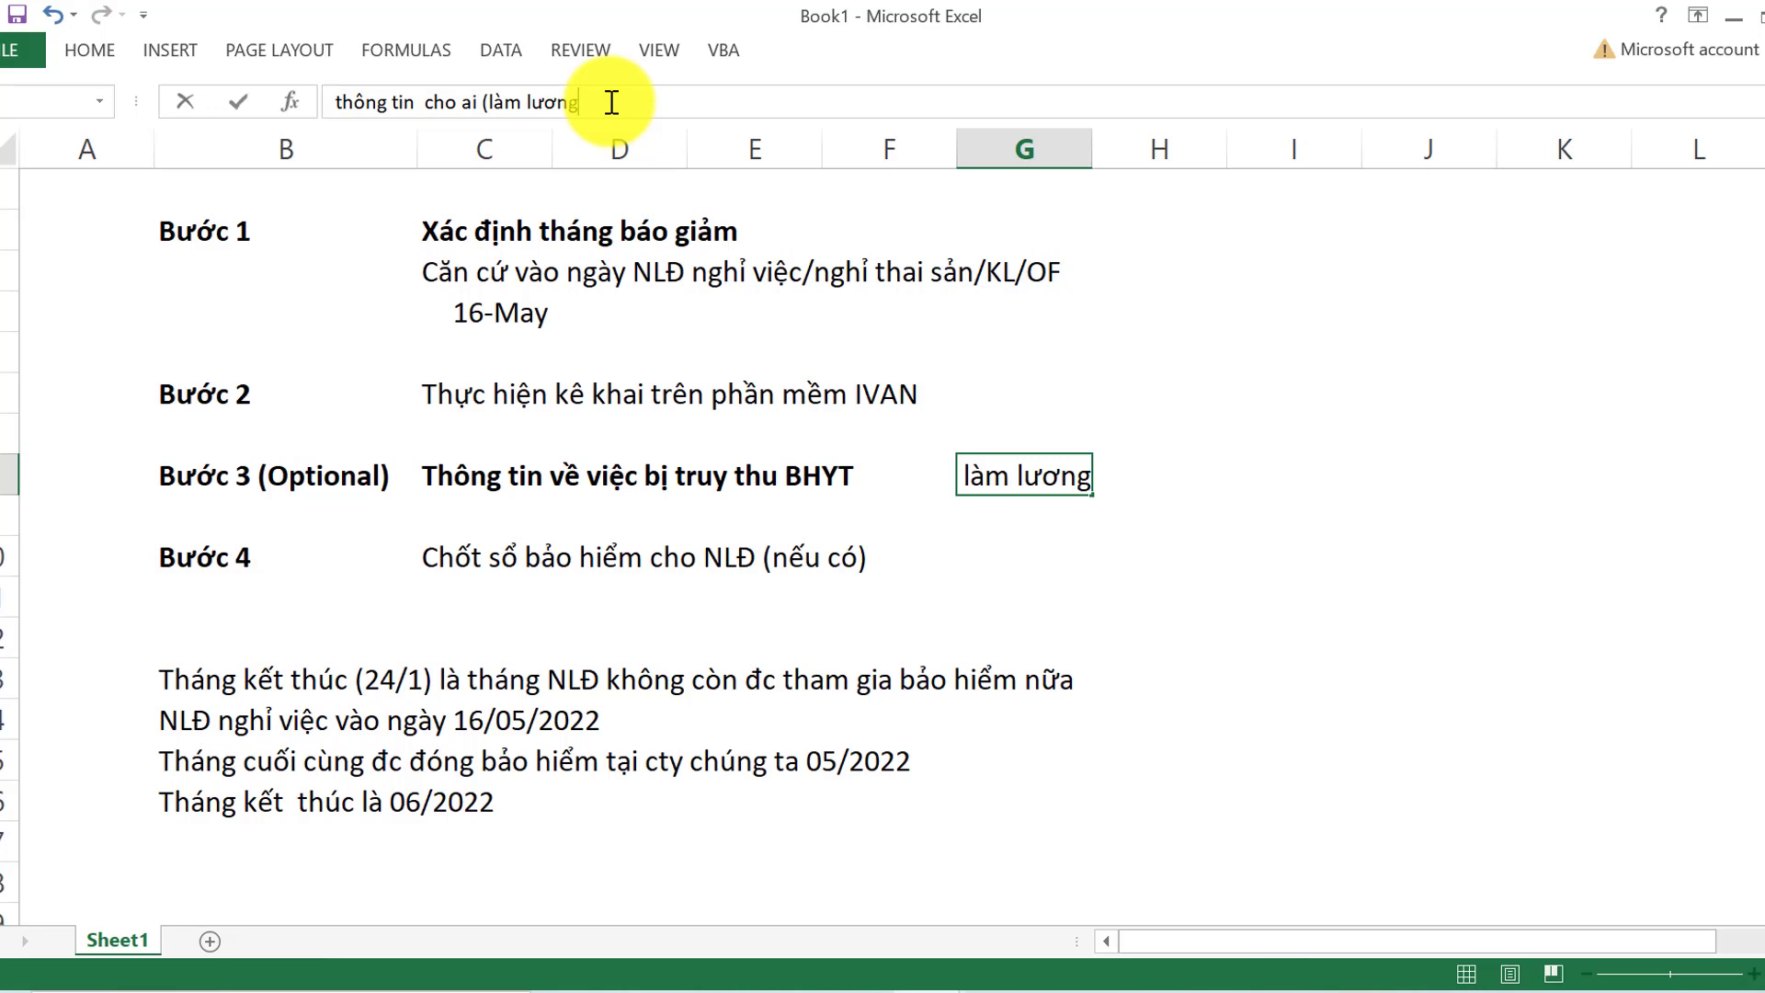
pyautogui.press('Return')
# Enter "Thông tin cho NLĐ" in column G directly below the "làm lương" note
pyautogui.write('Thông ti')
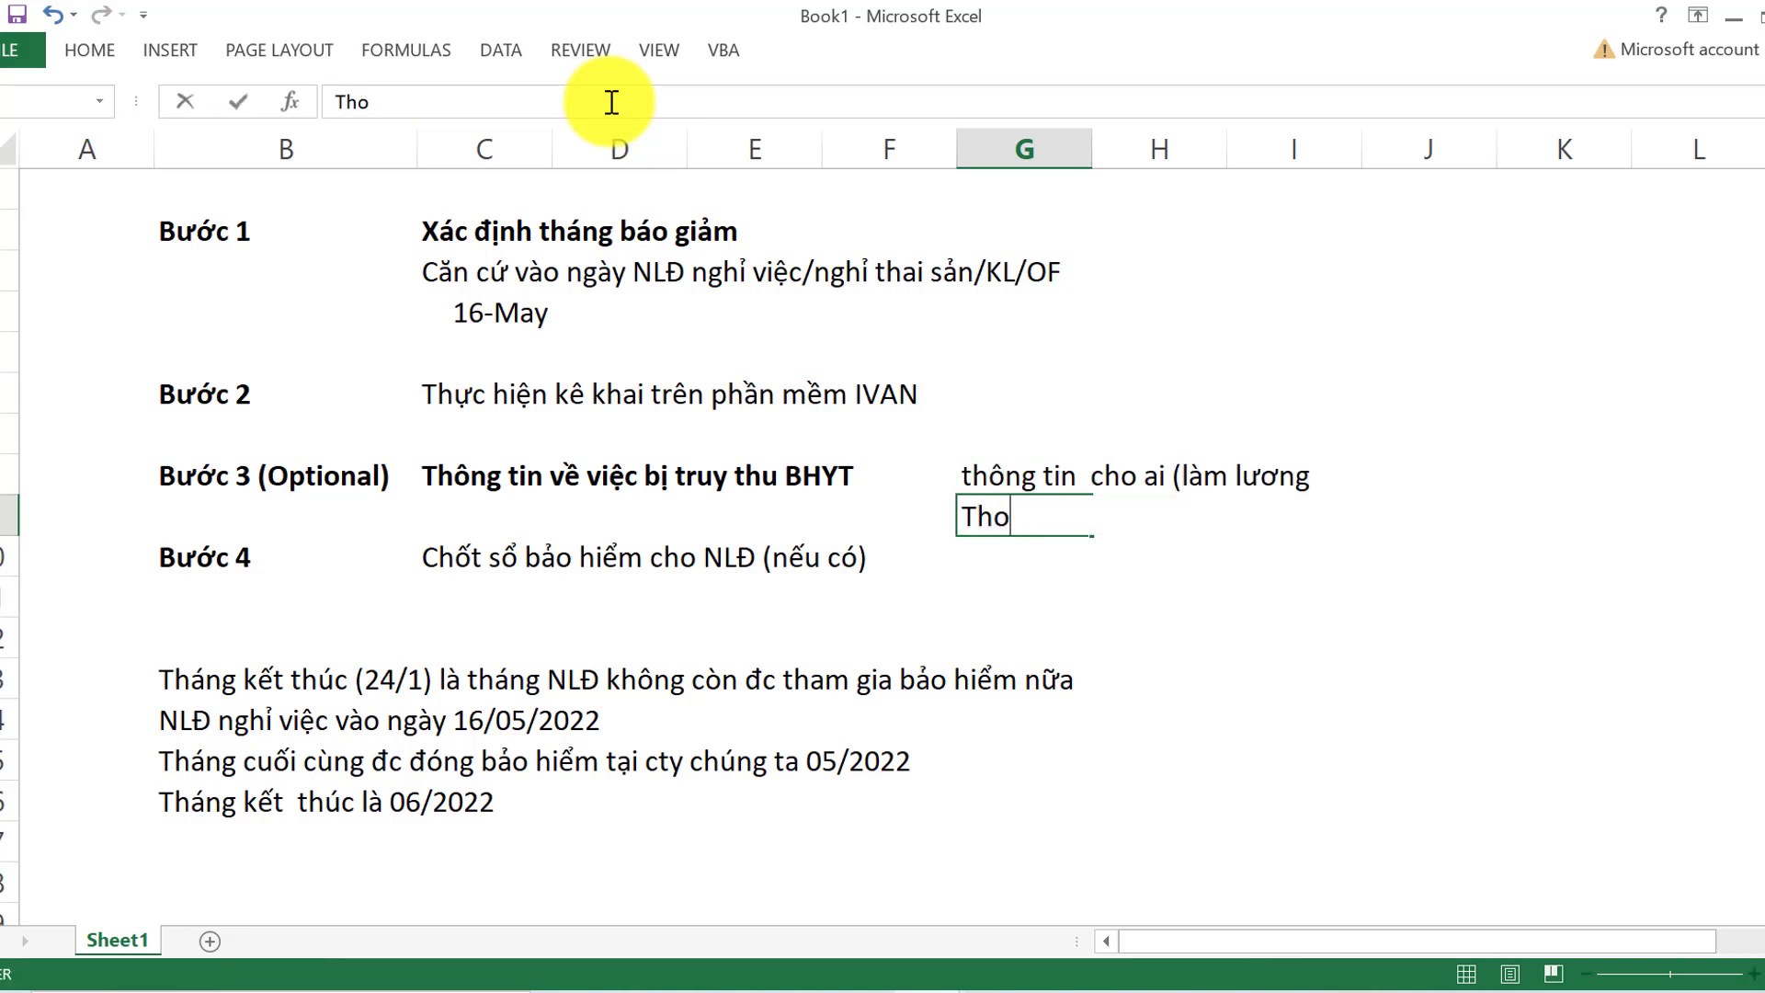
pyautogui.write('n cho NLĐ')
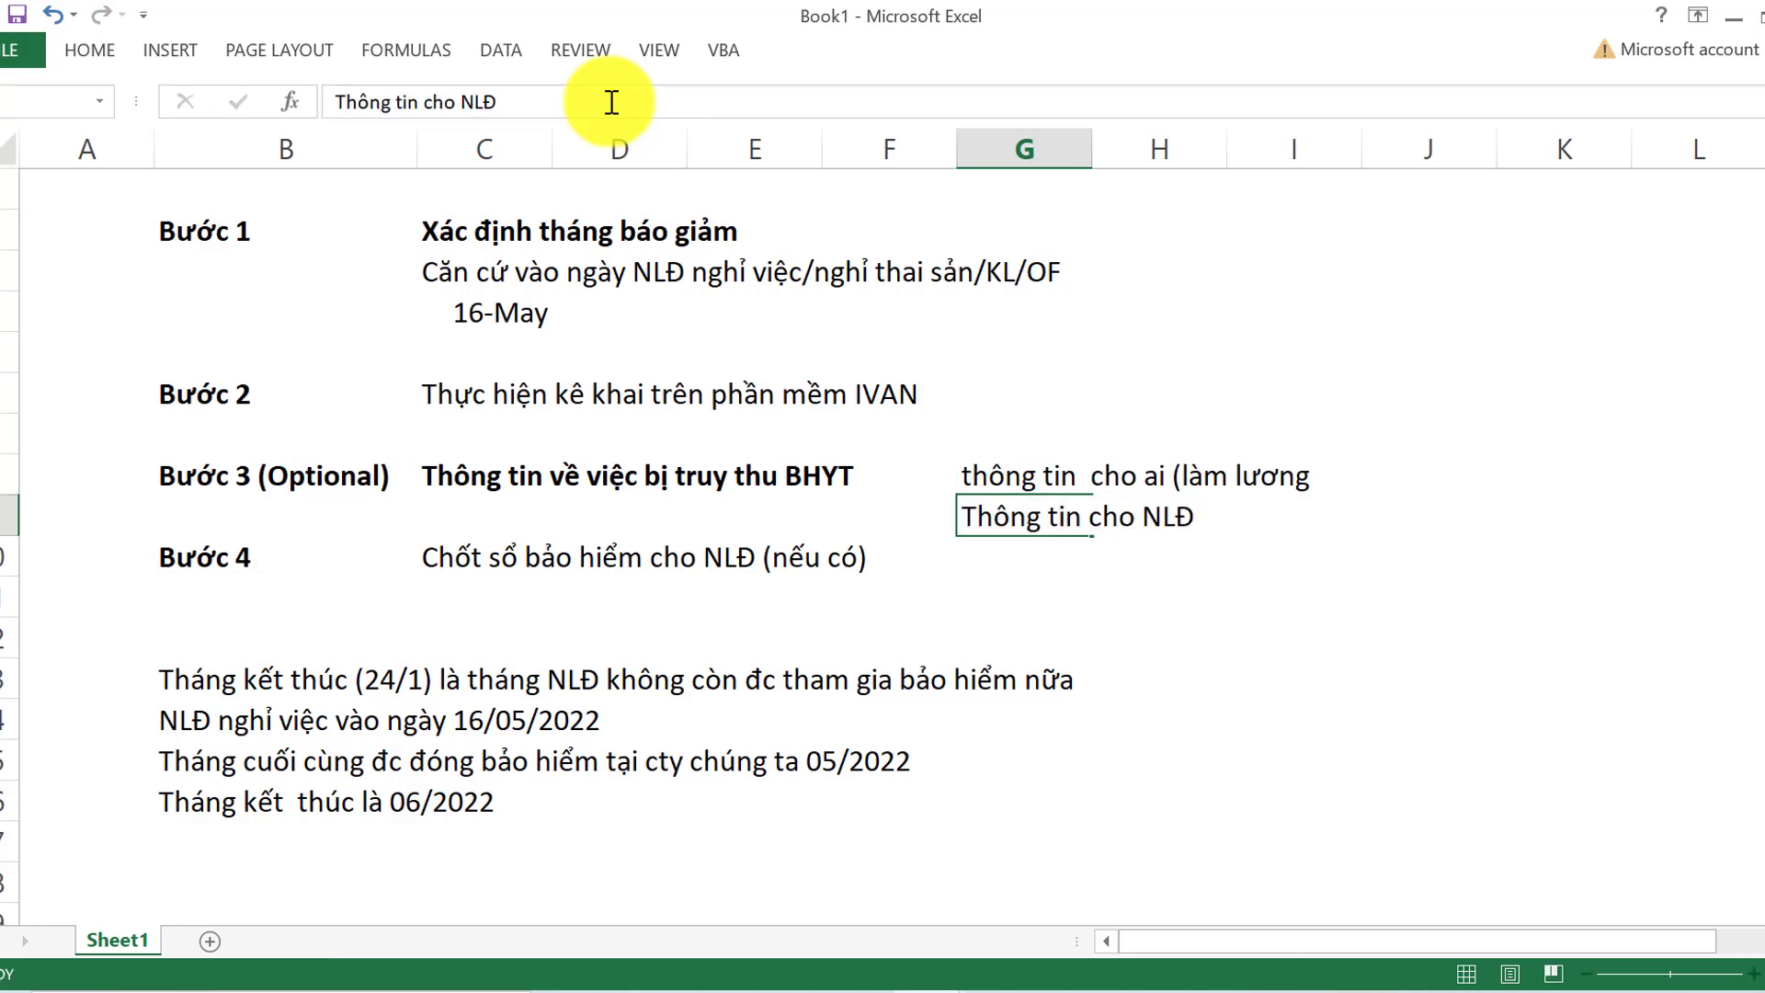
pyautogui.press('Return')
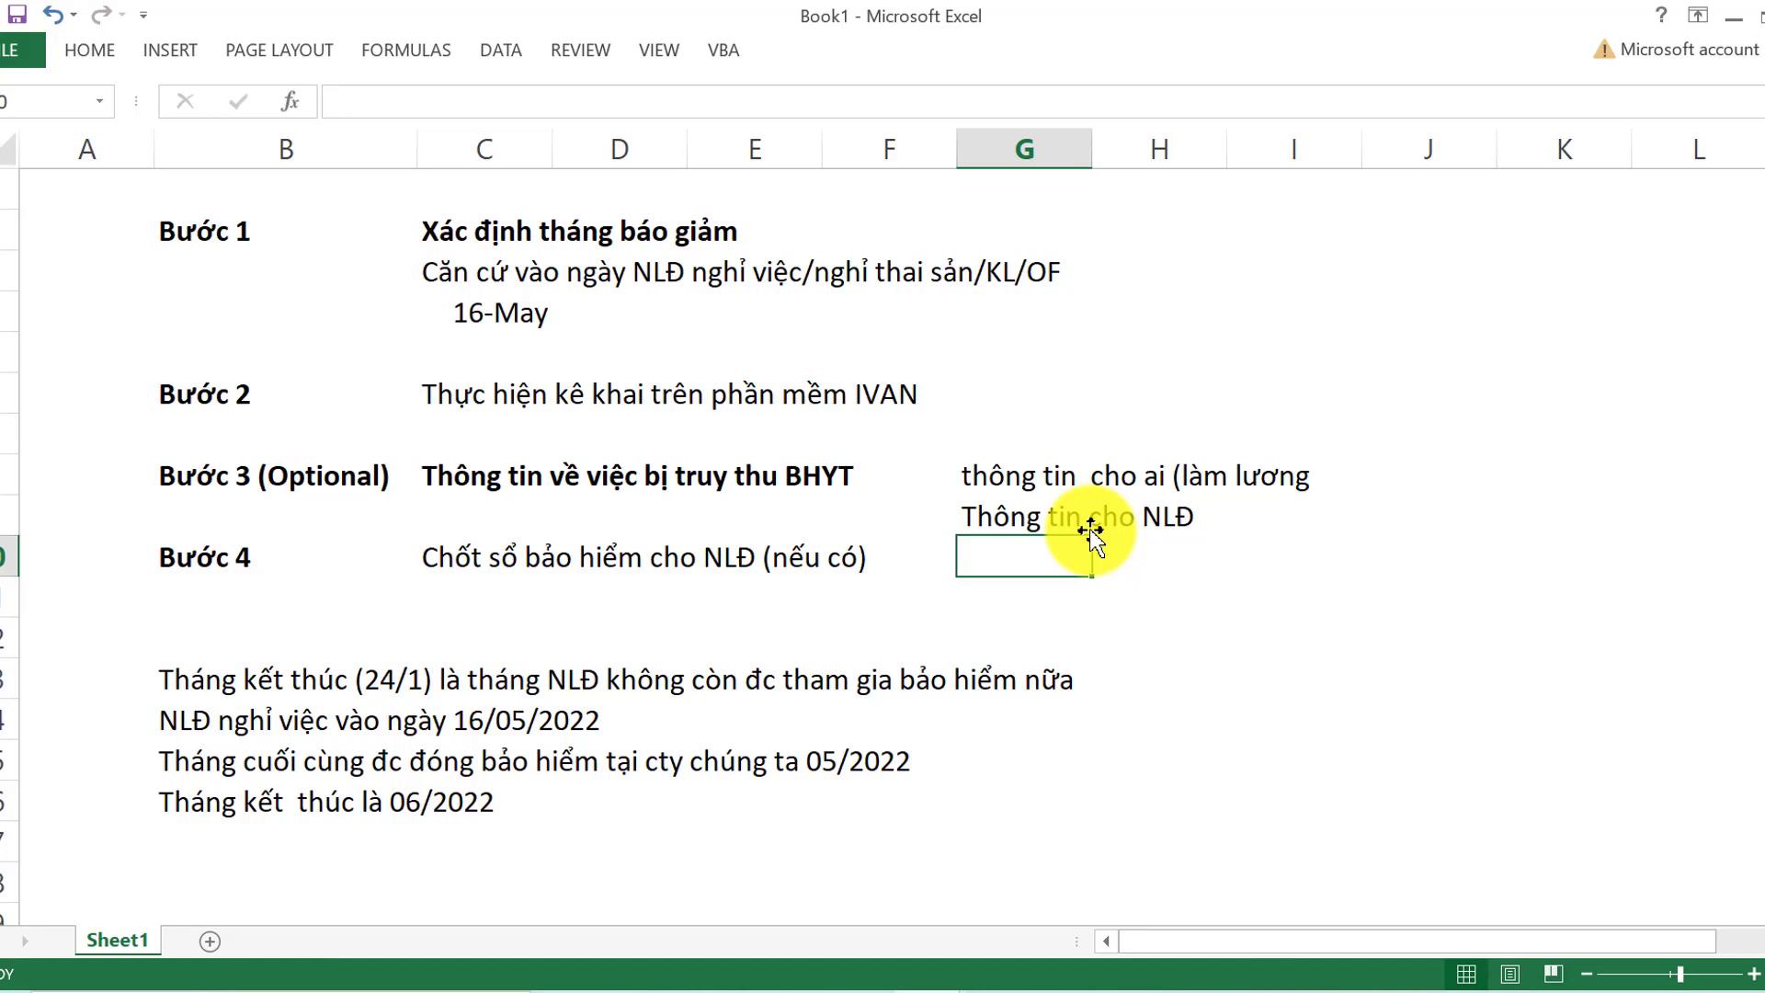
pyautogui.click(1222, 982)
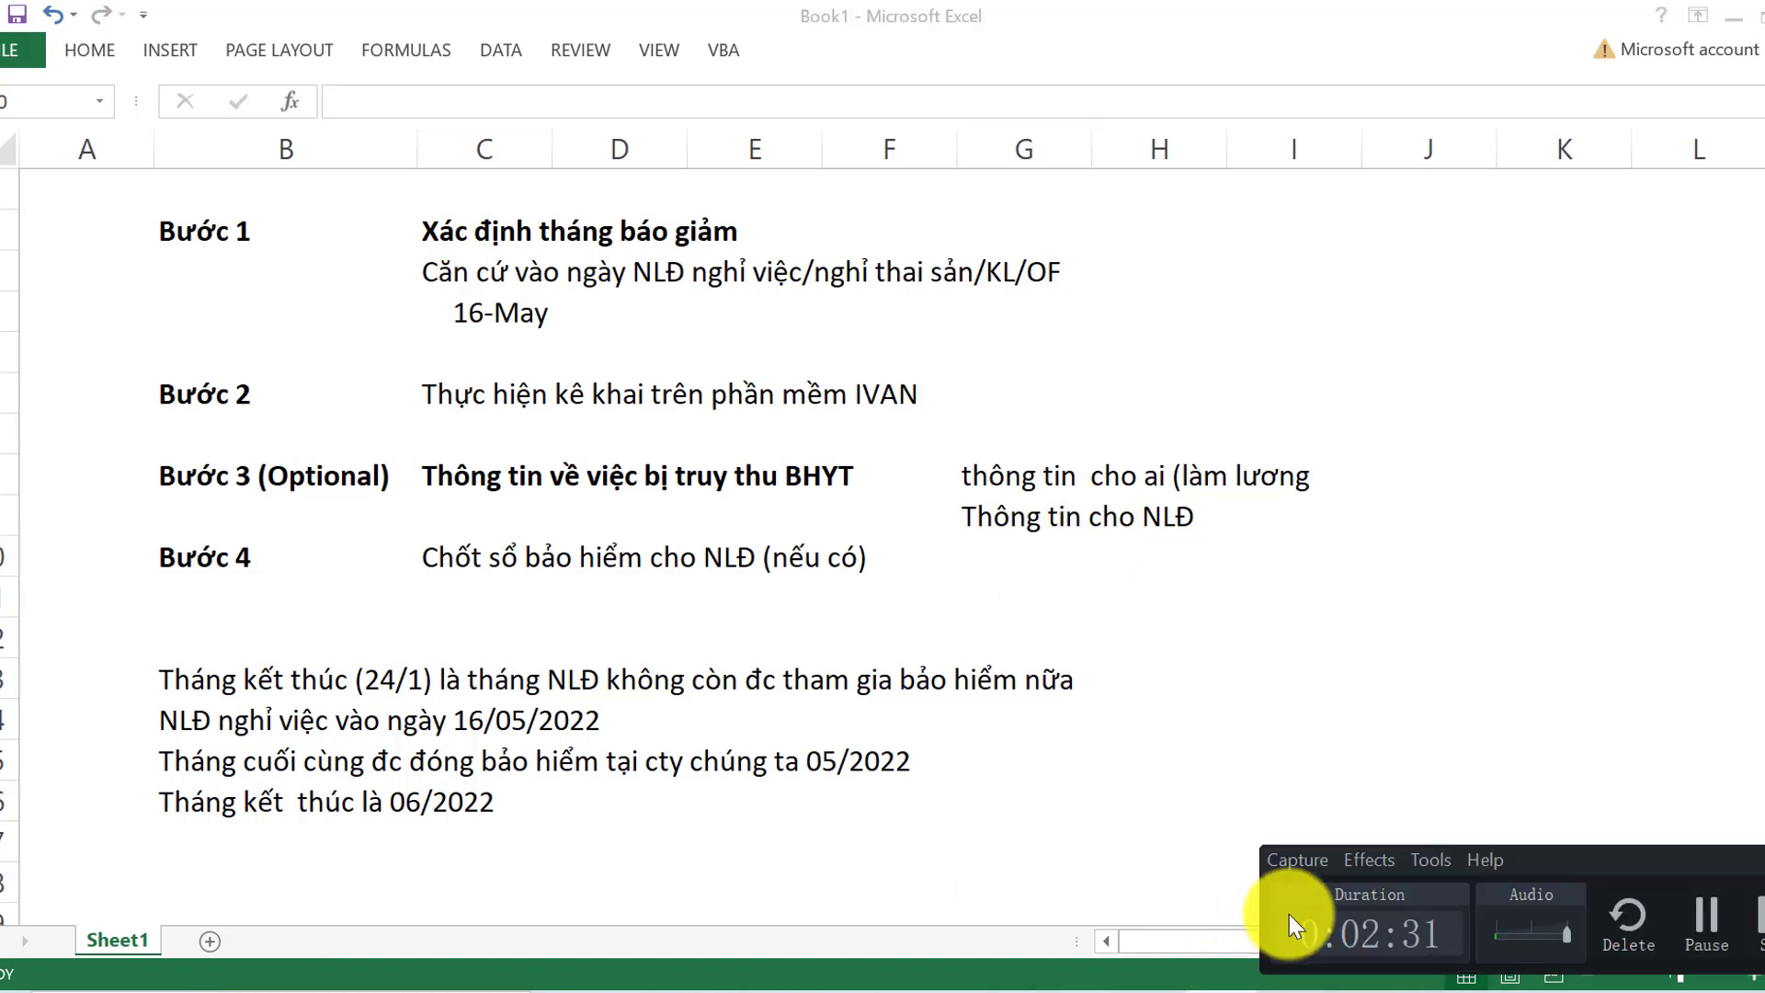
pyautogui.click(1694, 914)
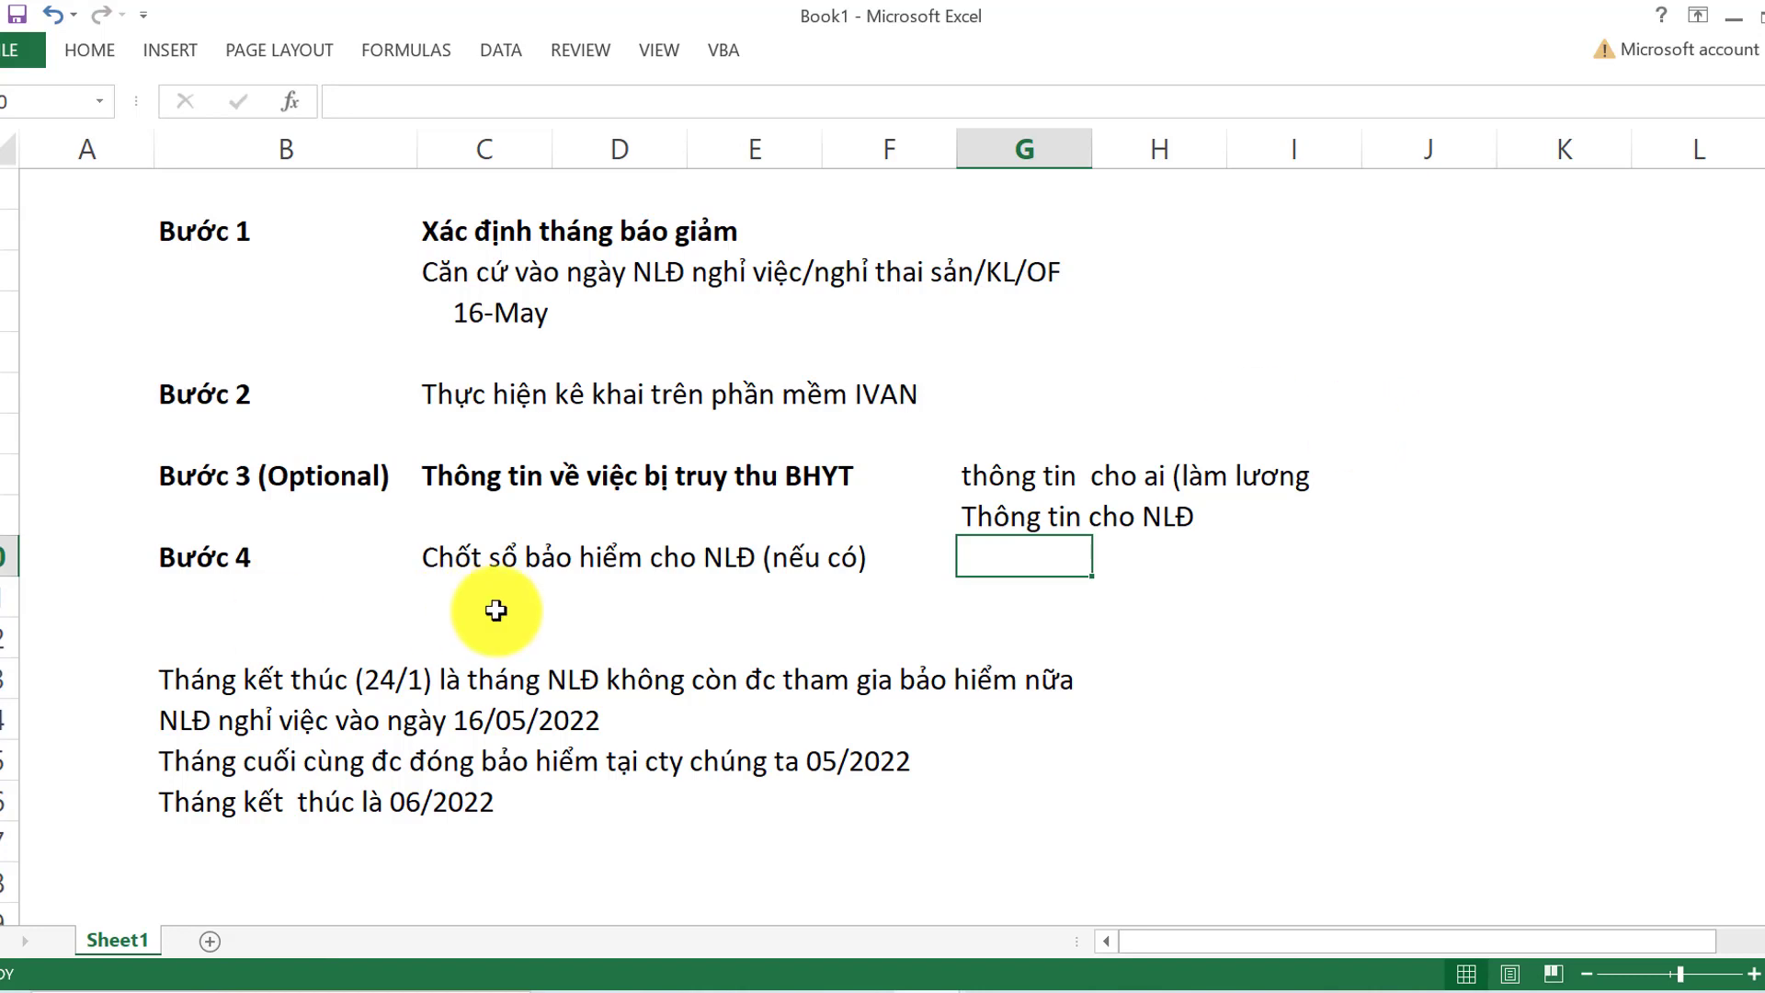
# Make the whole Bước 4 row bold, including "Chốt sổ bảo hiểm cho NLĐ (nếu có)"
pyautogui.click(549, 610)
pyautogui.moveTo(549, 610); pyautogui.dragTo(898, 570)
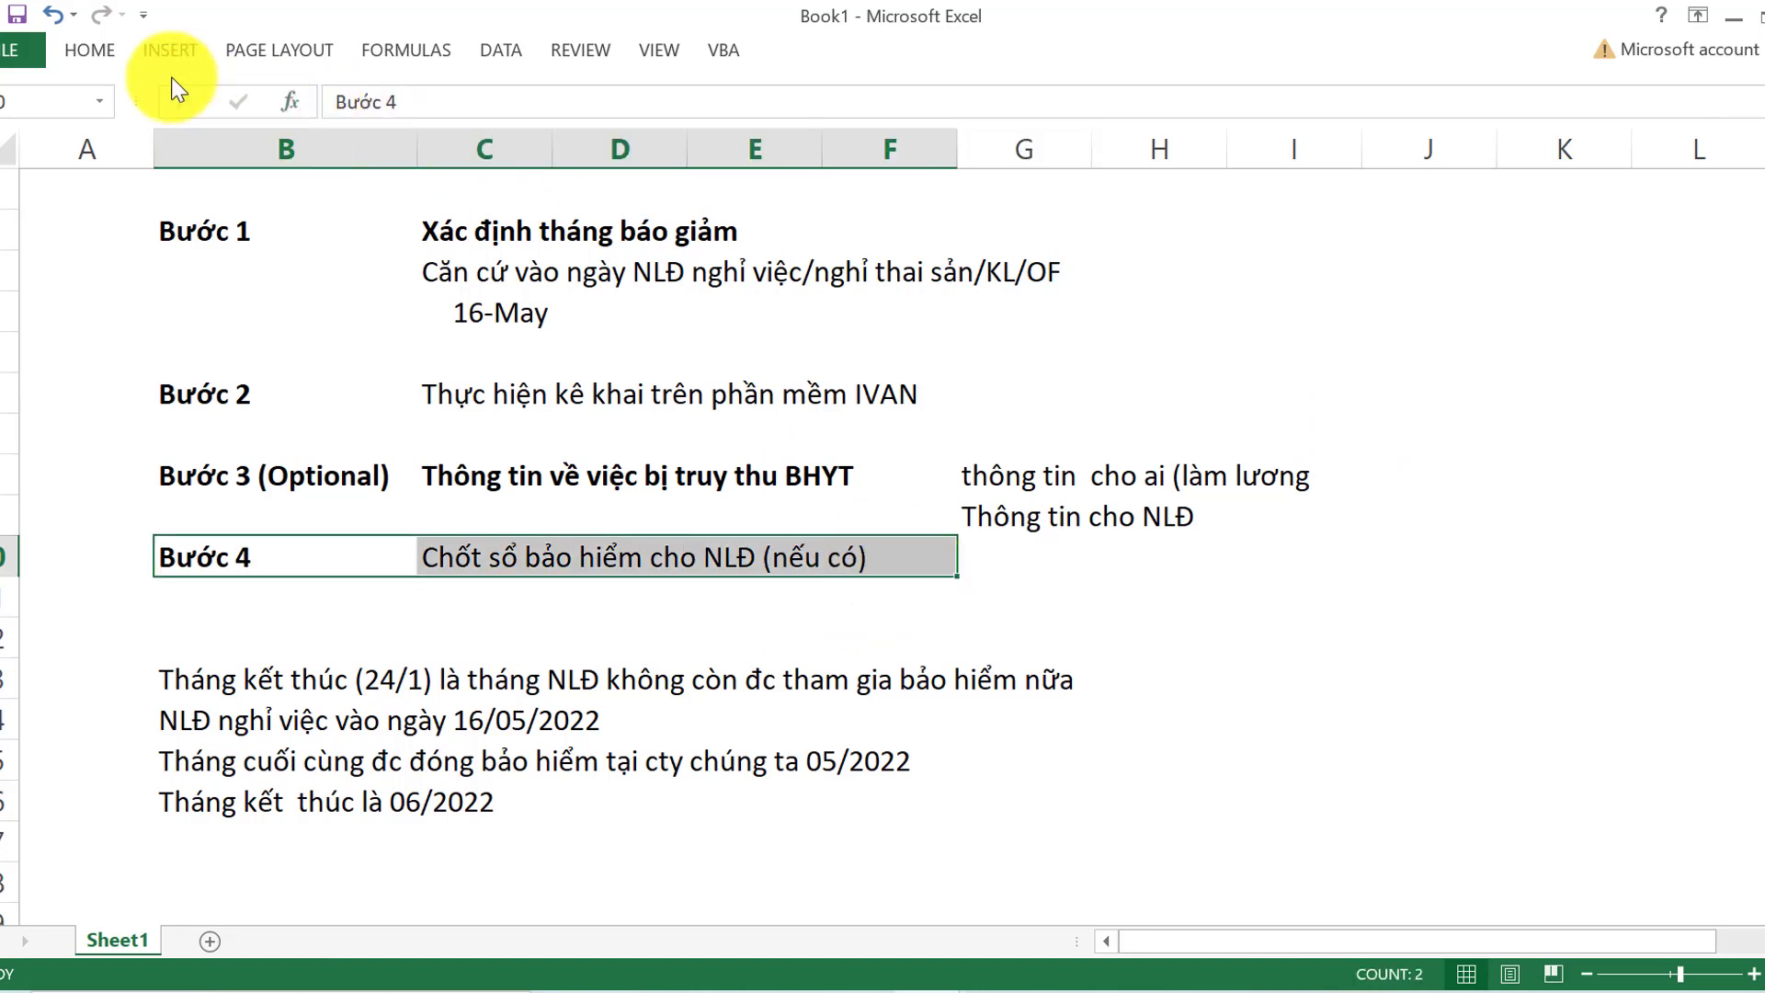
pyautogui.click(89, 50)
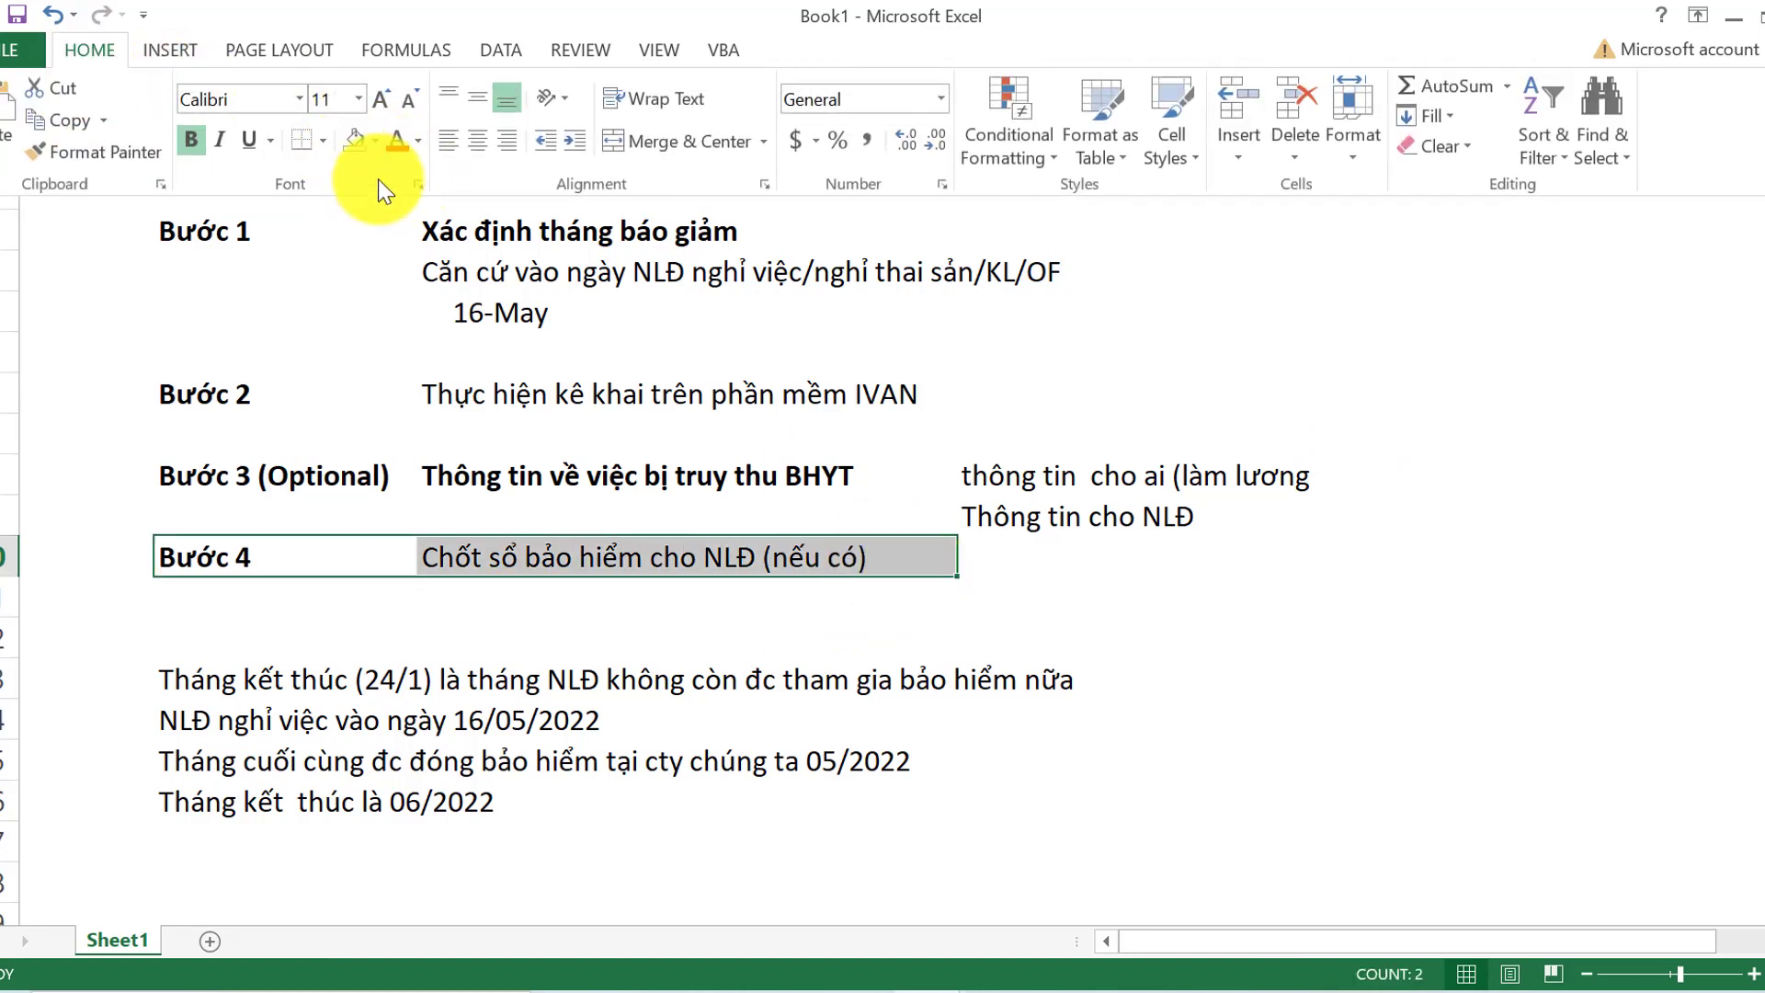
pyautogui.click(188, 140)
pyautogui.click(188, 140)
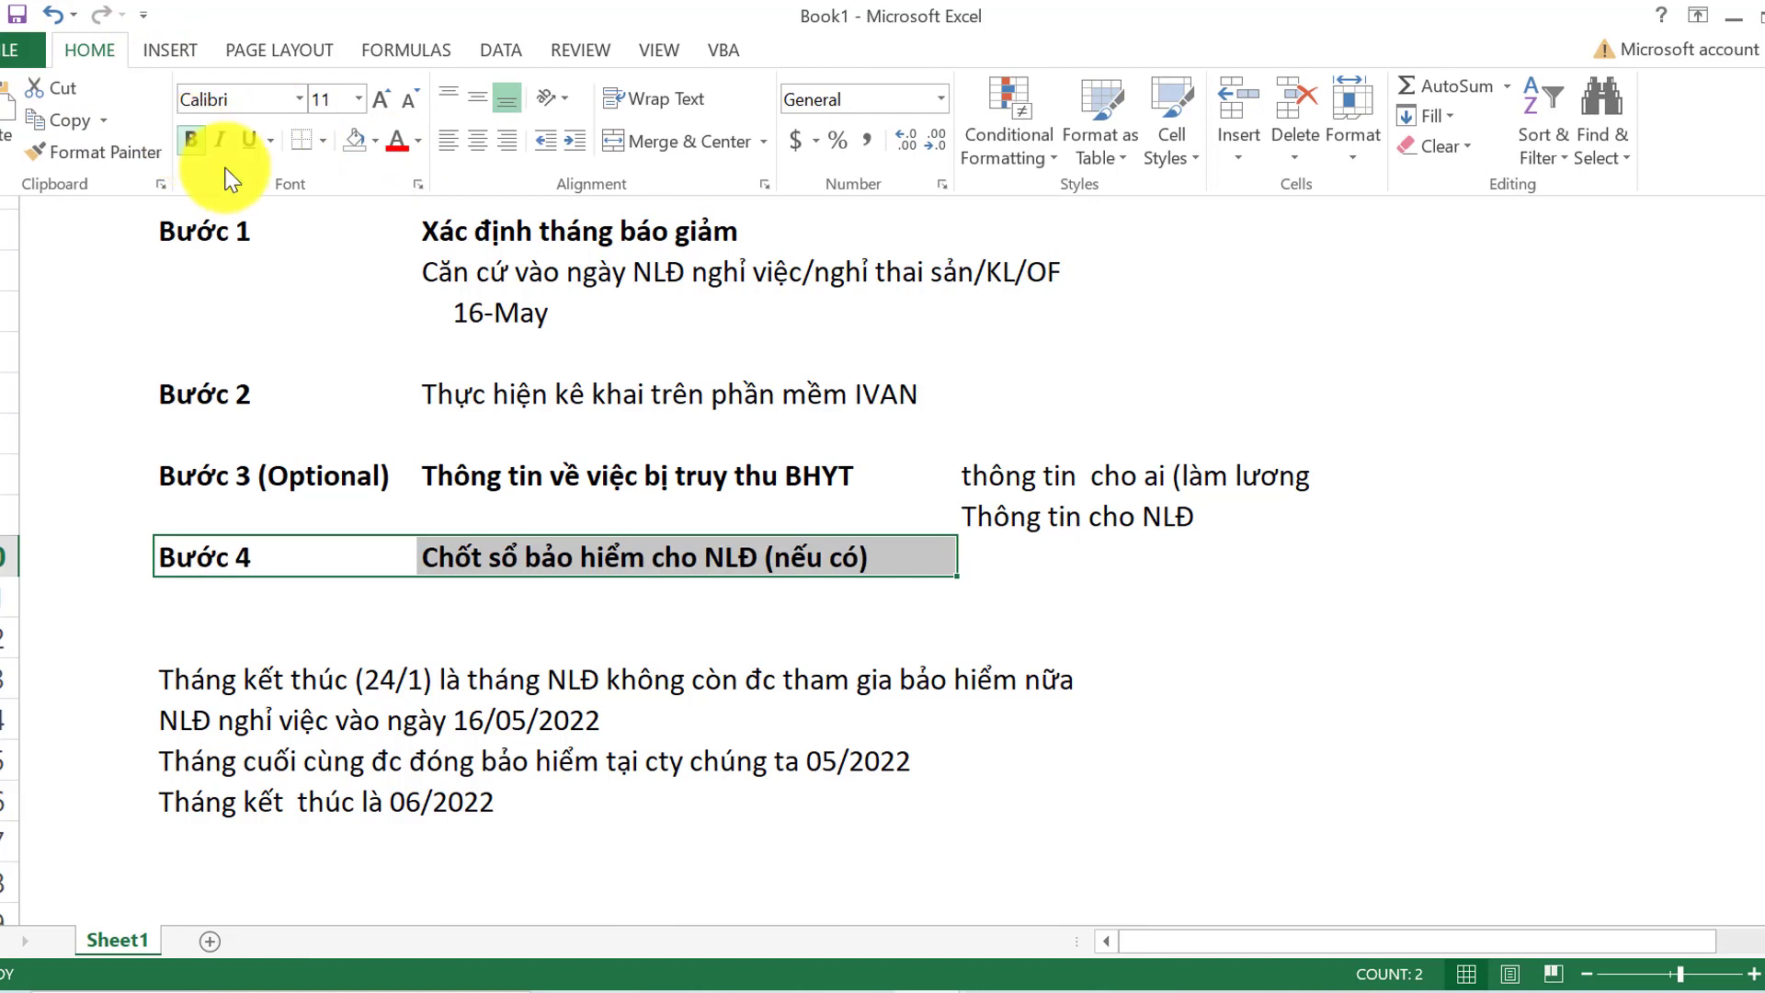